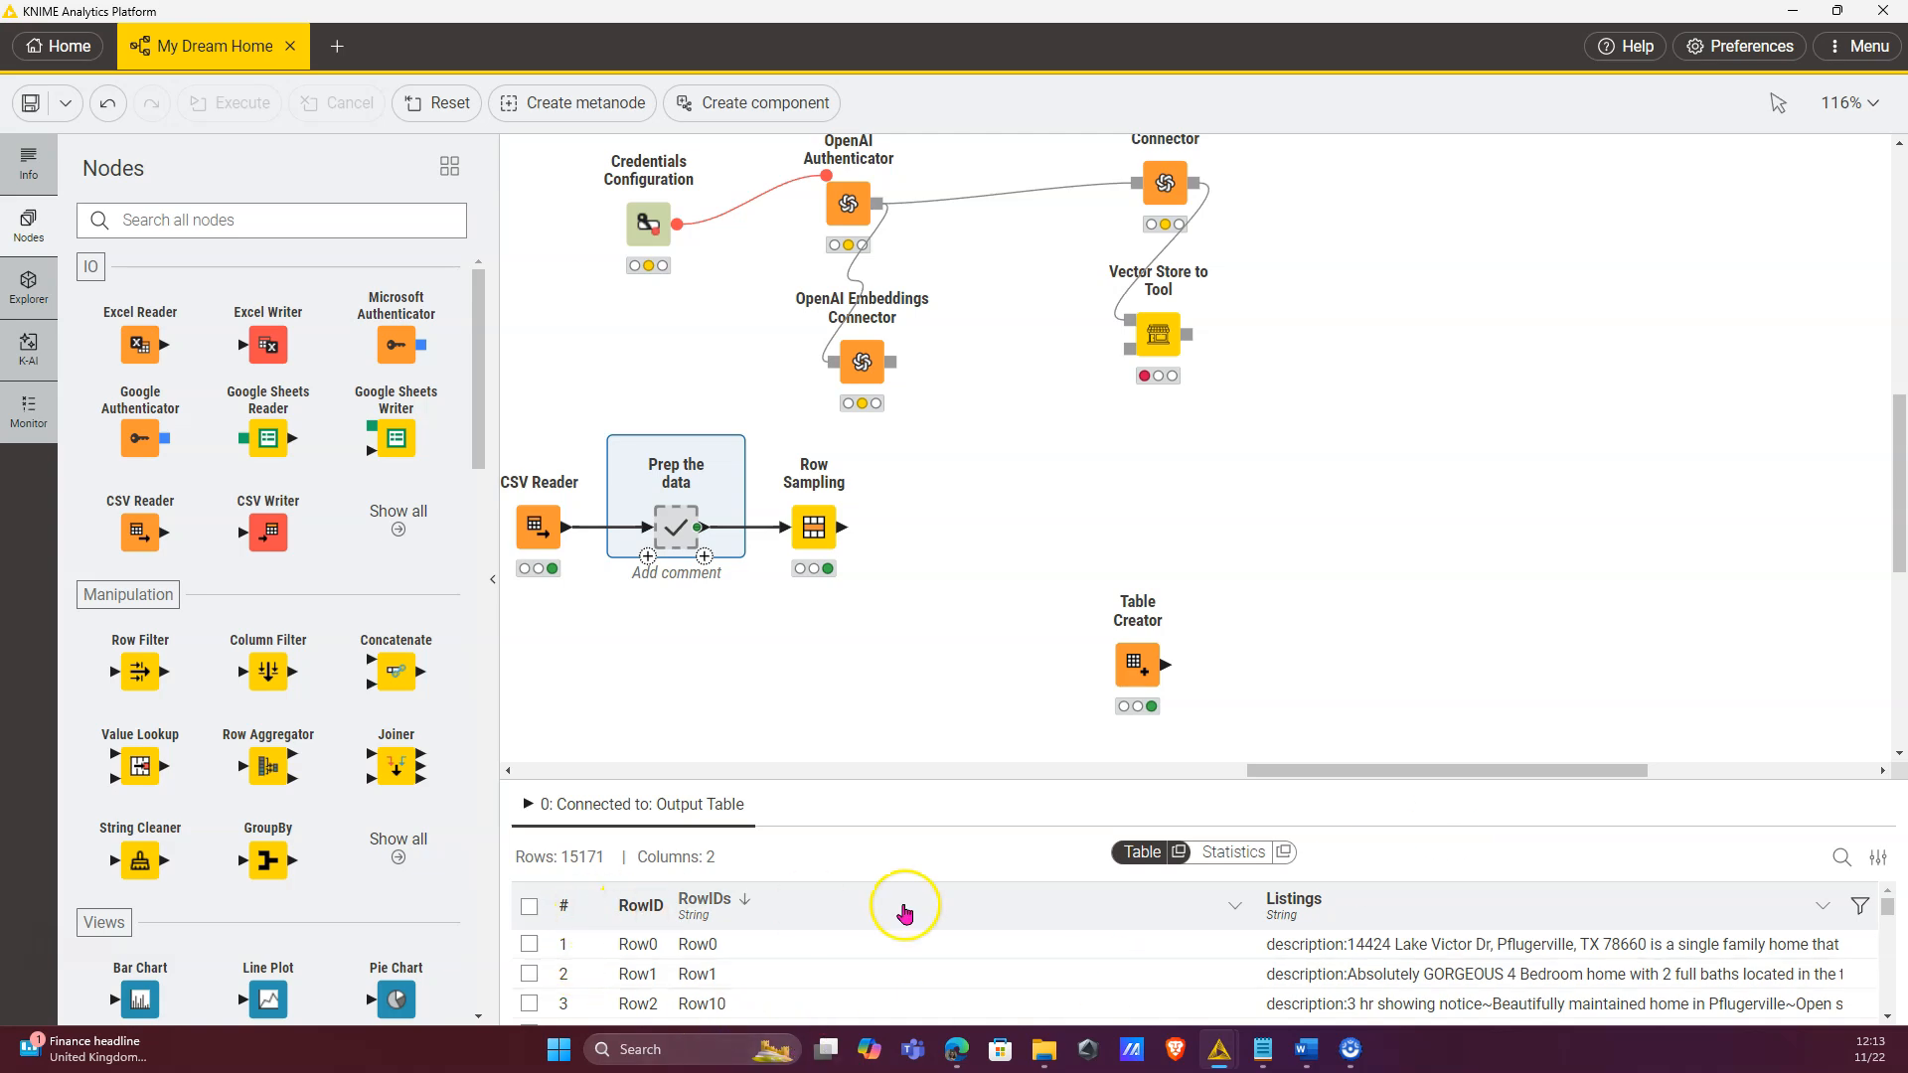
Step: Add a Chroma Vector Store Creator and a Vector Store Retriever node, and connect Row Sampling to the Chroma Vector Store Creator
click(852, 578)
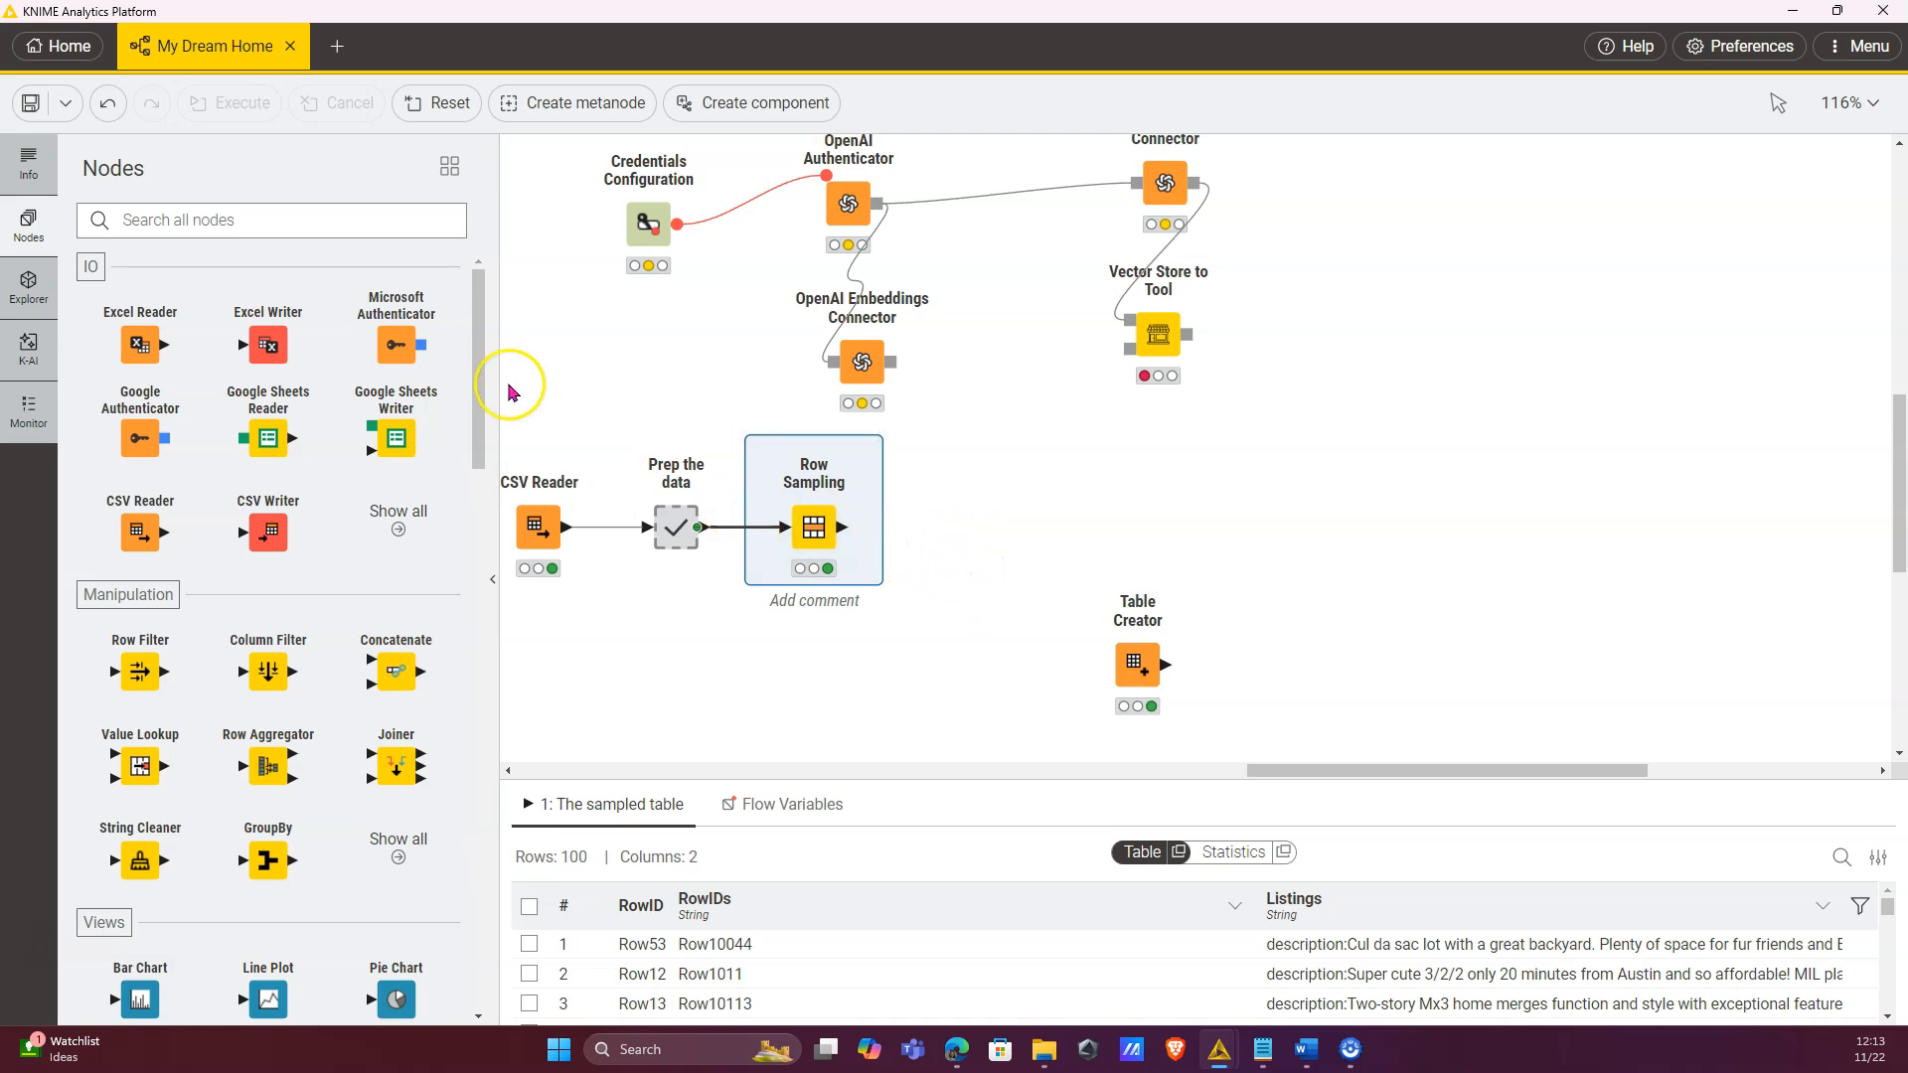
mouse_move(796, 540)
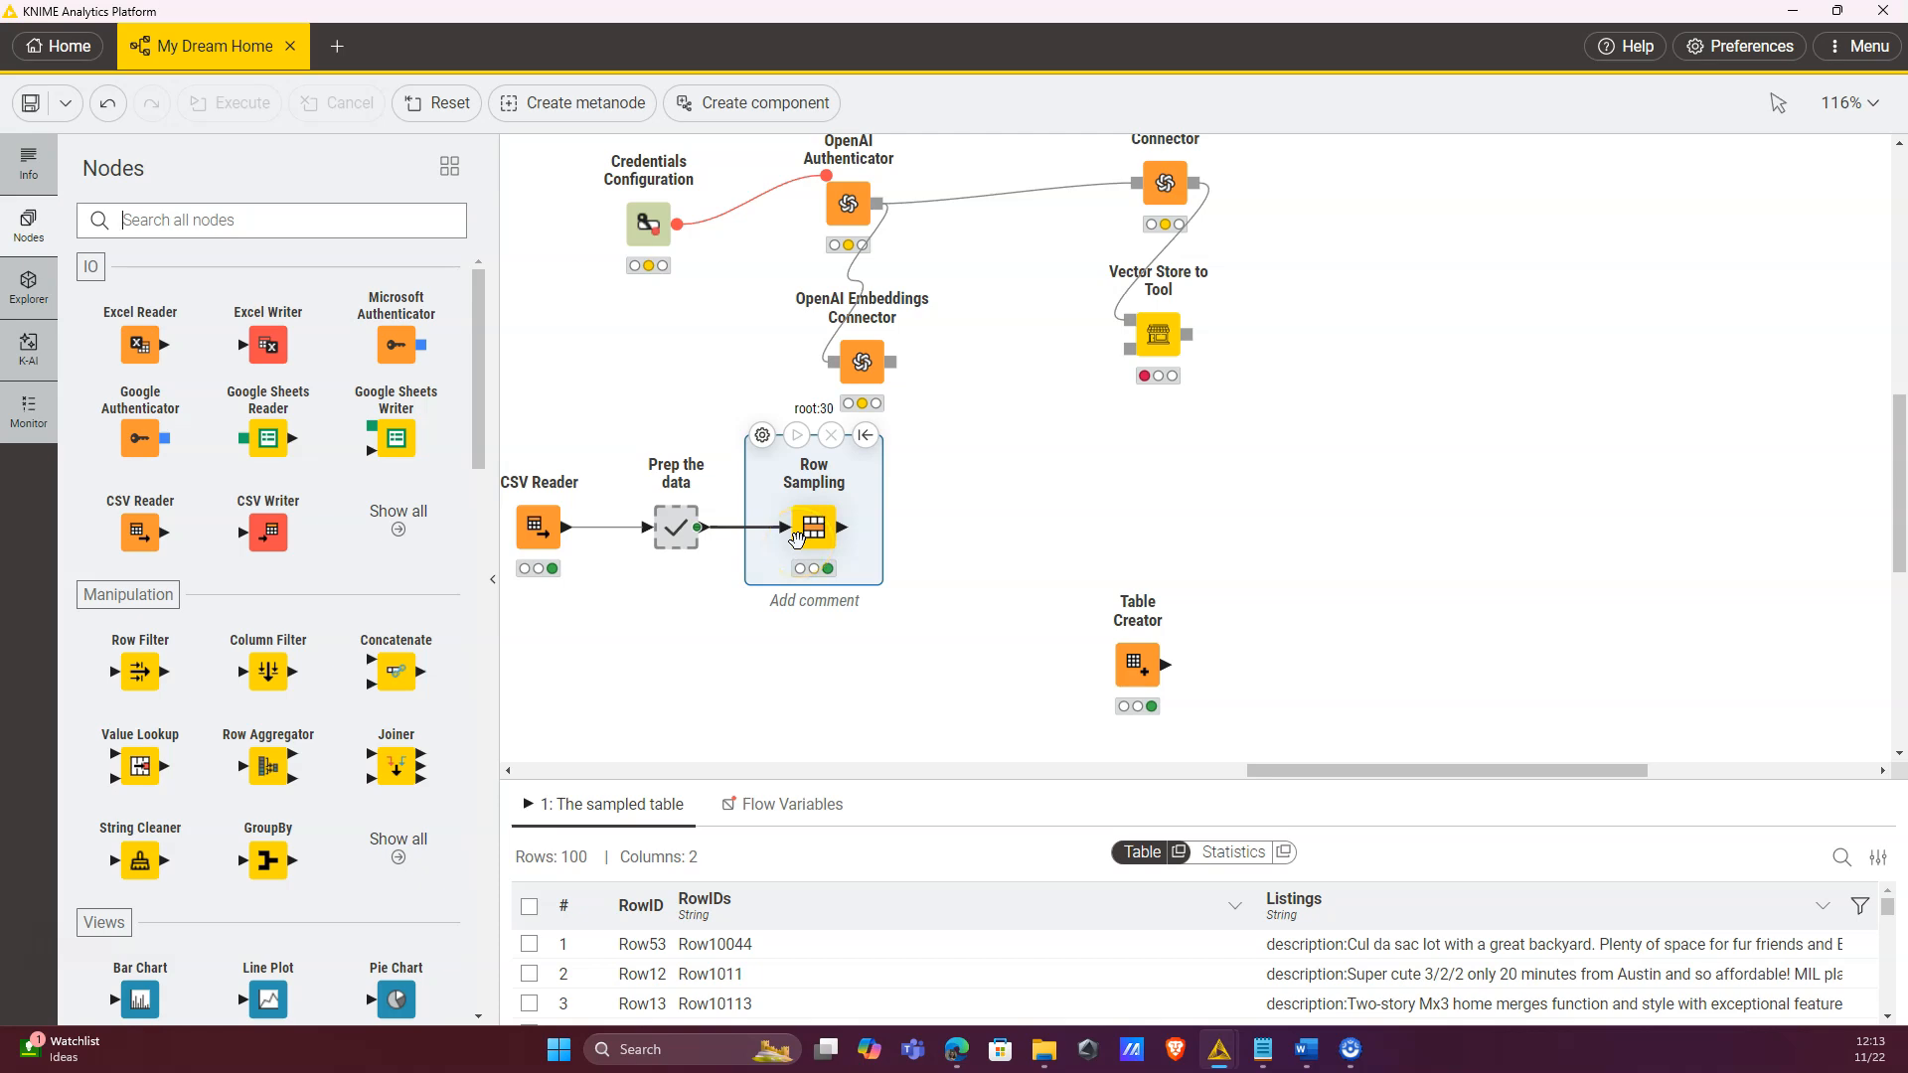
text(vector s)
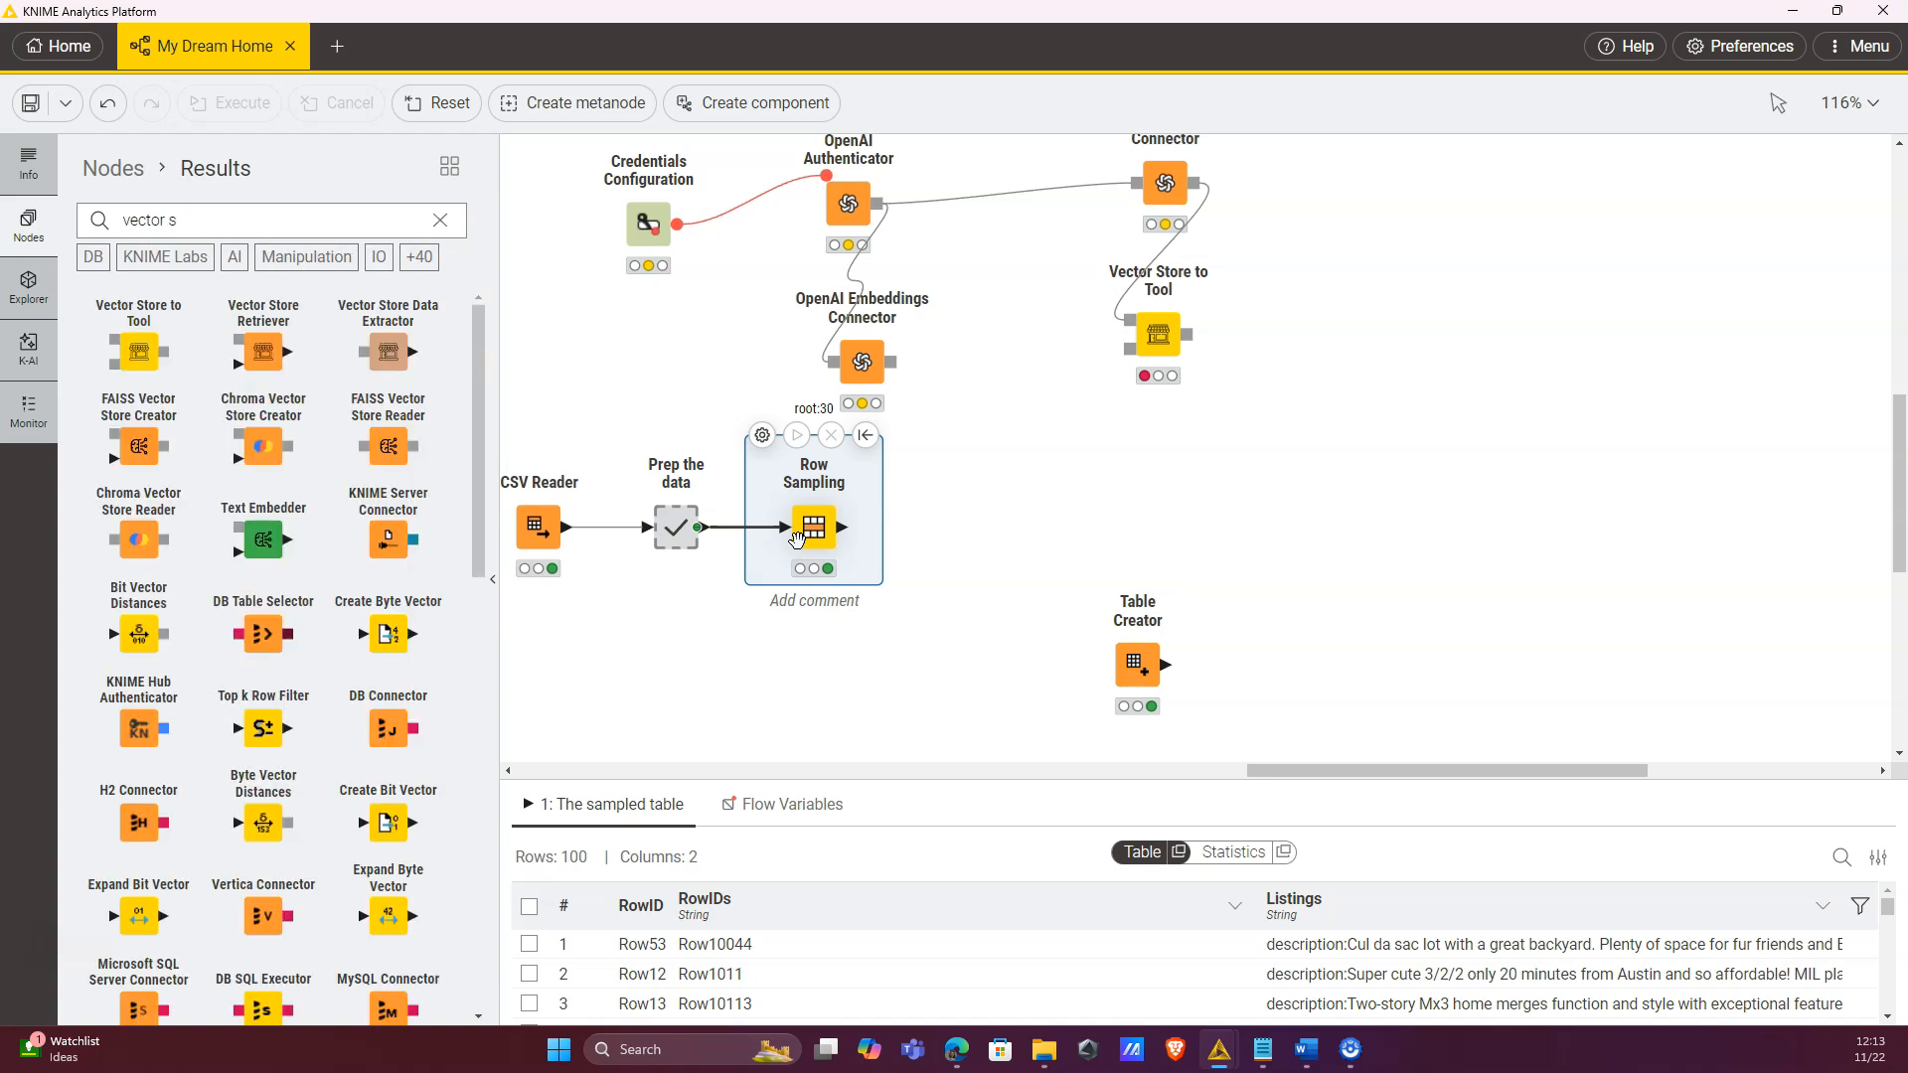
text(tore)
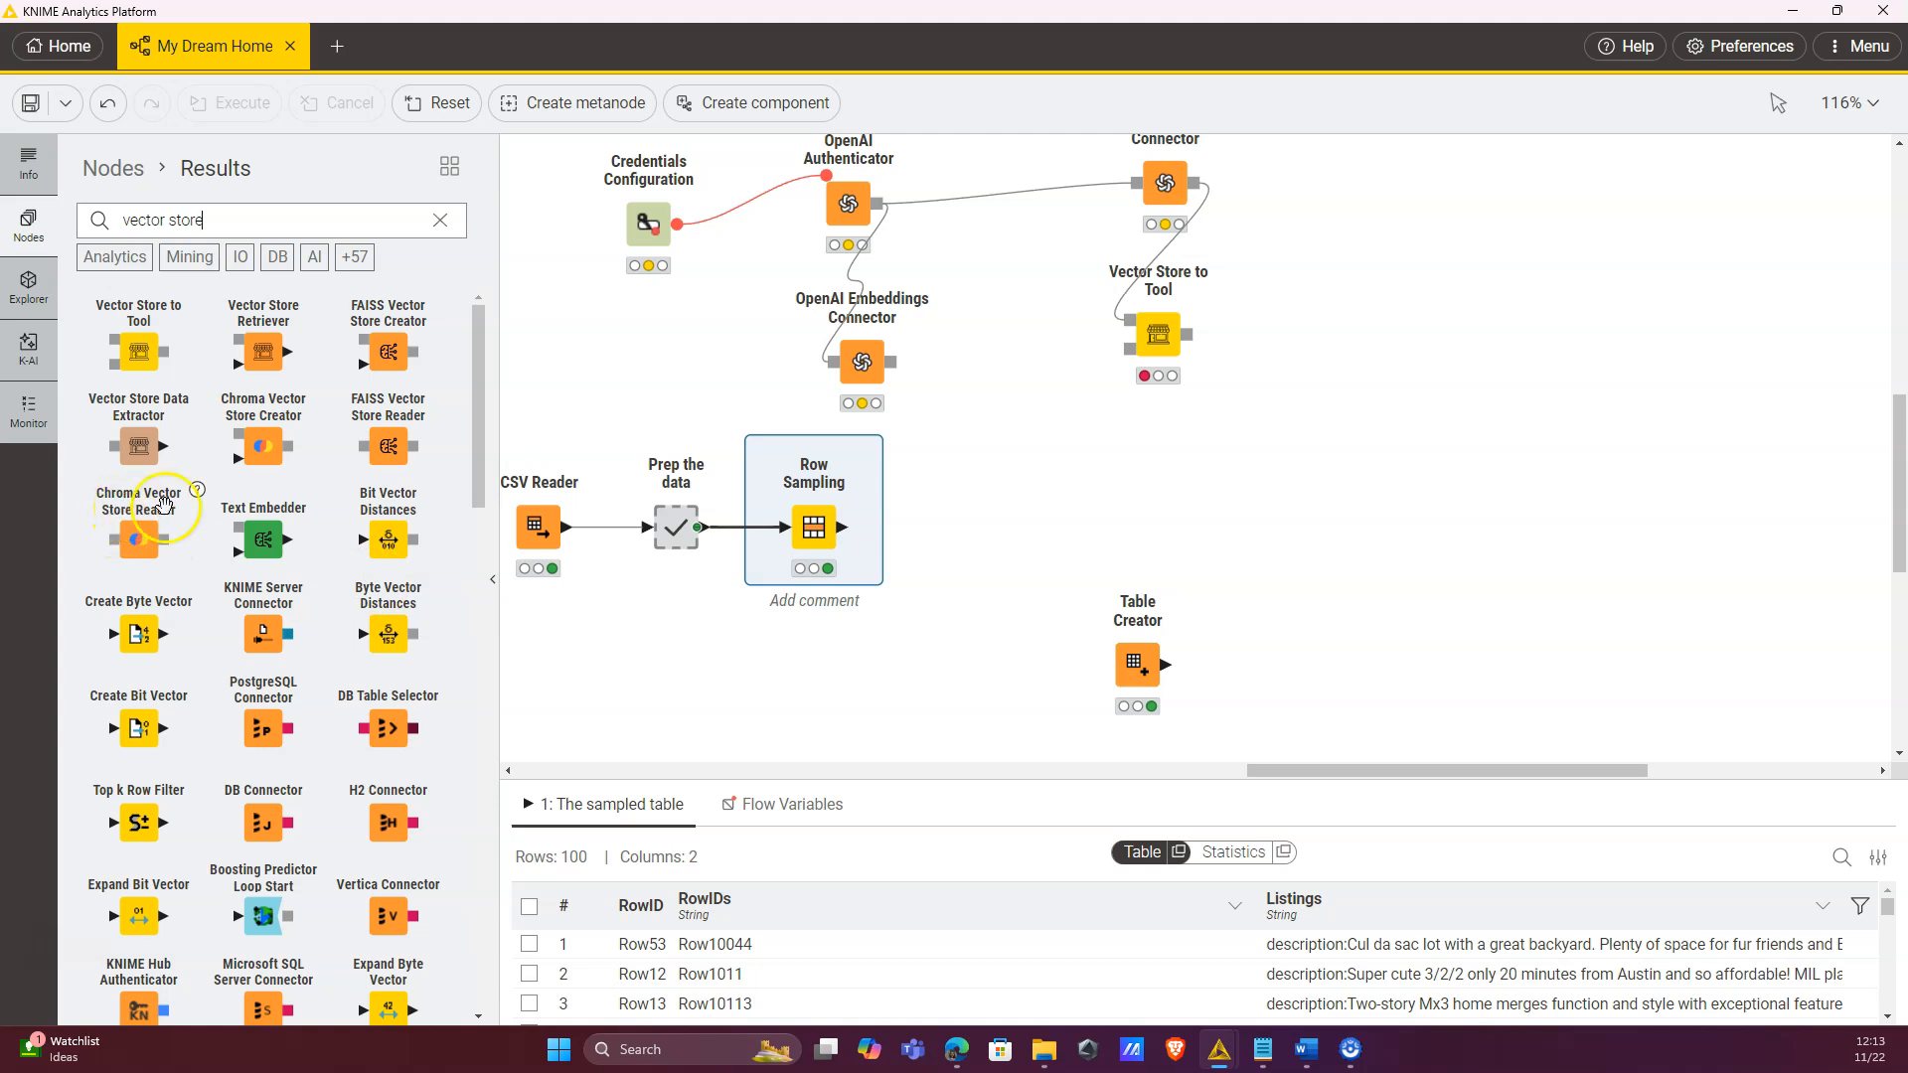
drag(264, 447, 996, 516)
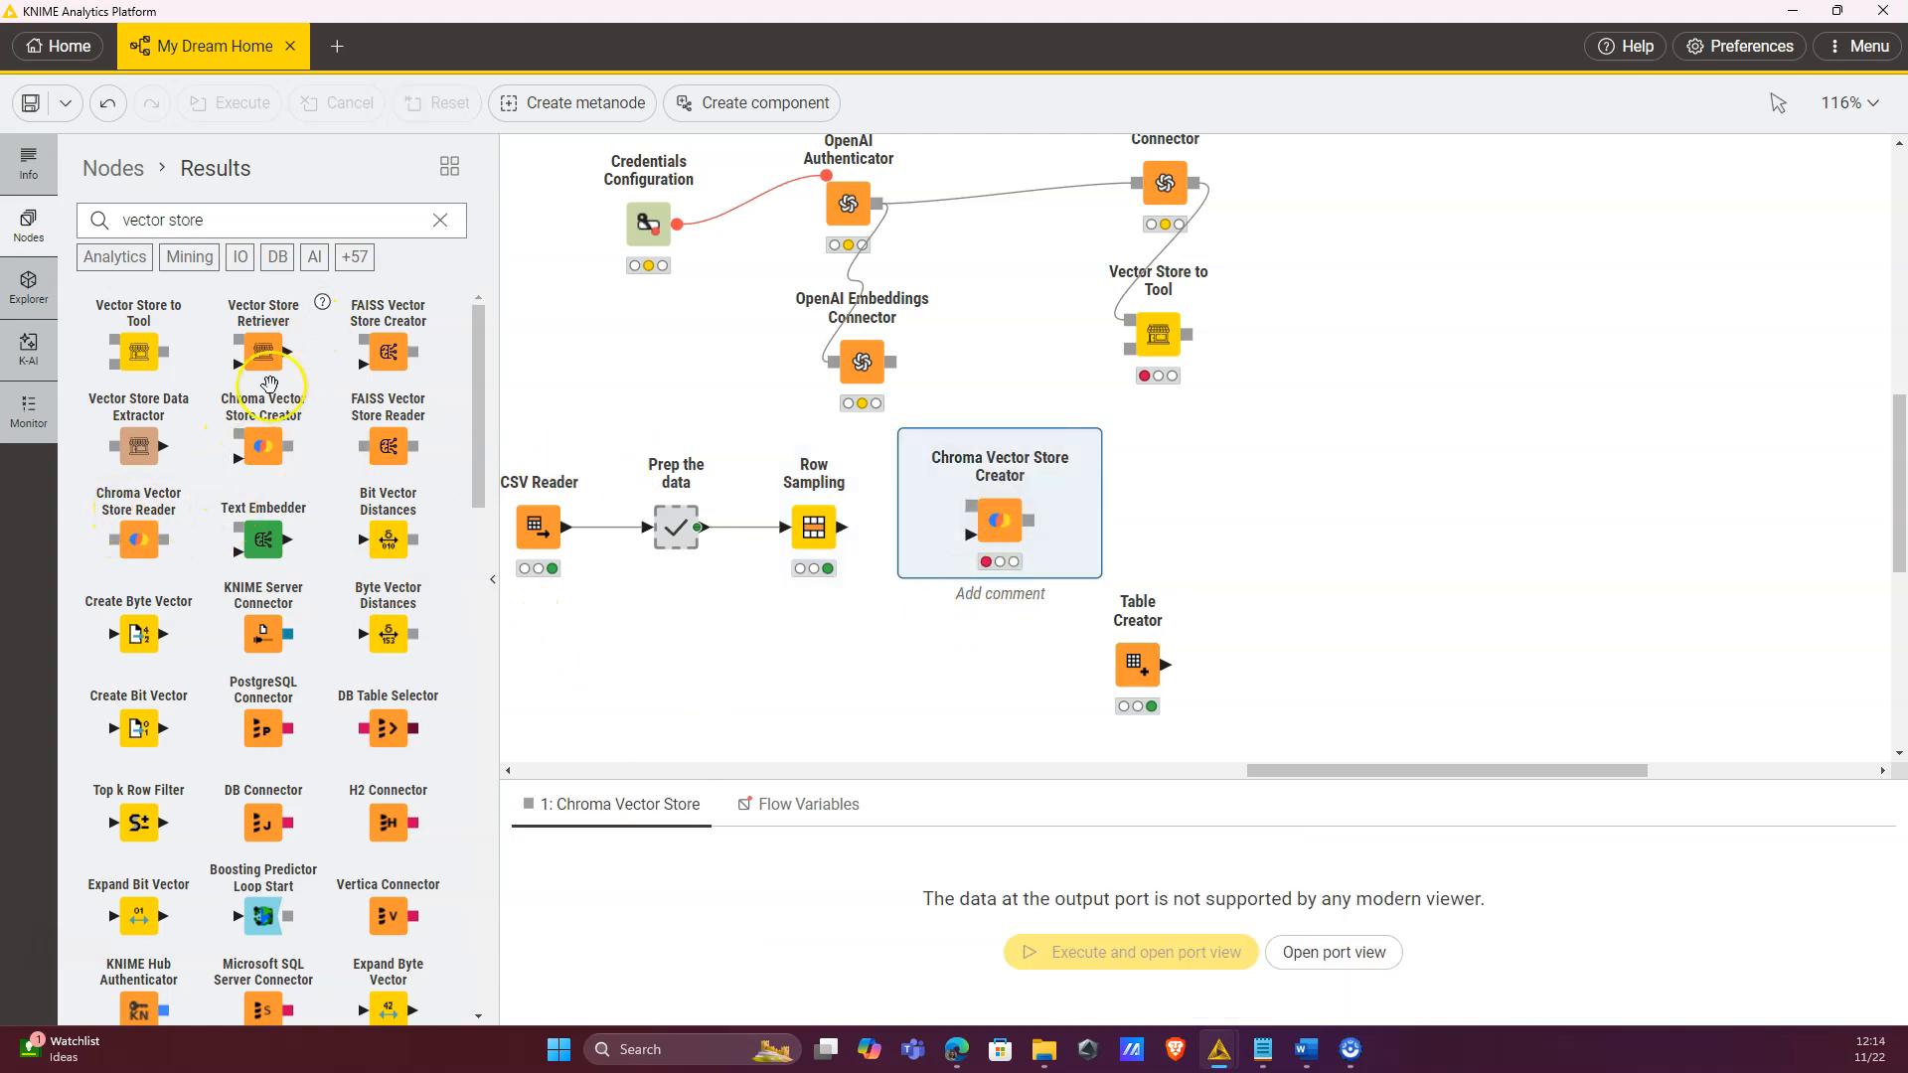
drag(263, 446, 1402, 519)
drag(841, 528, 967, 534)
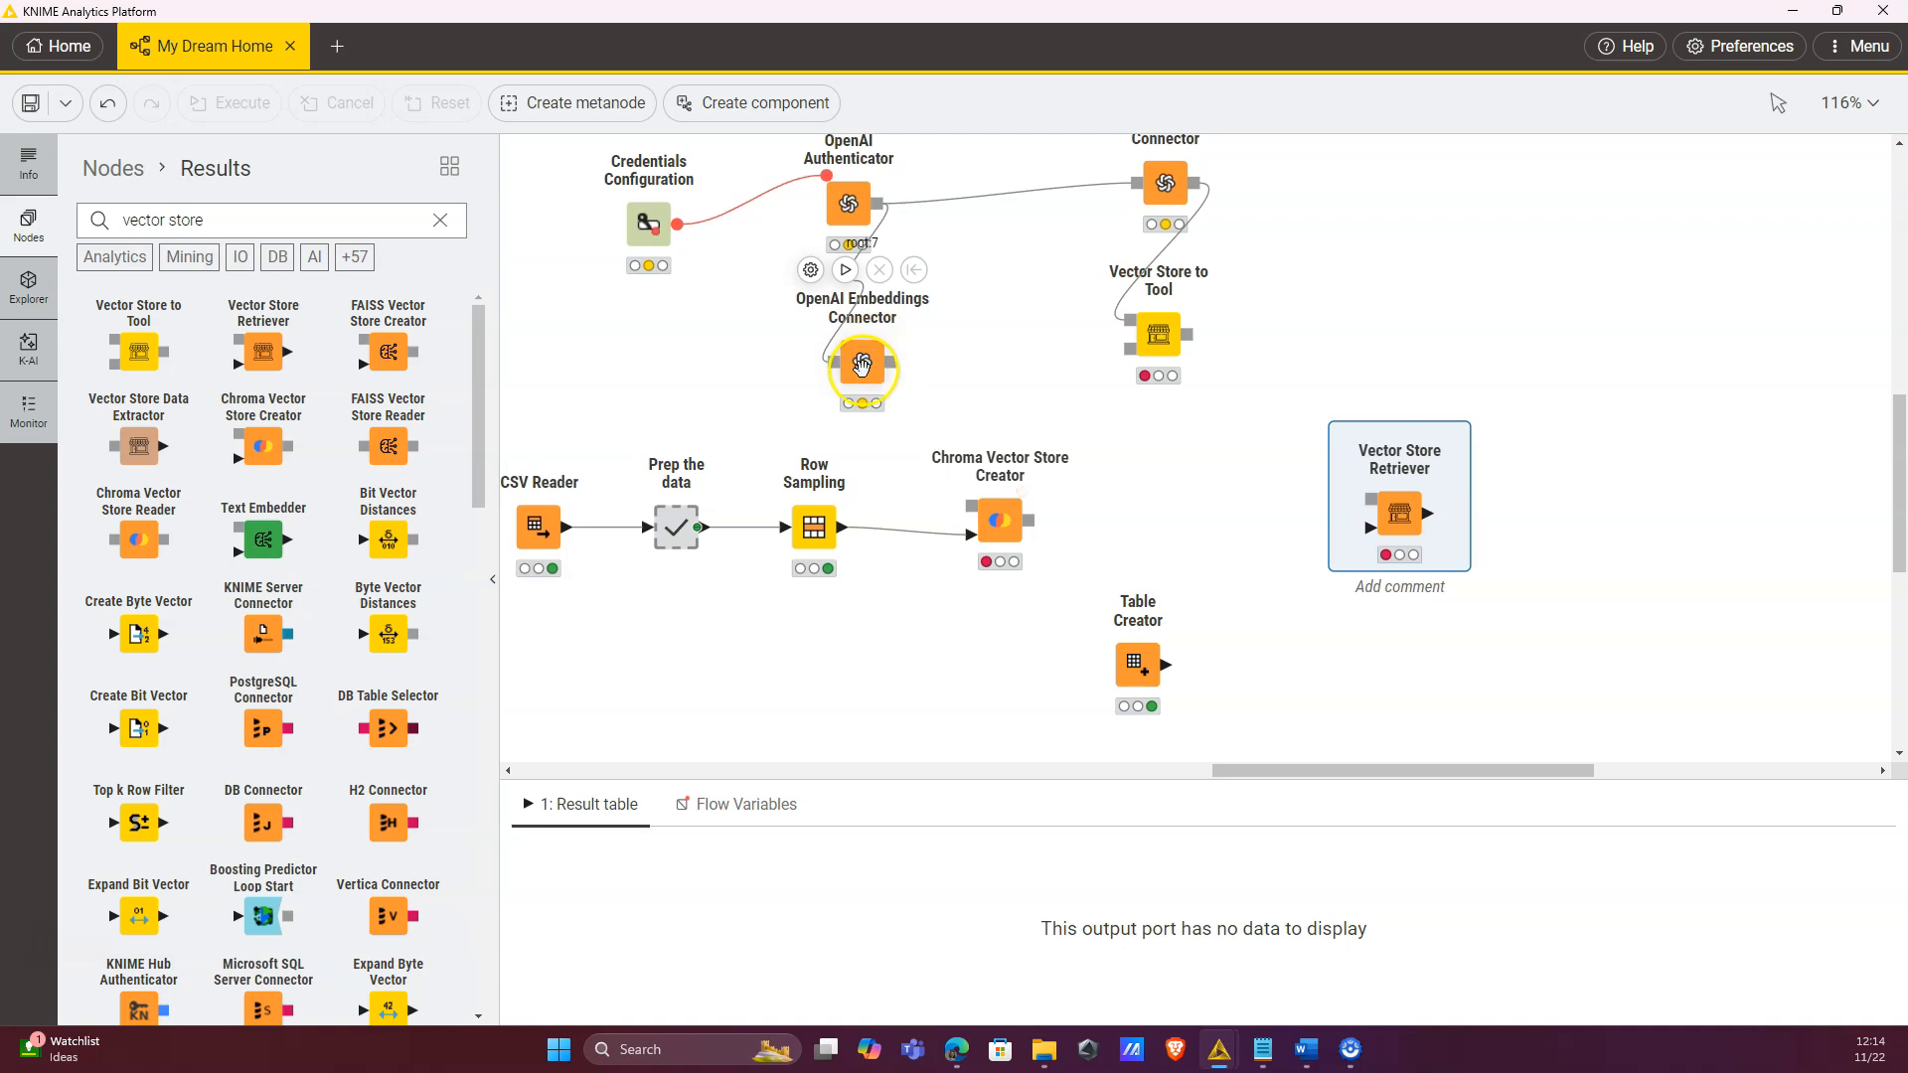
Step: Execute the OpenAI Embeddings Connector and connect its output to the model input of the Chroma Vector Store Creator
click(863, 359)
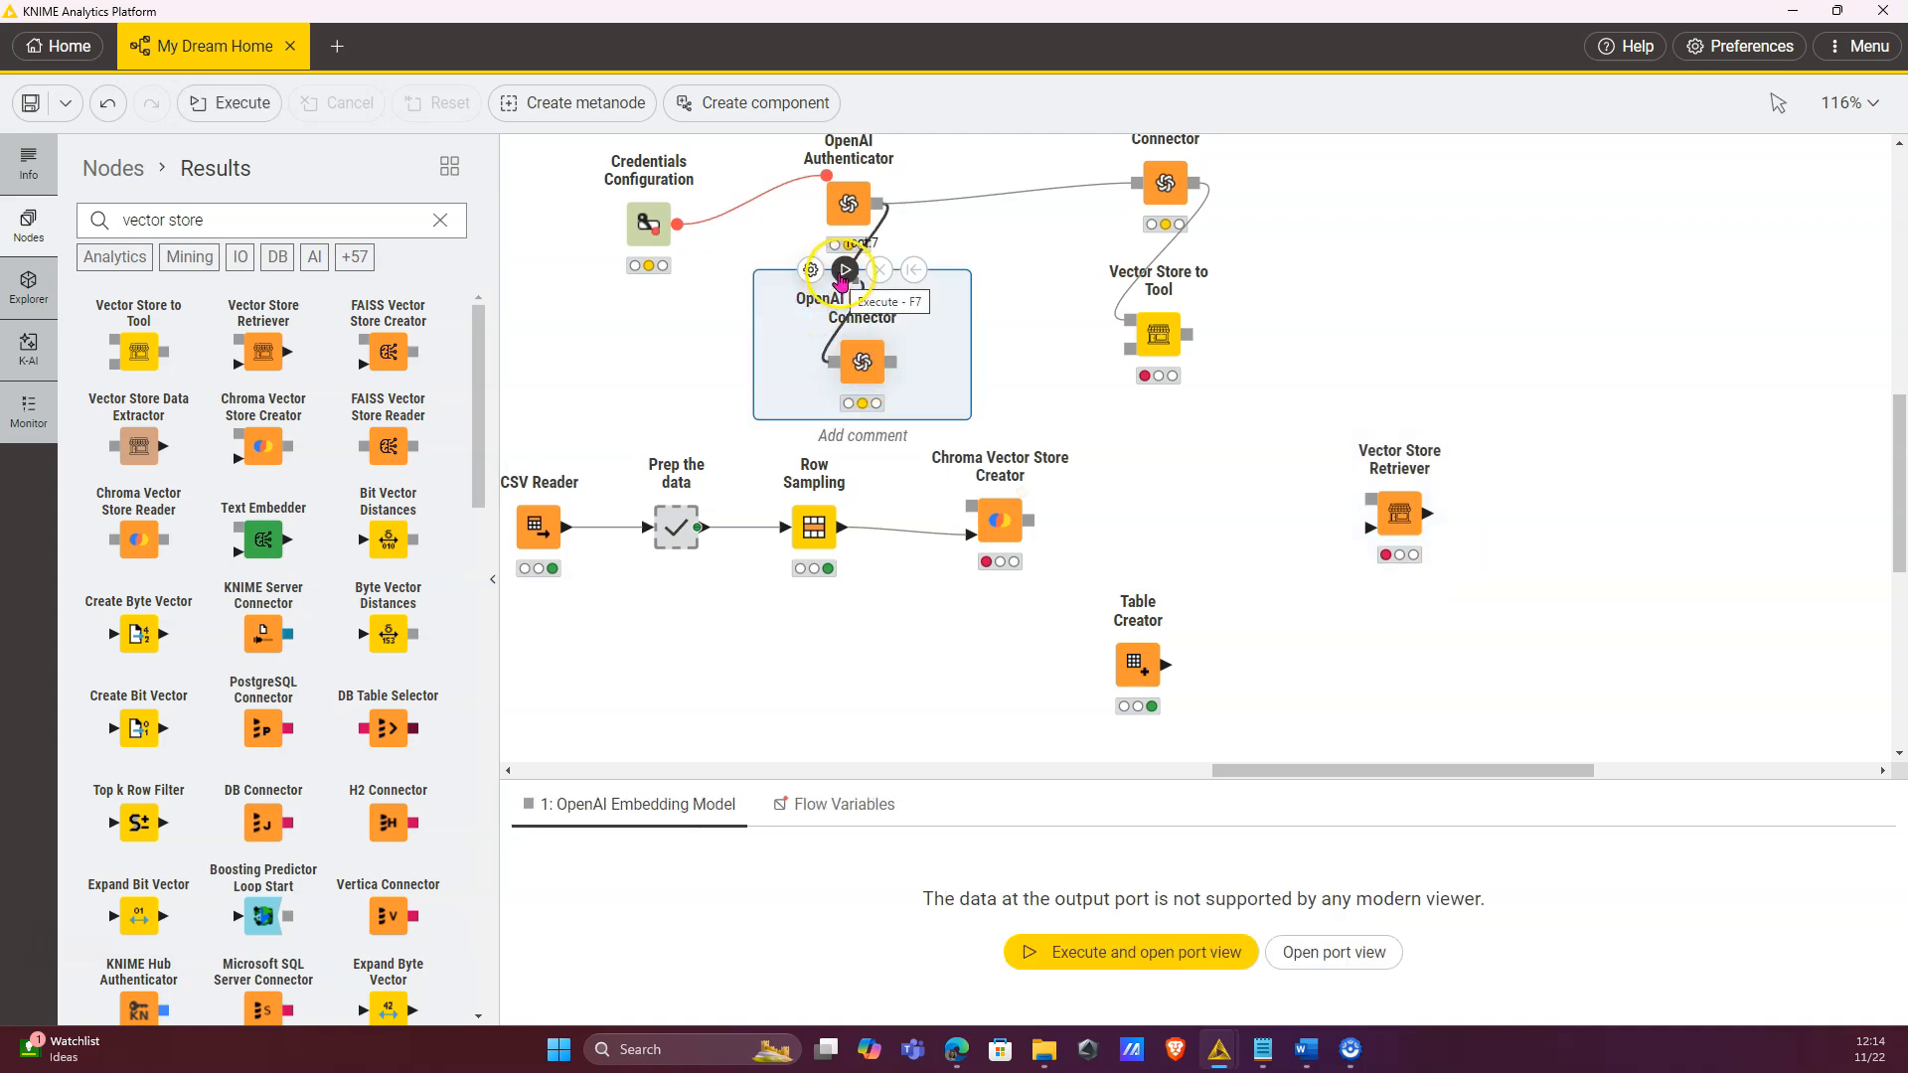
click(844, 269)
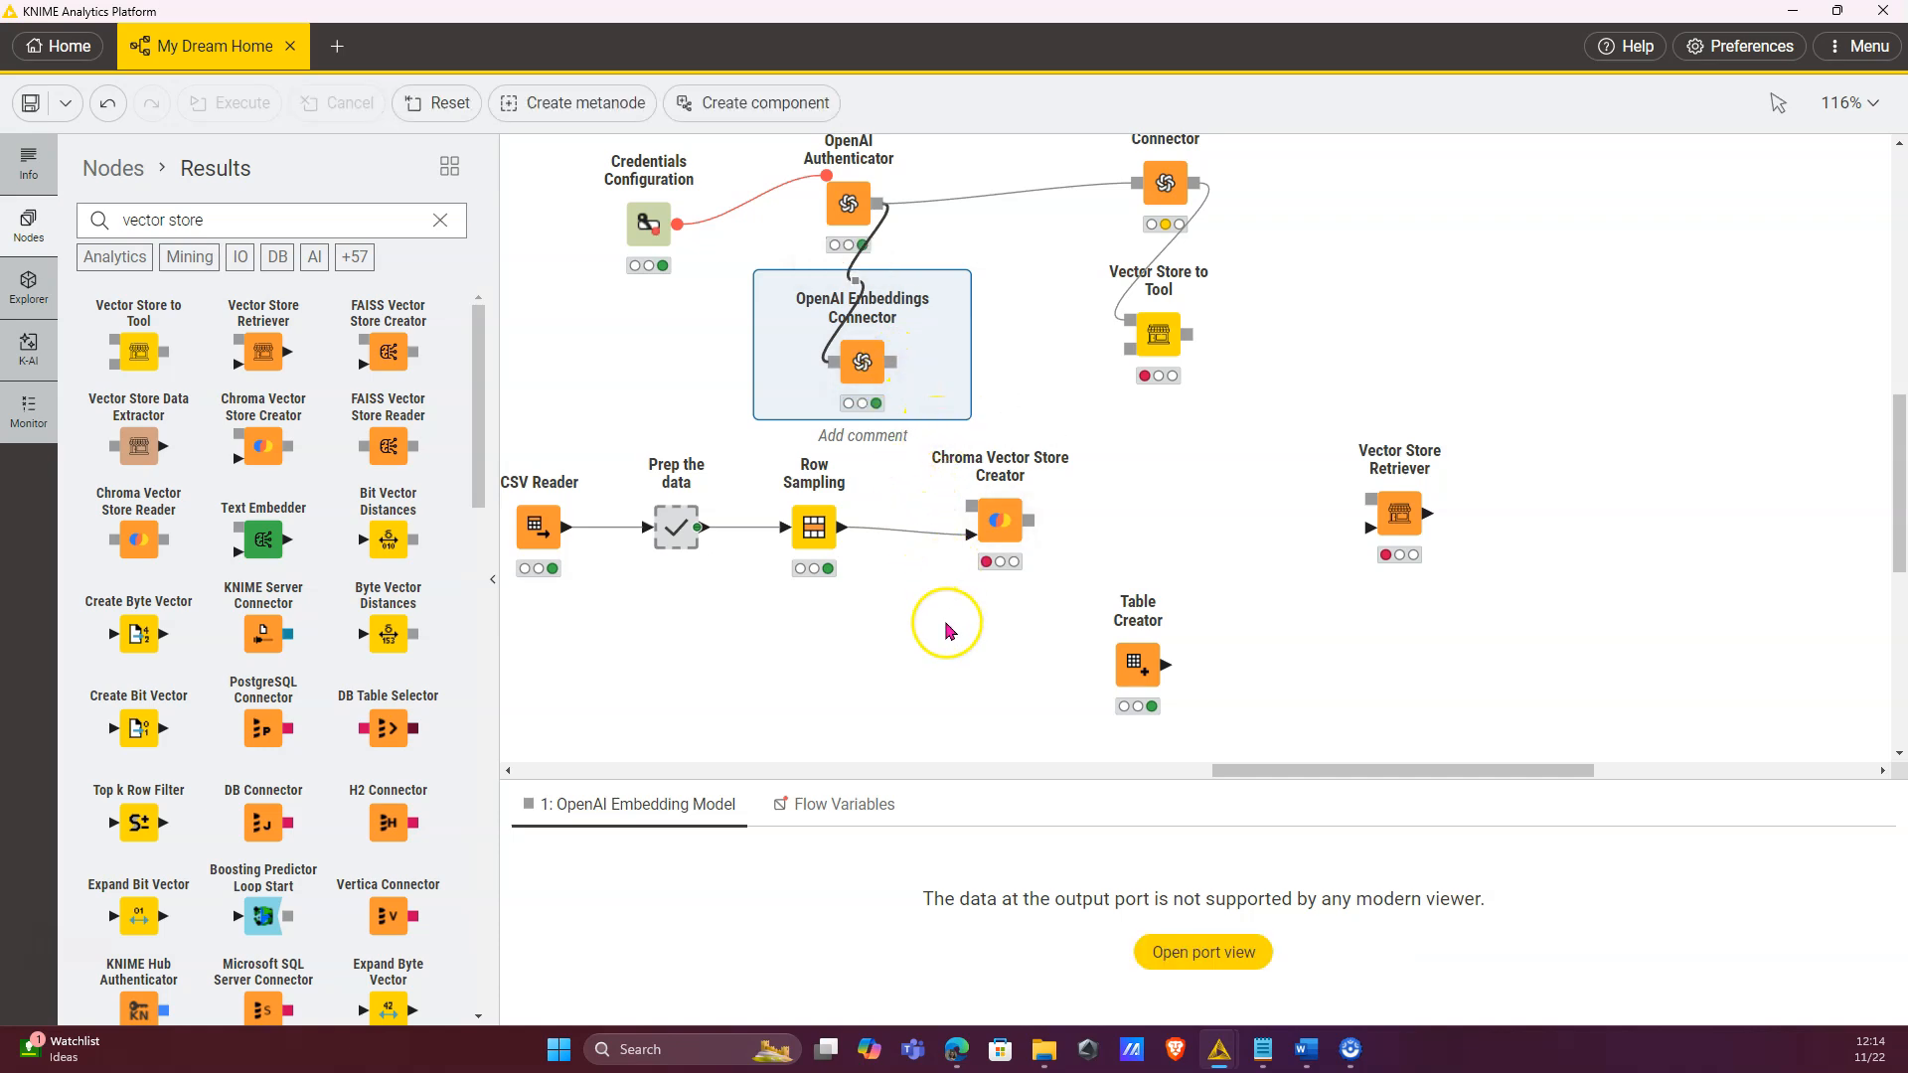
mouse_move(876, 370)
drag(892, 363, 972, 511)
click(906, 496)
drag(892, 363, 972, 508)
Step: Execute the Chroma Vector Store Creator and shift the Table Creator node slightly further down the canvas
click(991, 452)
click(983, 429)
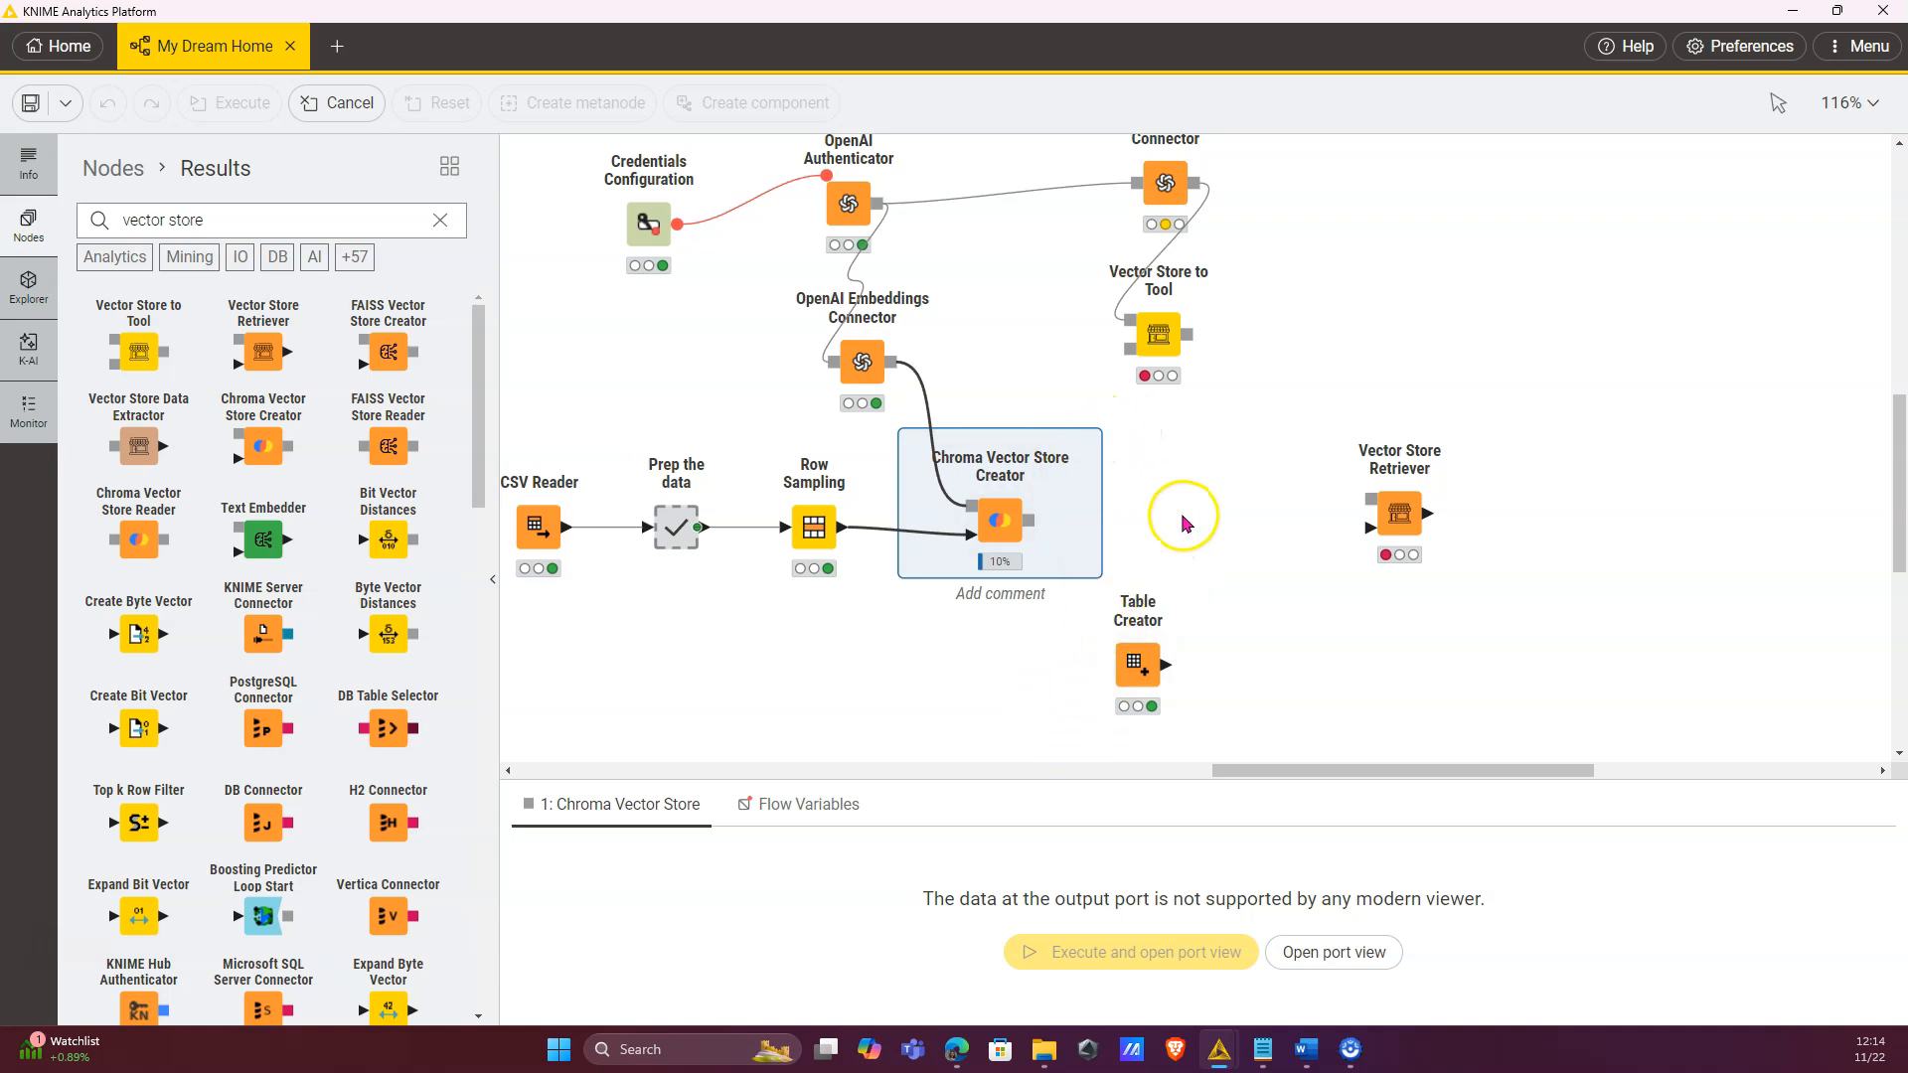
drag(1128, 683, 1143, 717)
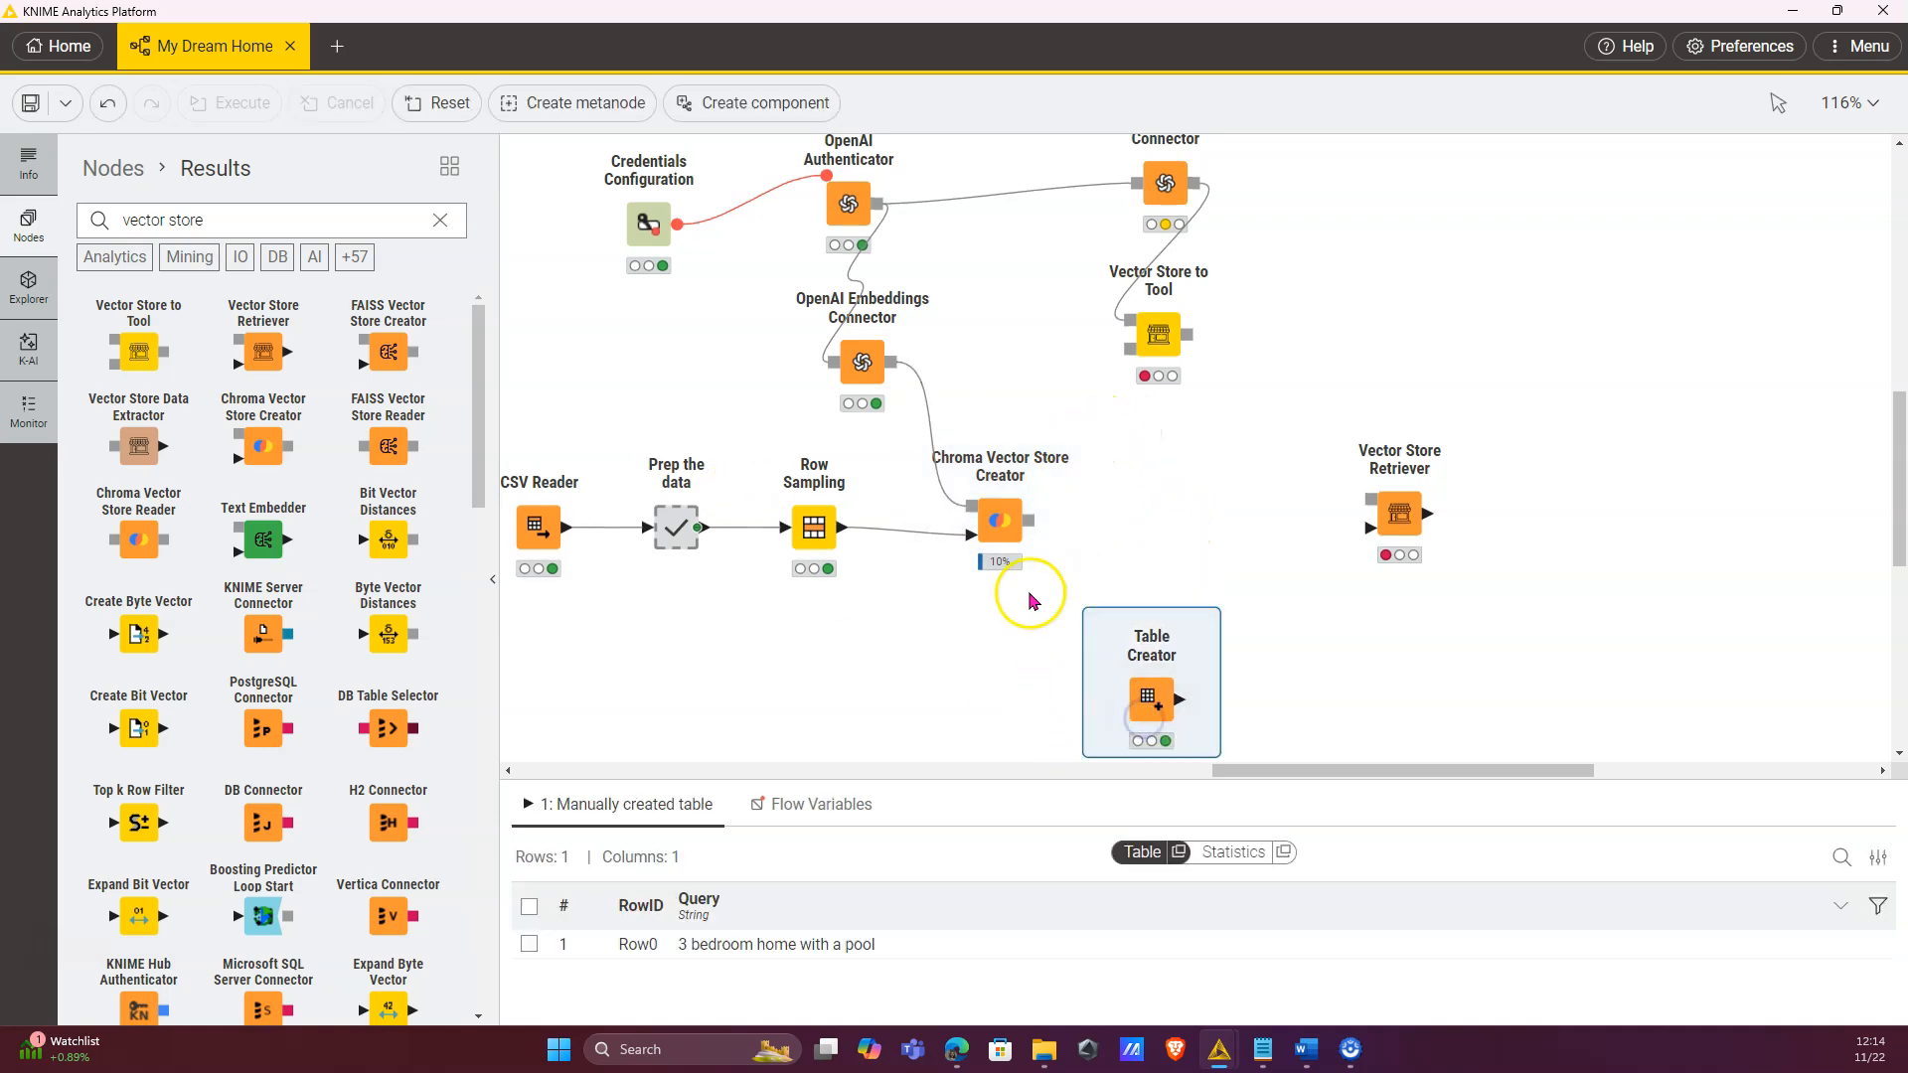
click(995, 528)
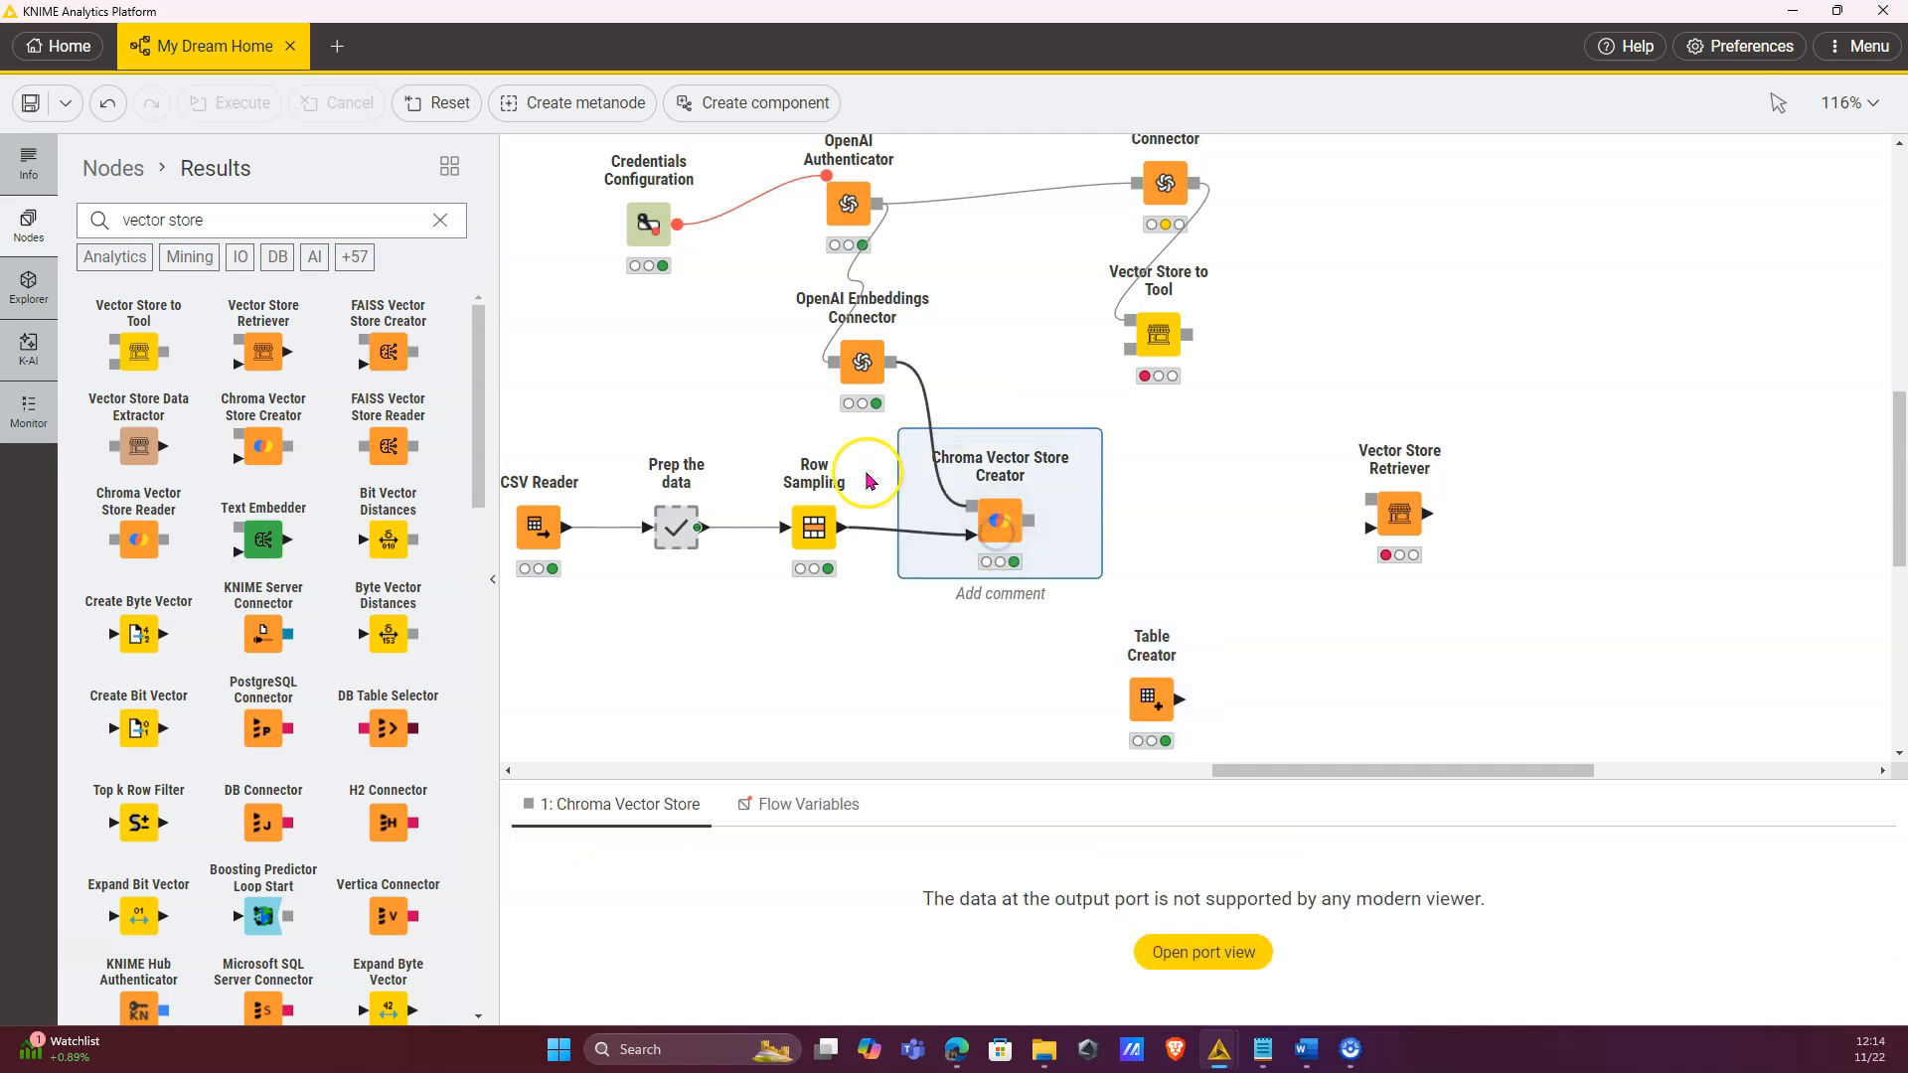
Step: Add a Model Writer and a Model Reader node, and connect the Chroma Vector Store Creator to the Model Writer
click(434, 220)
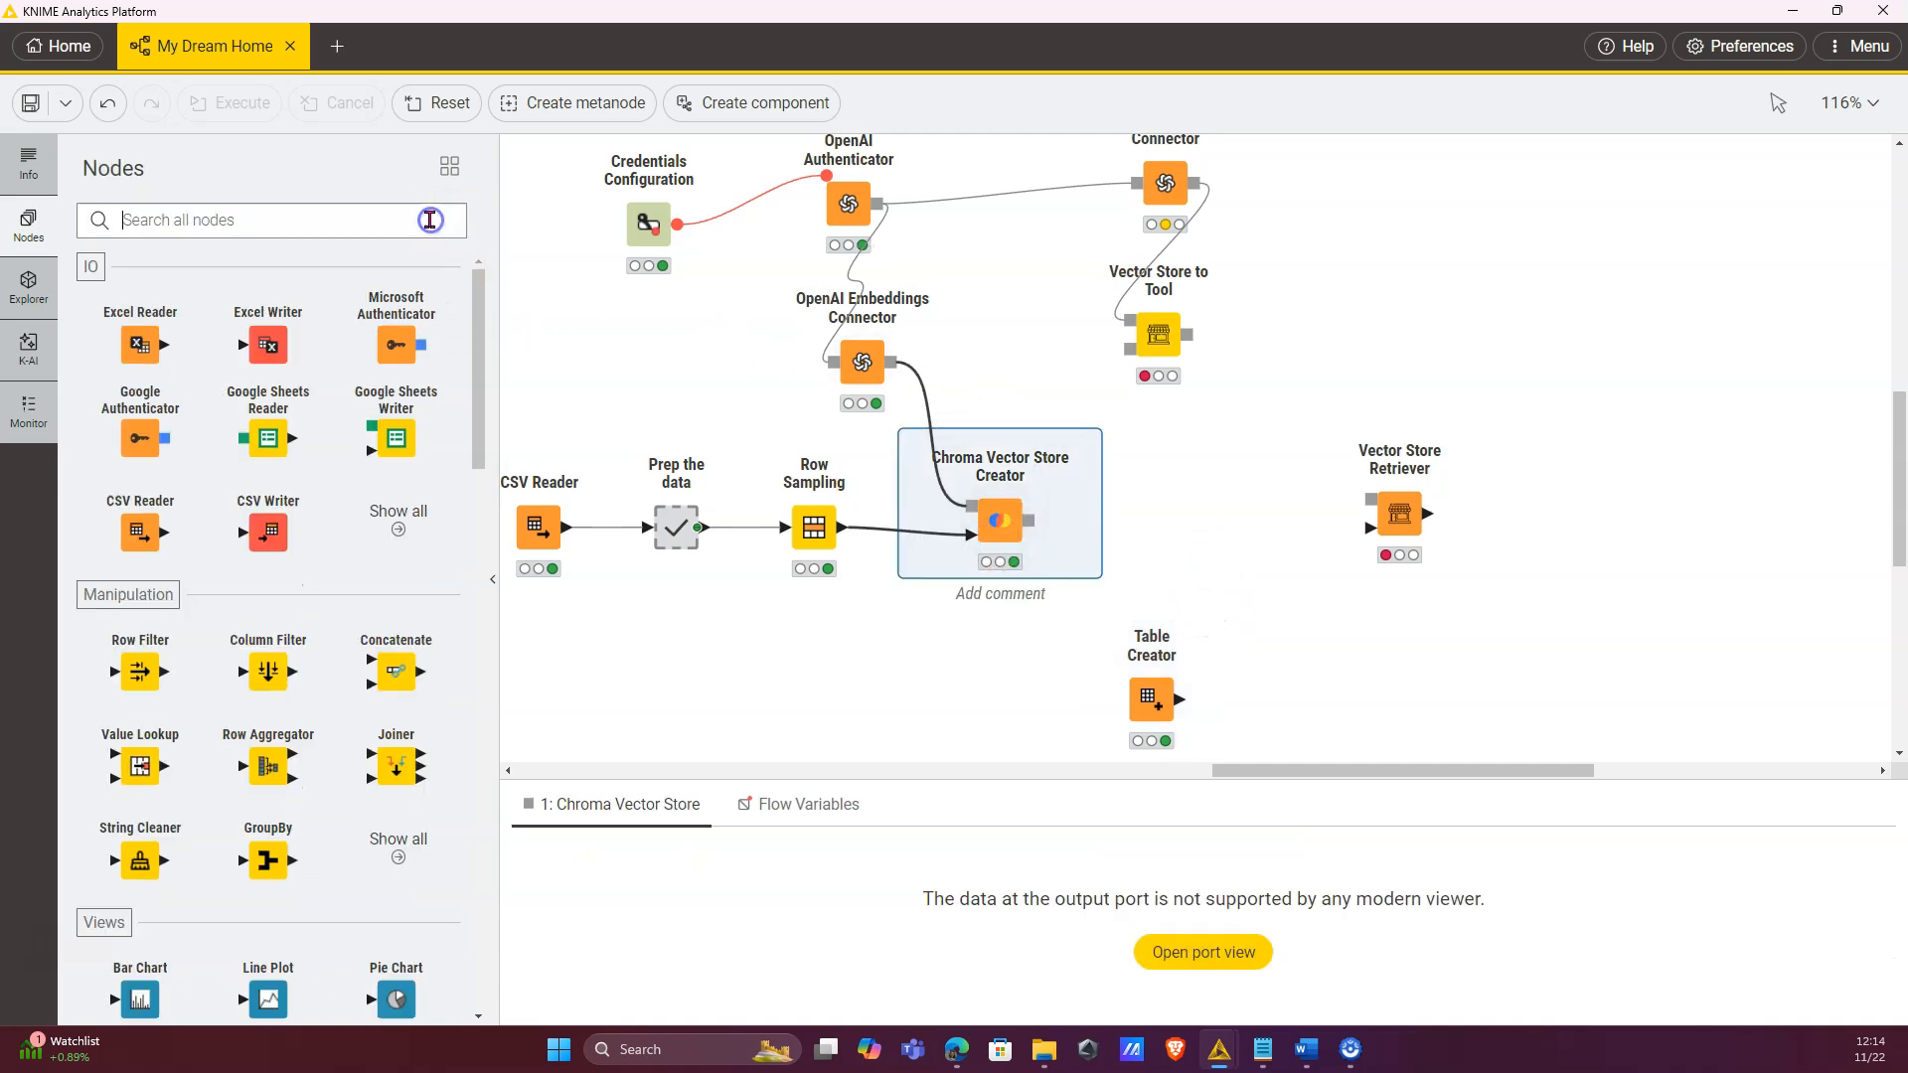
text(model)
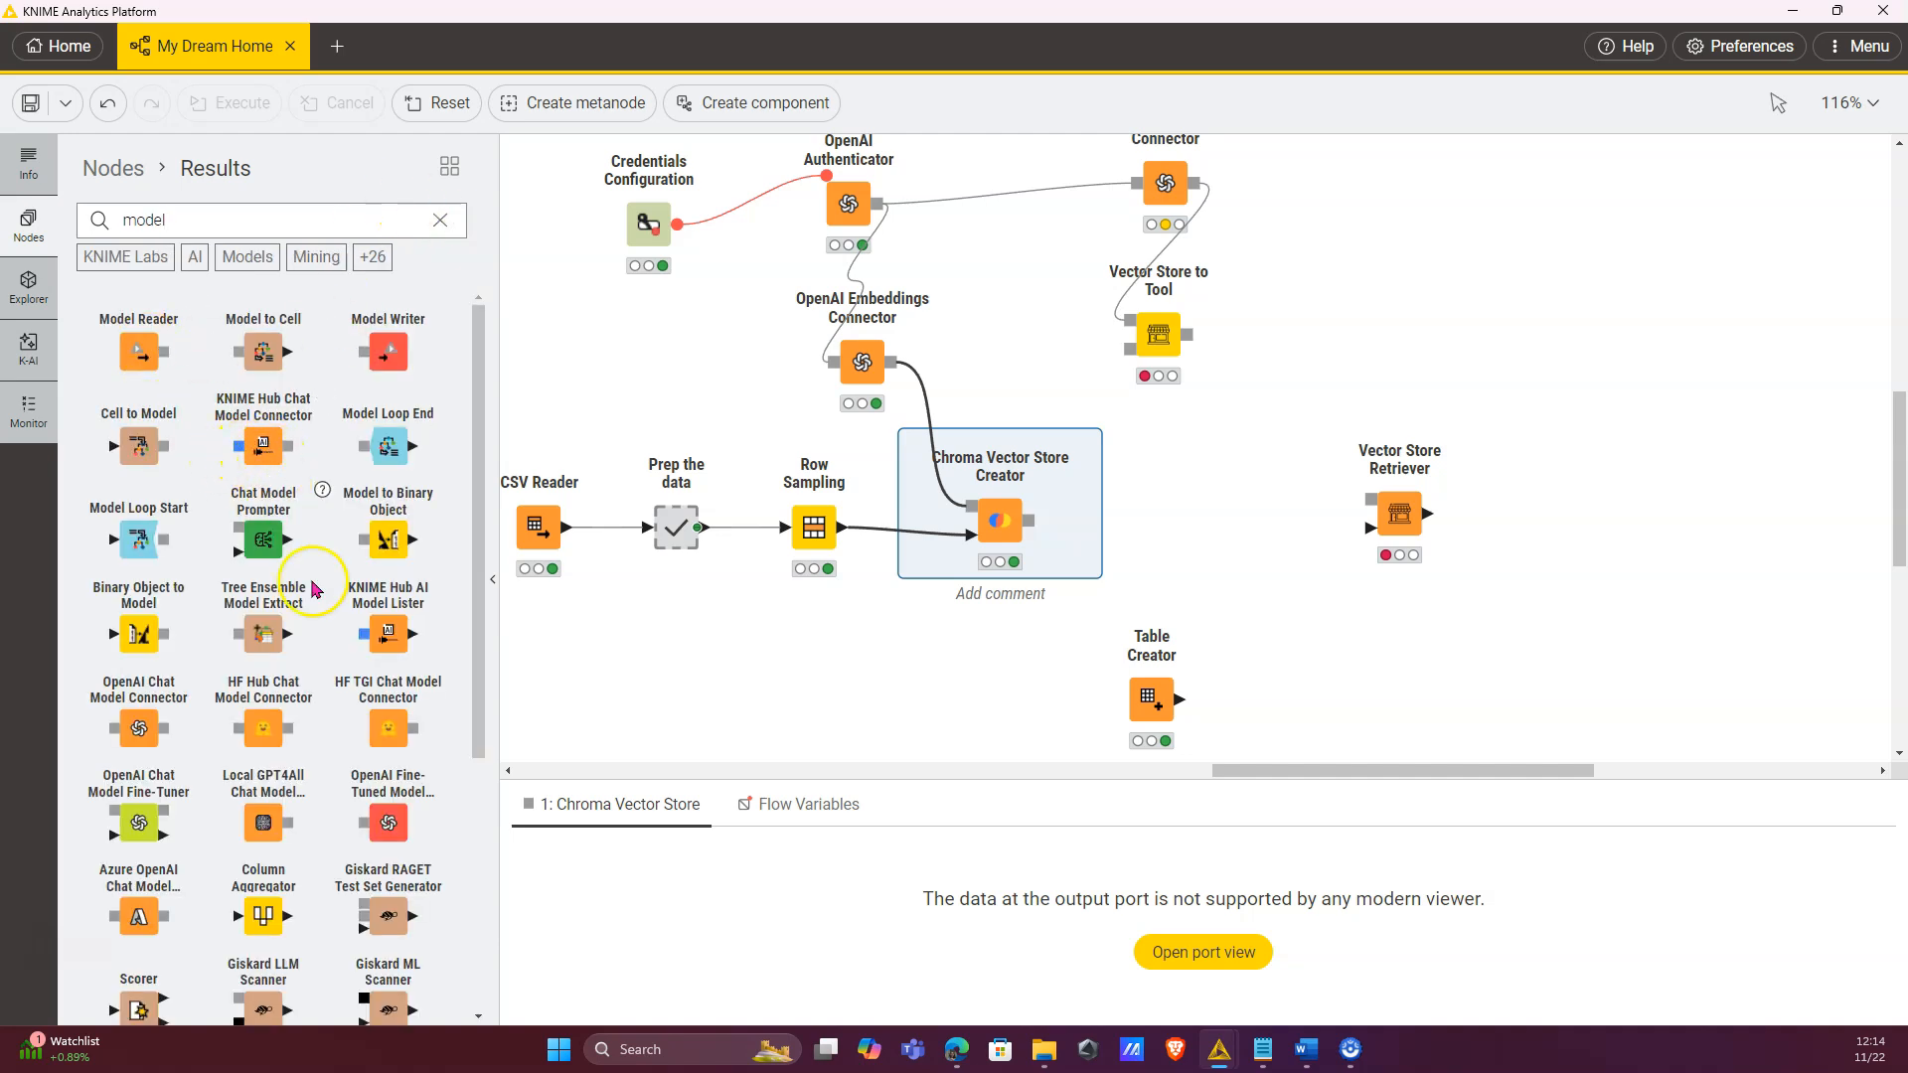
drag(386, 354, 1155, 523)
drag(147, 354, 1397, 678)
drag(1029, 519, 1132, 521)
Step: Set the Model Writer to write a file named Listings Test relative to the current workflow data area
click(1128, 457)
double_click(1128, 457)
click(585, 450)
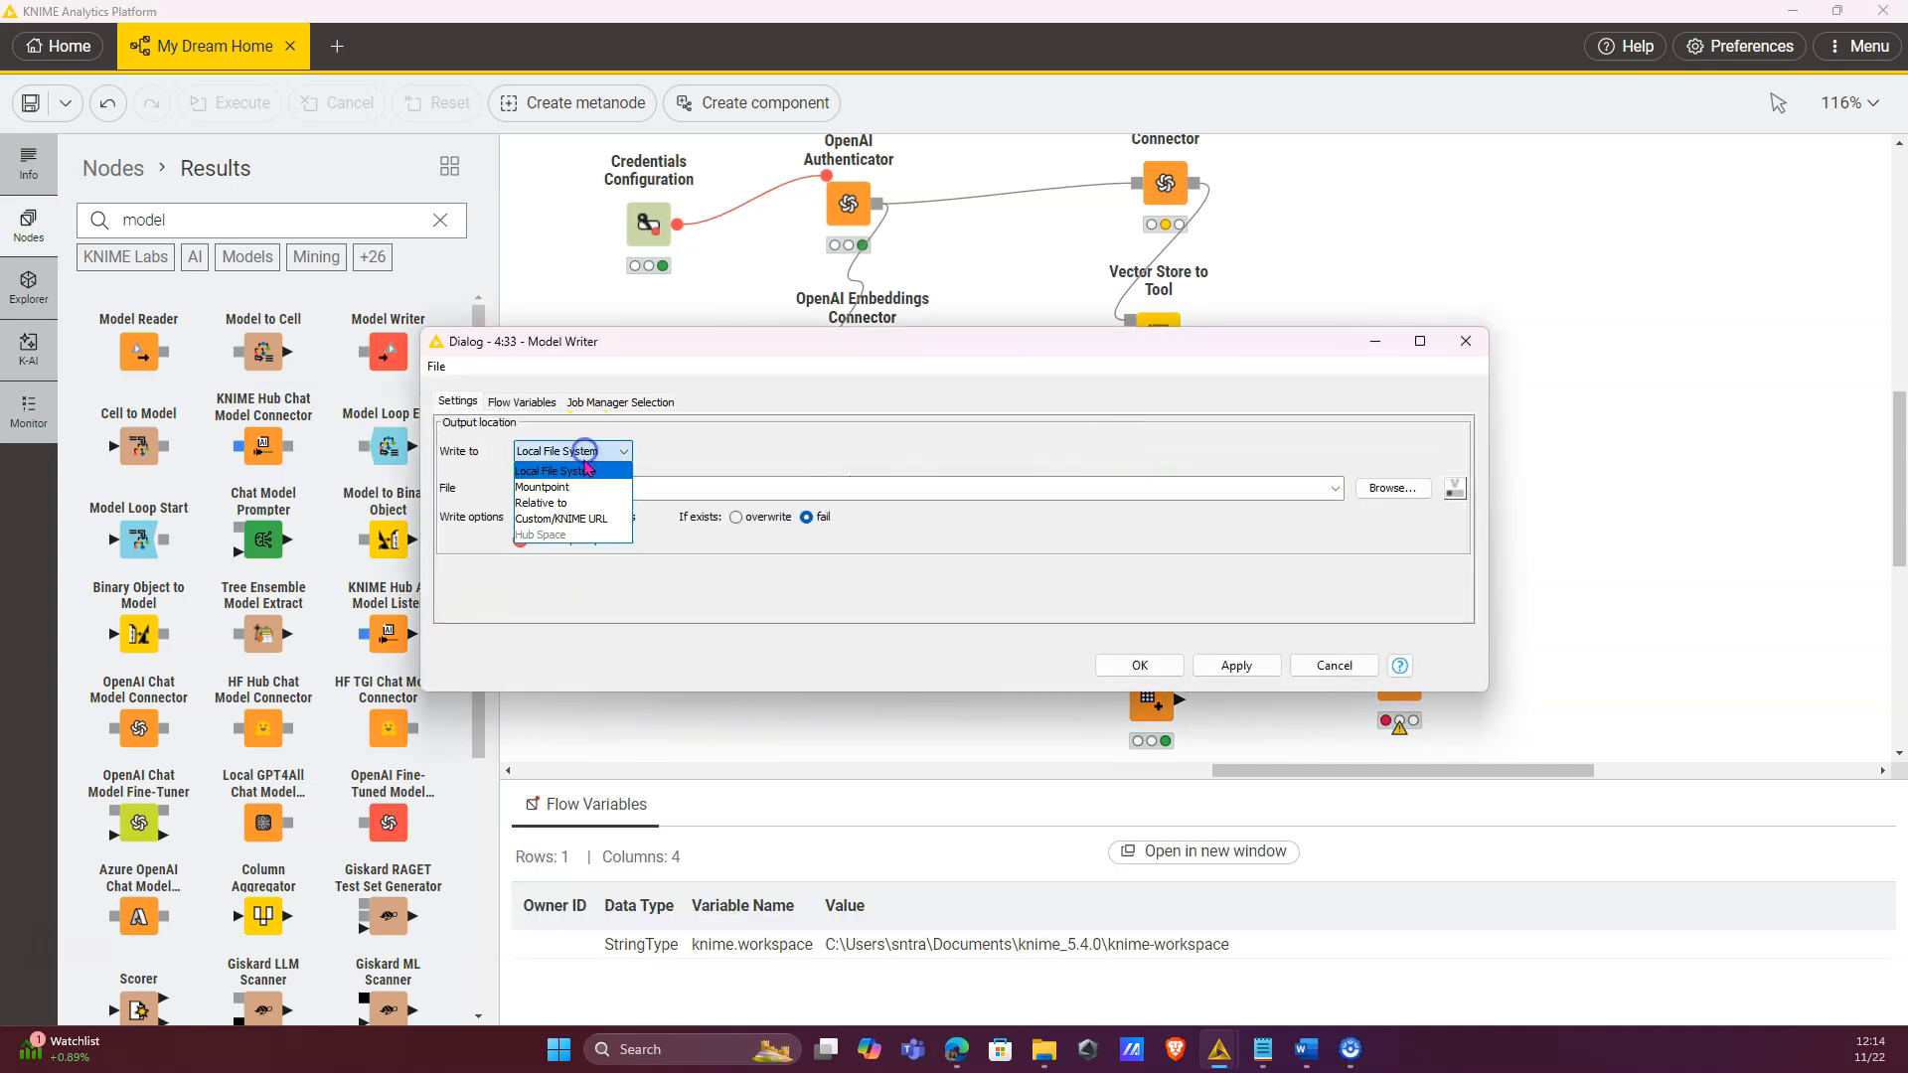
click(597, 502)
click(681, 494)
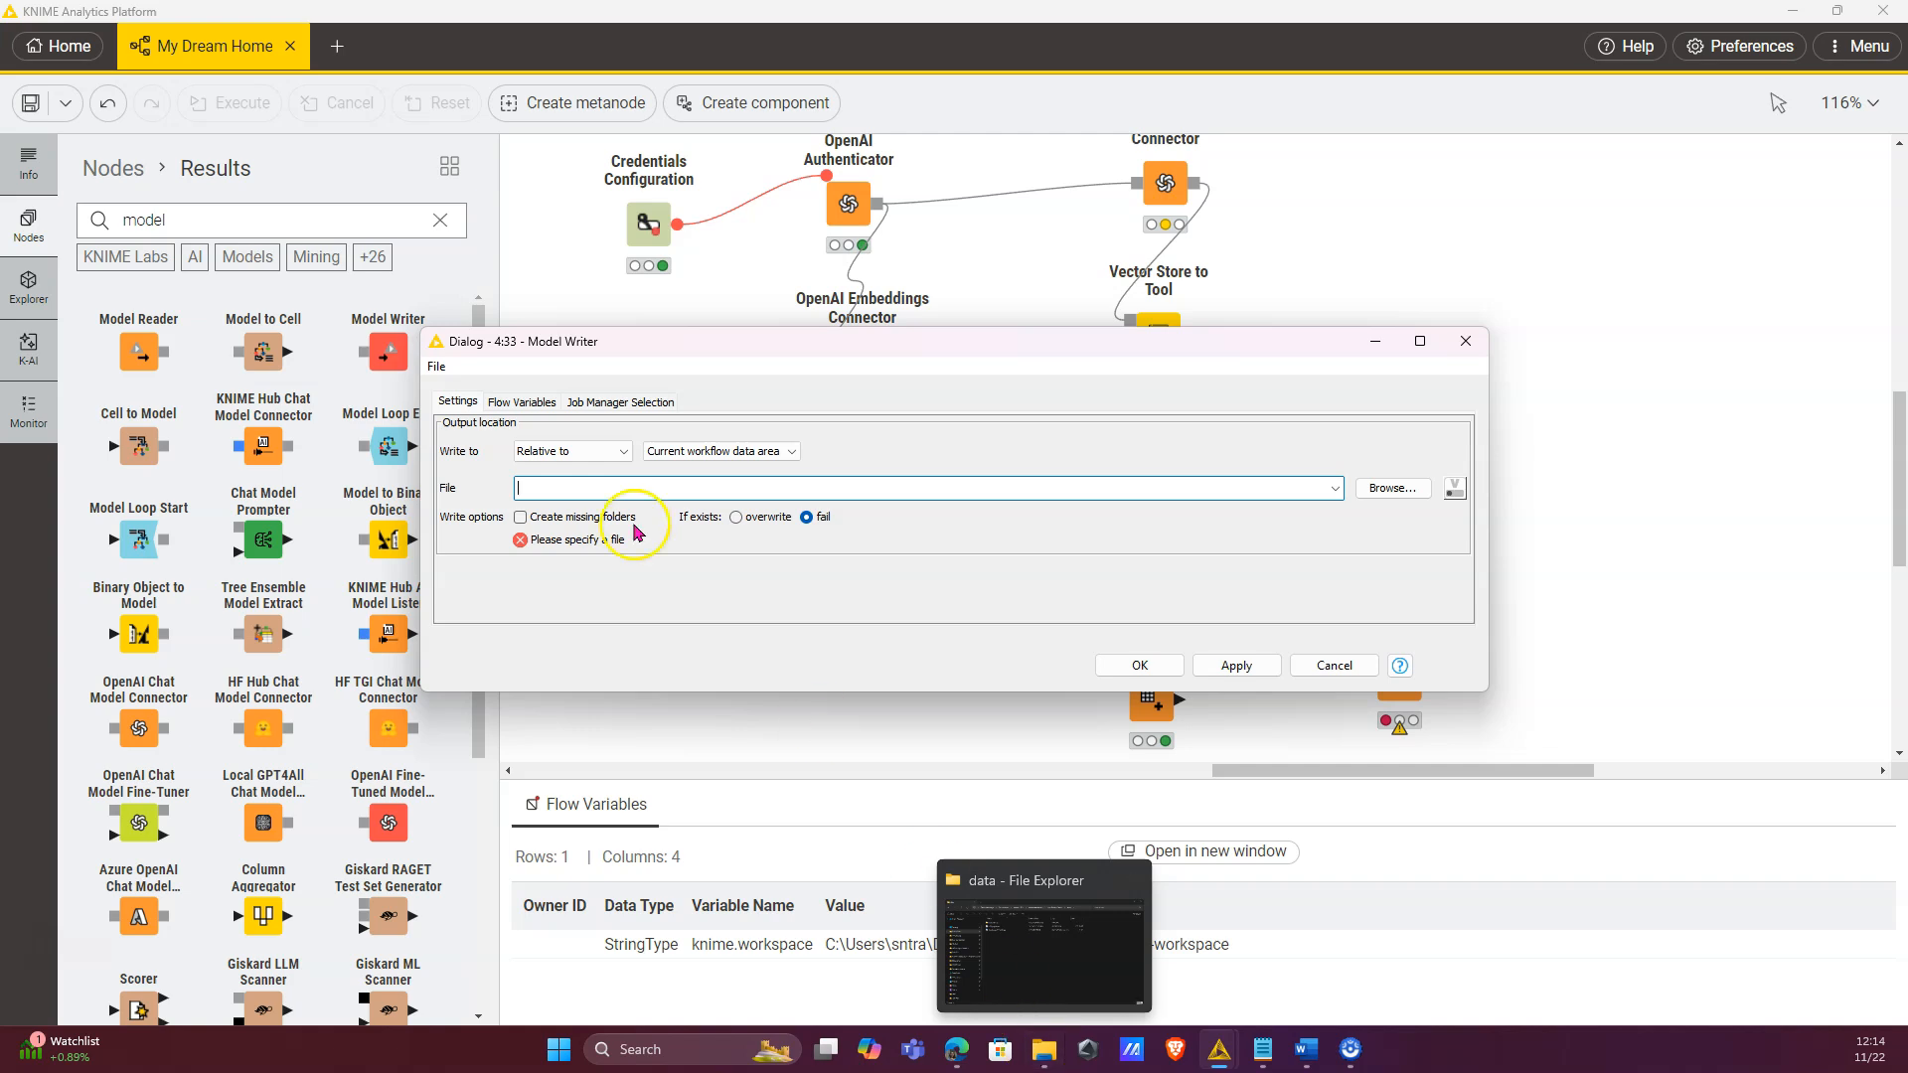
text(Listing)
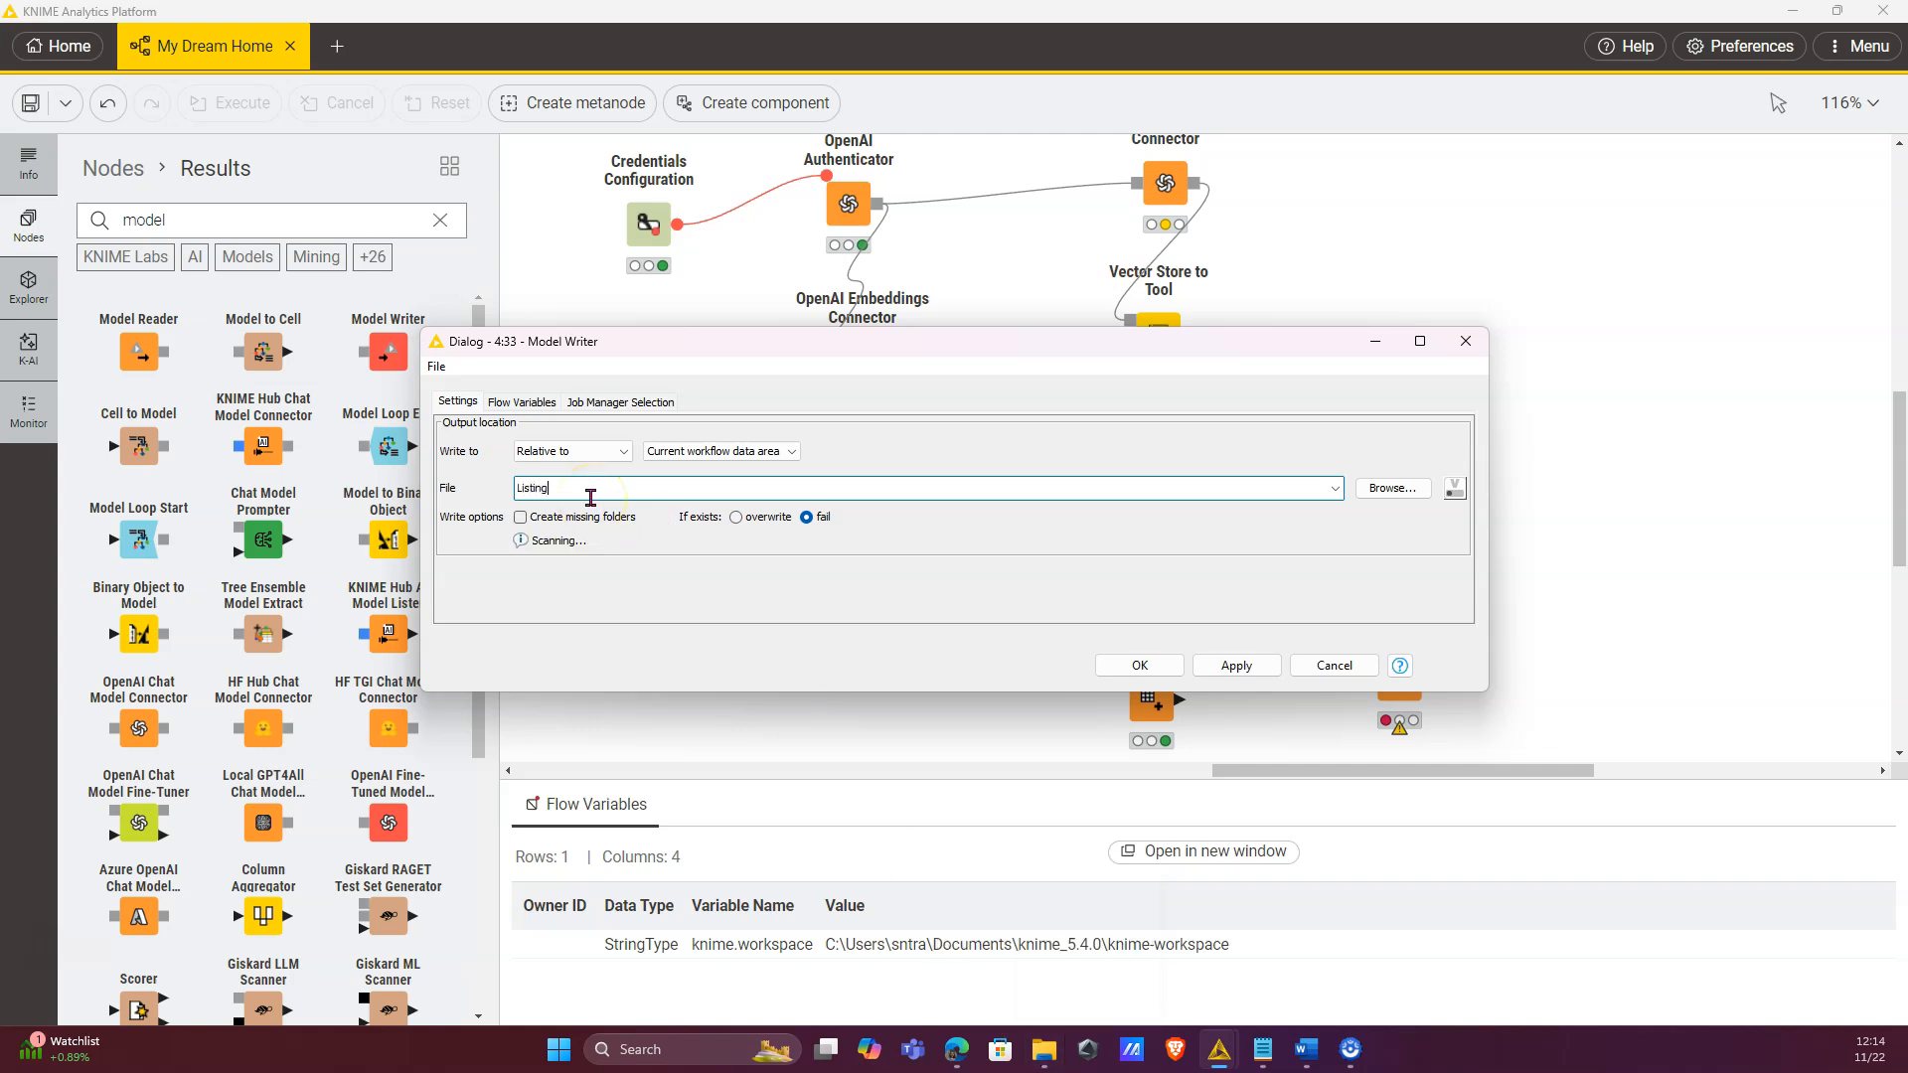
text(s Test)
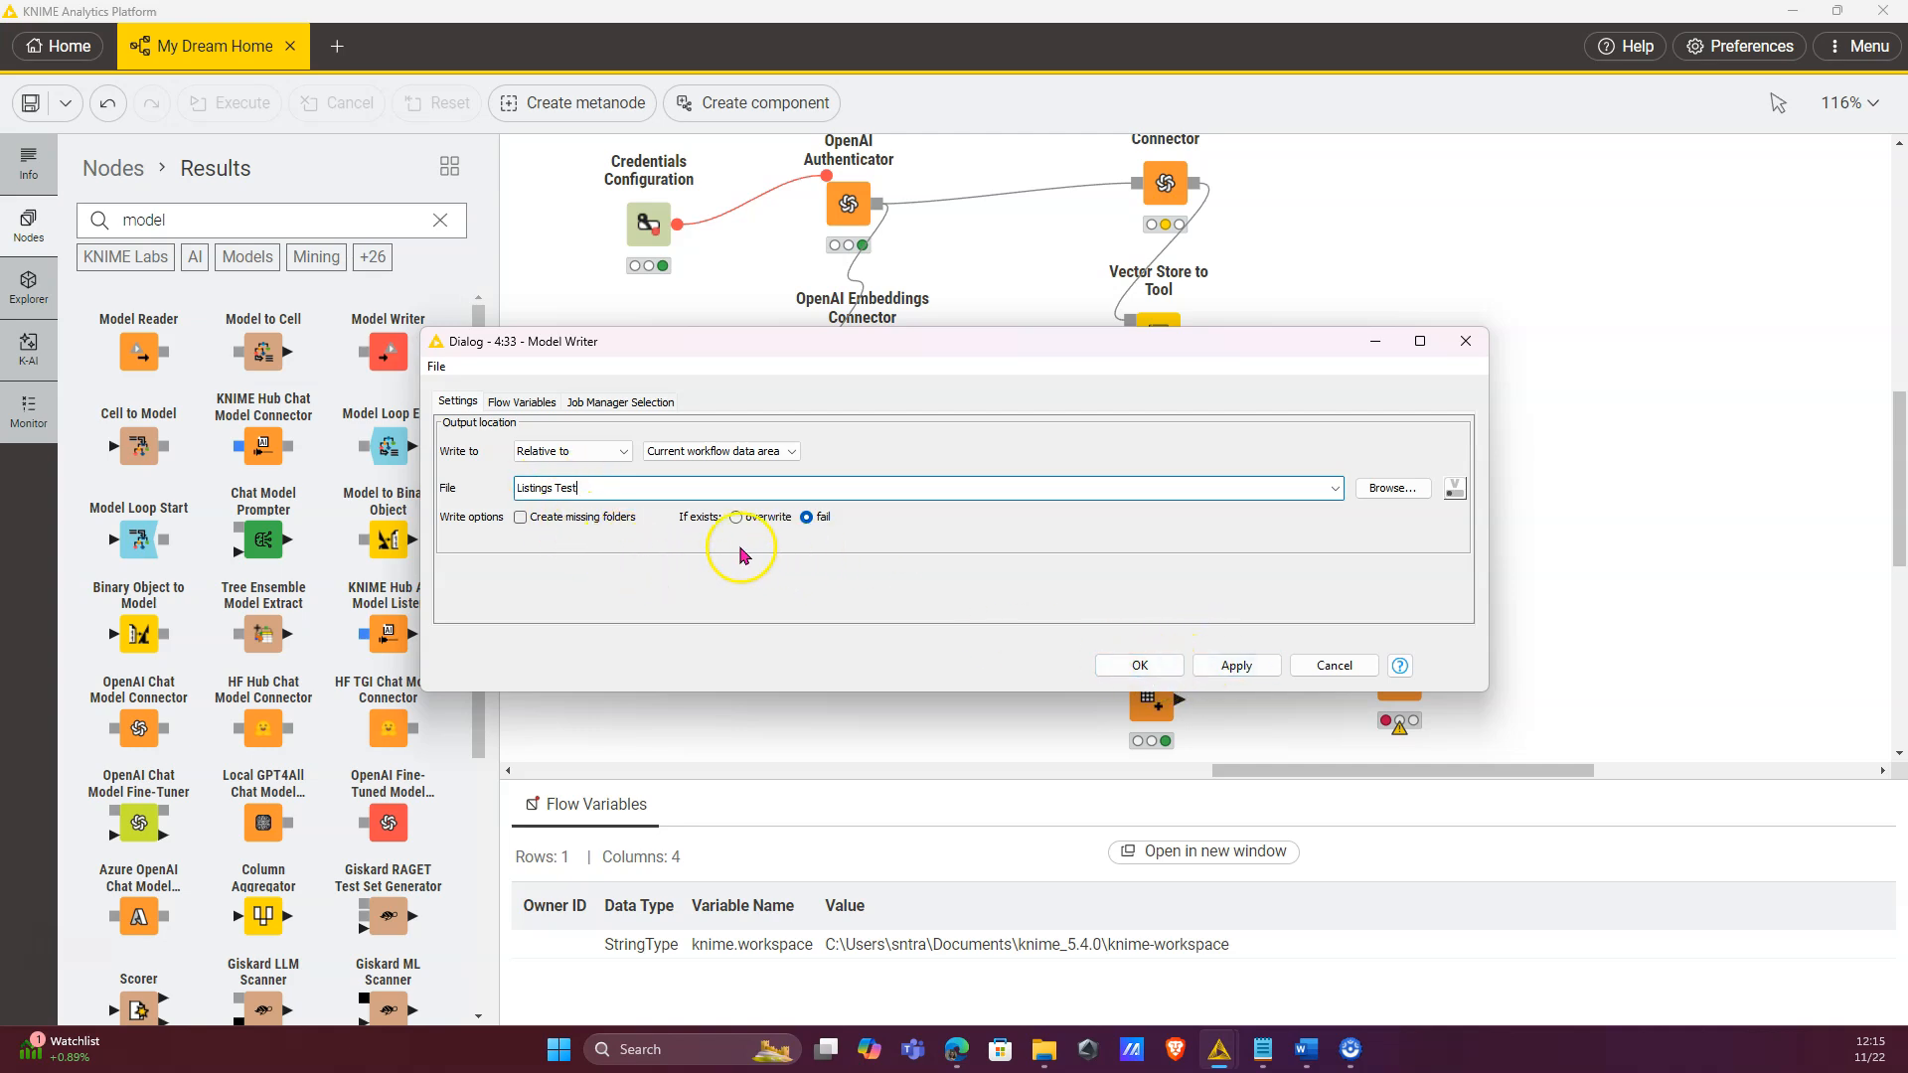
Step: Check the workflow's data folder in File Explorer, and return to KNIME to confirm the Model Writer settings and execute the node
click(1043, 1049)
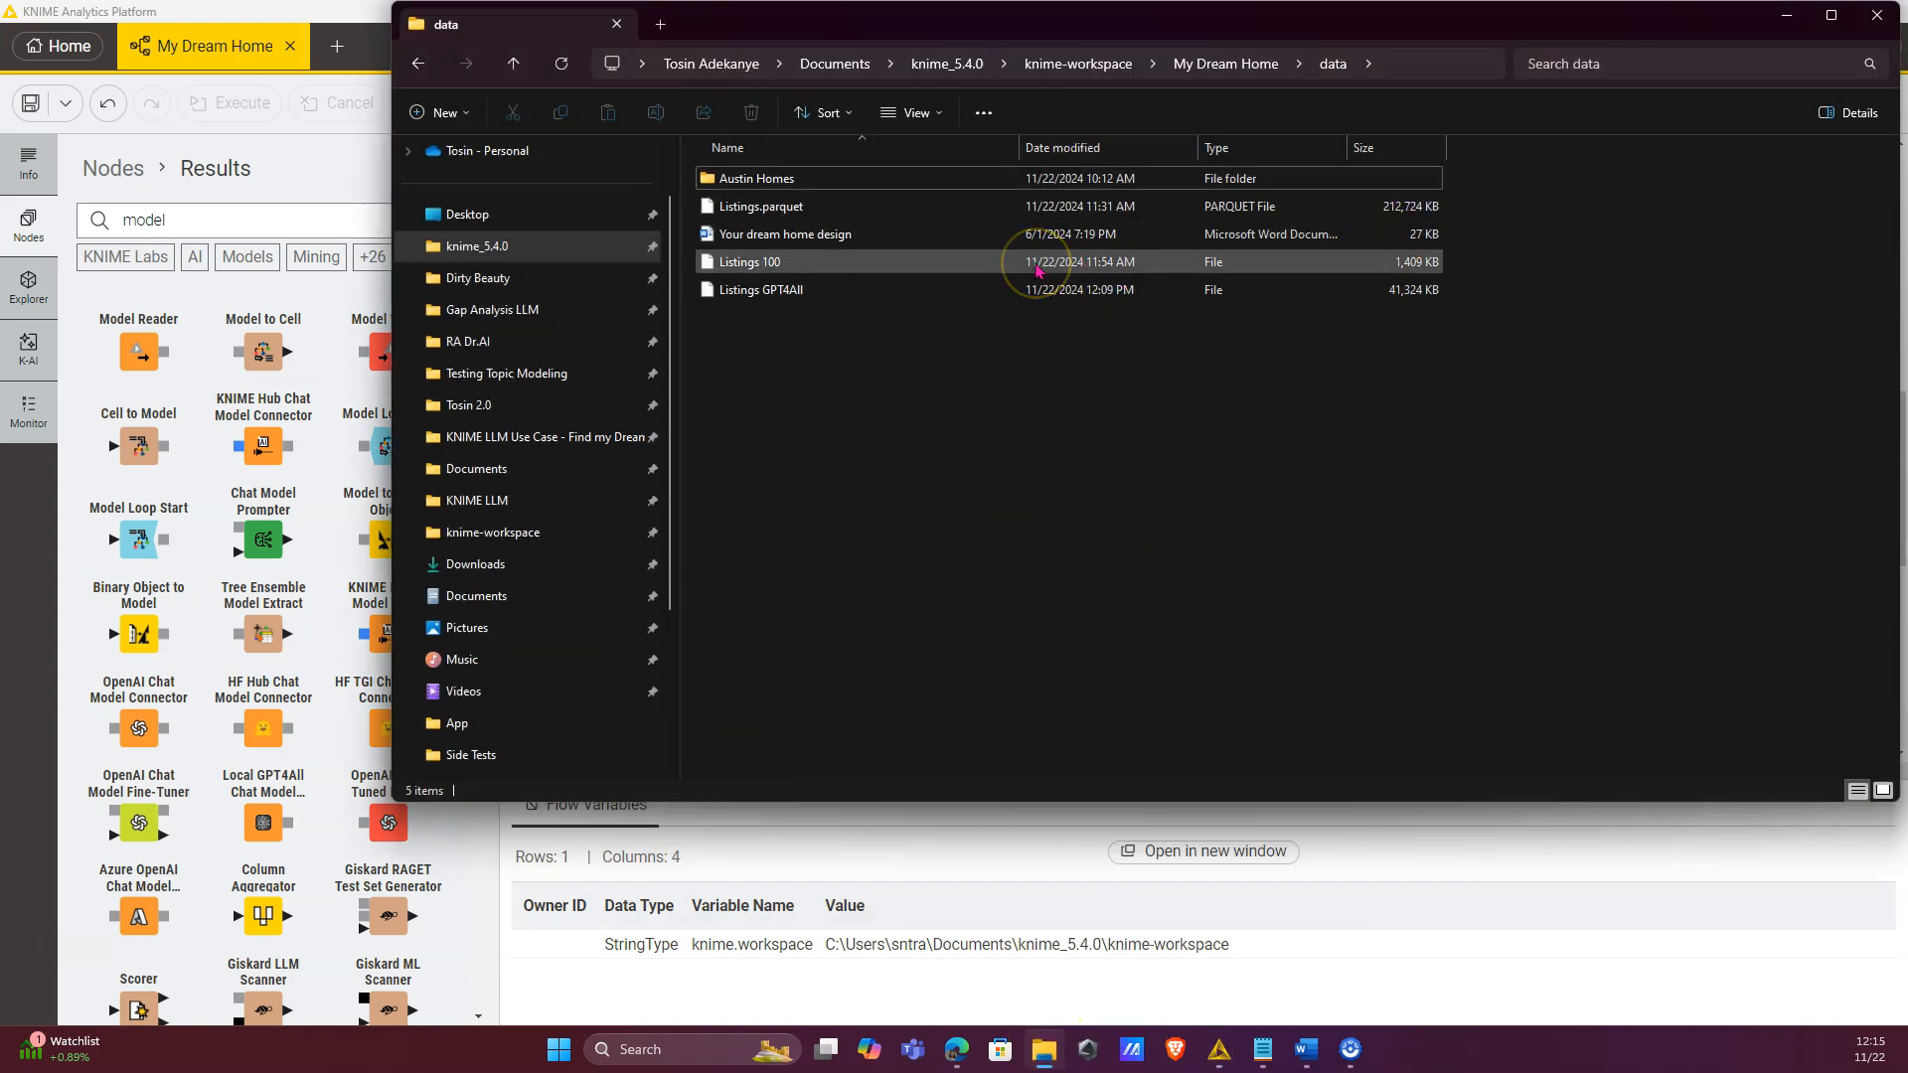
click(989, 290)
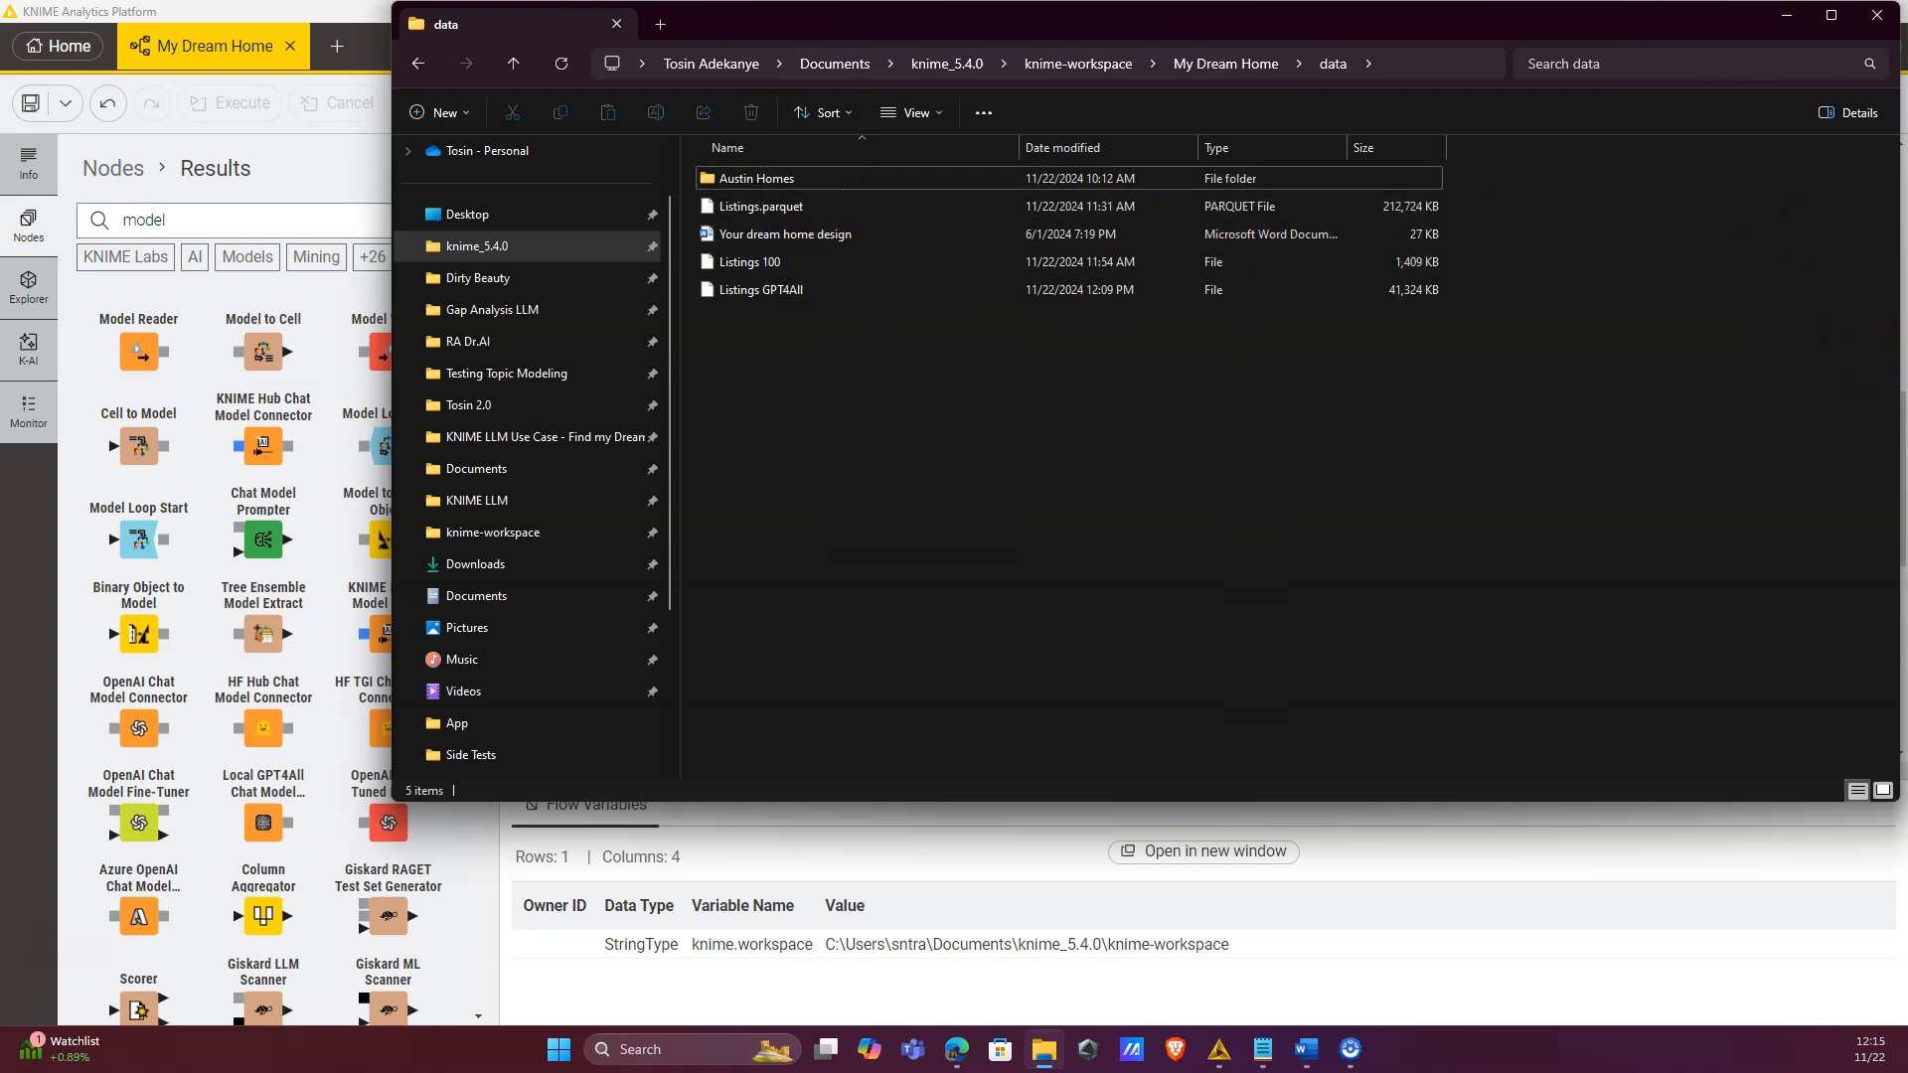
click(1788, 30)
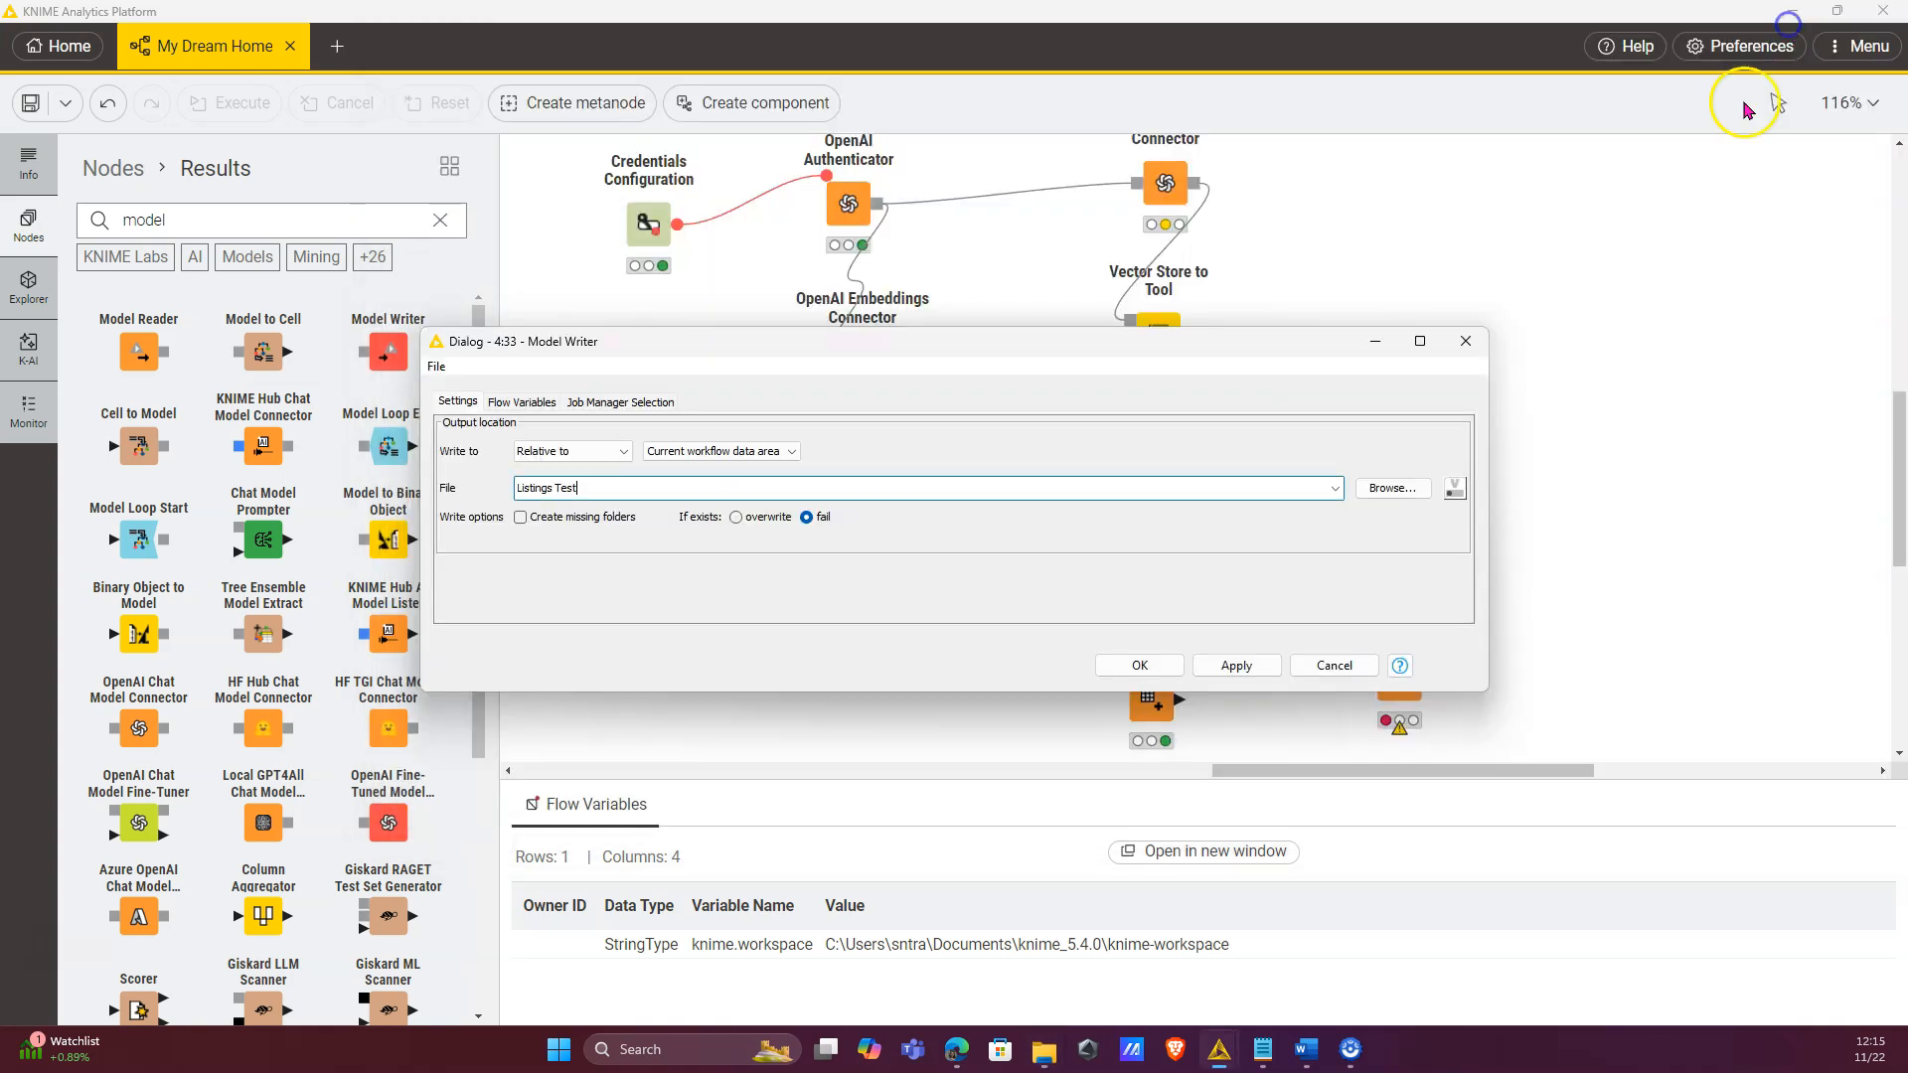
click(1161, 665)
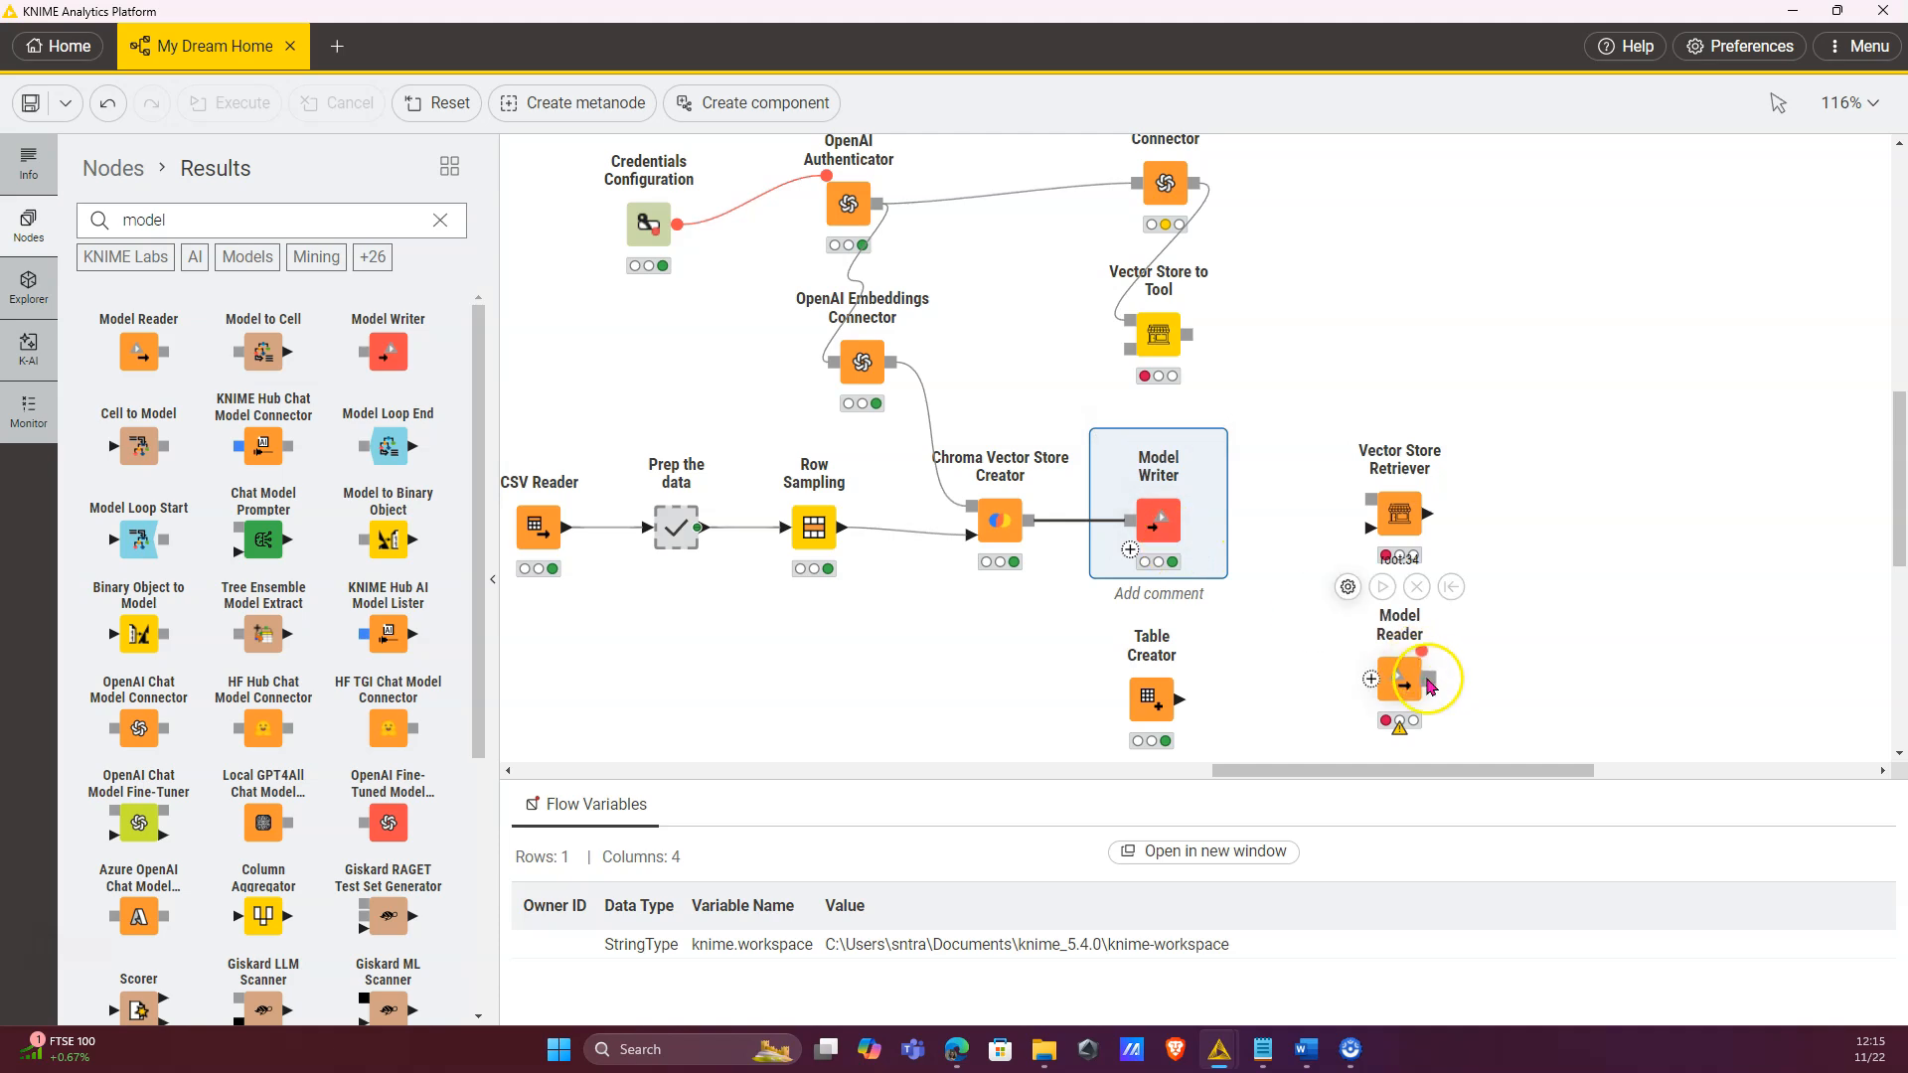
Step: Move the Vector Store Retriever further along the row and place the Model Reader between it and the Model Writer
click(1401, 679)
drag(1399, 524, 1558, 536)
drag(1402, 686, 1367, 534)
Step: Configure the Model Reader to read the Listings Test file relative to the current workflow data area, and execute it
double_click(1364, 538)
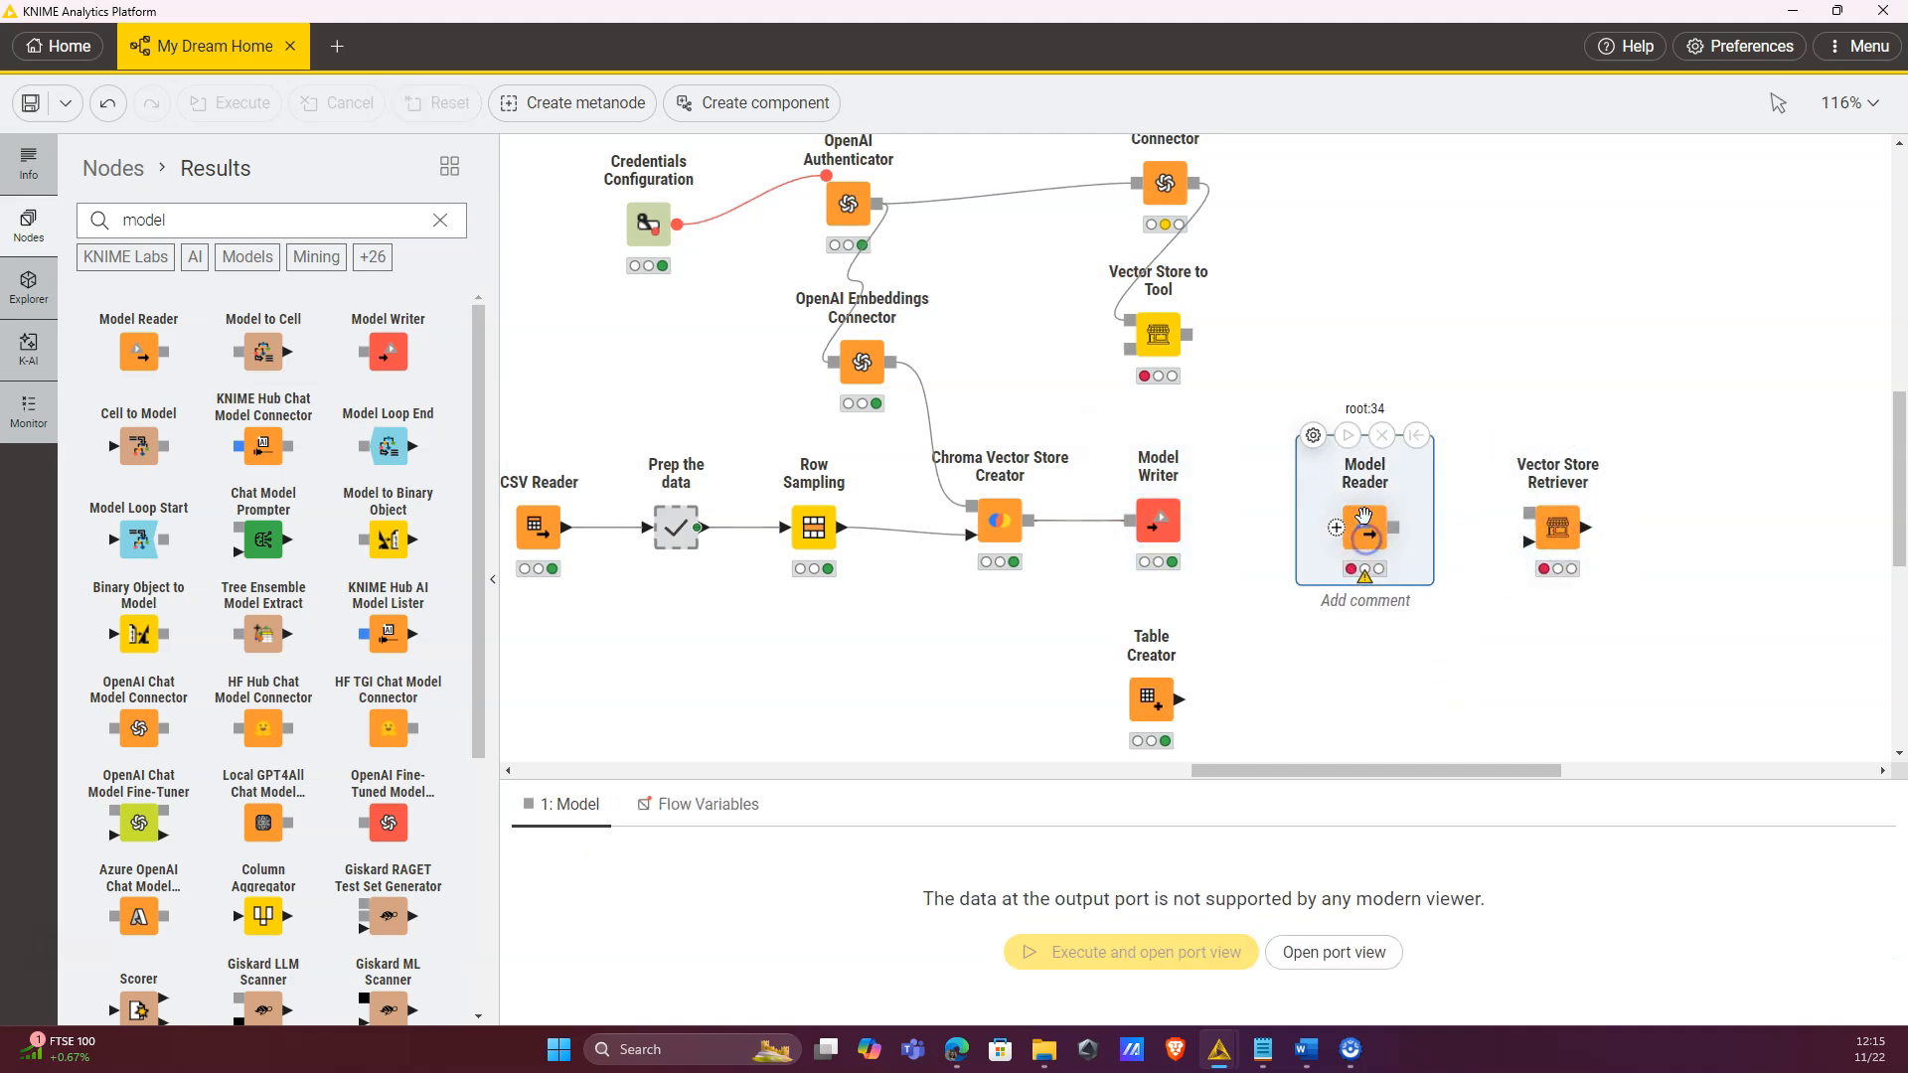
click(572, 452)
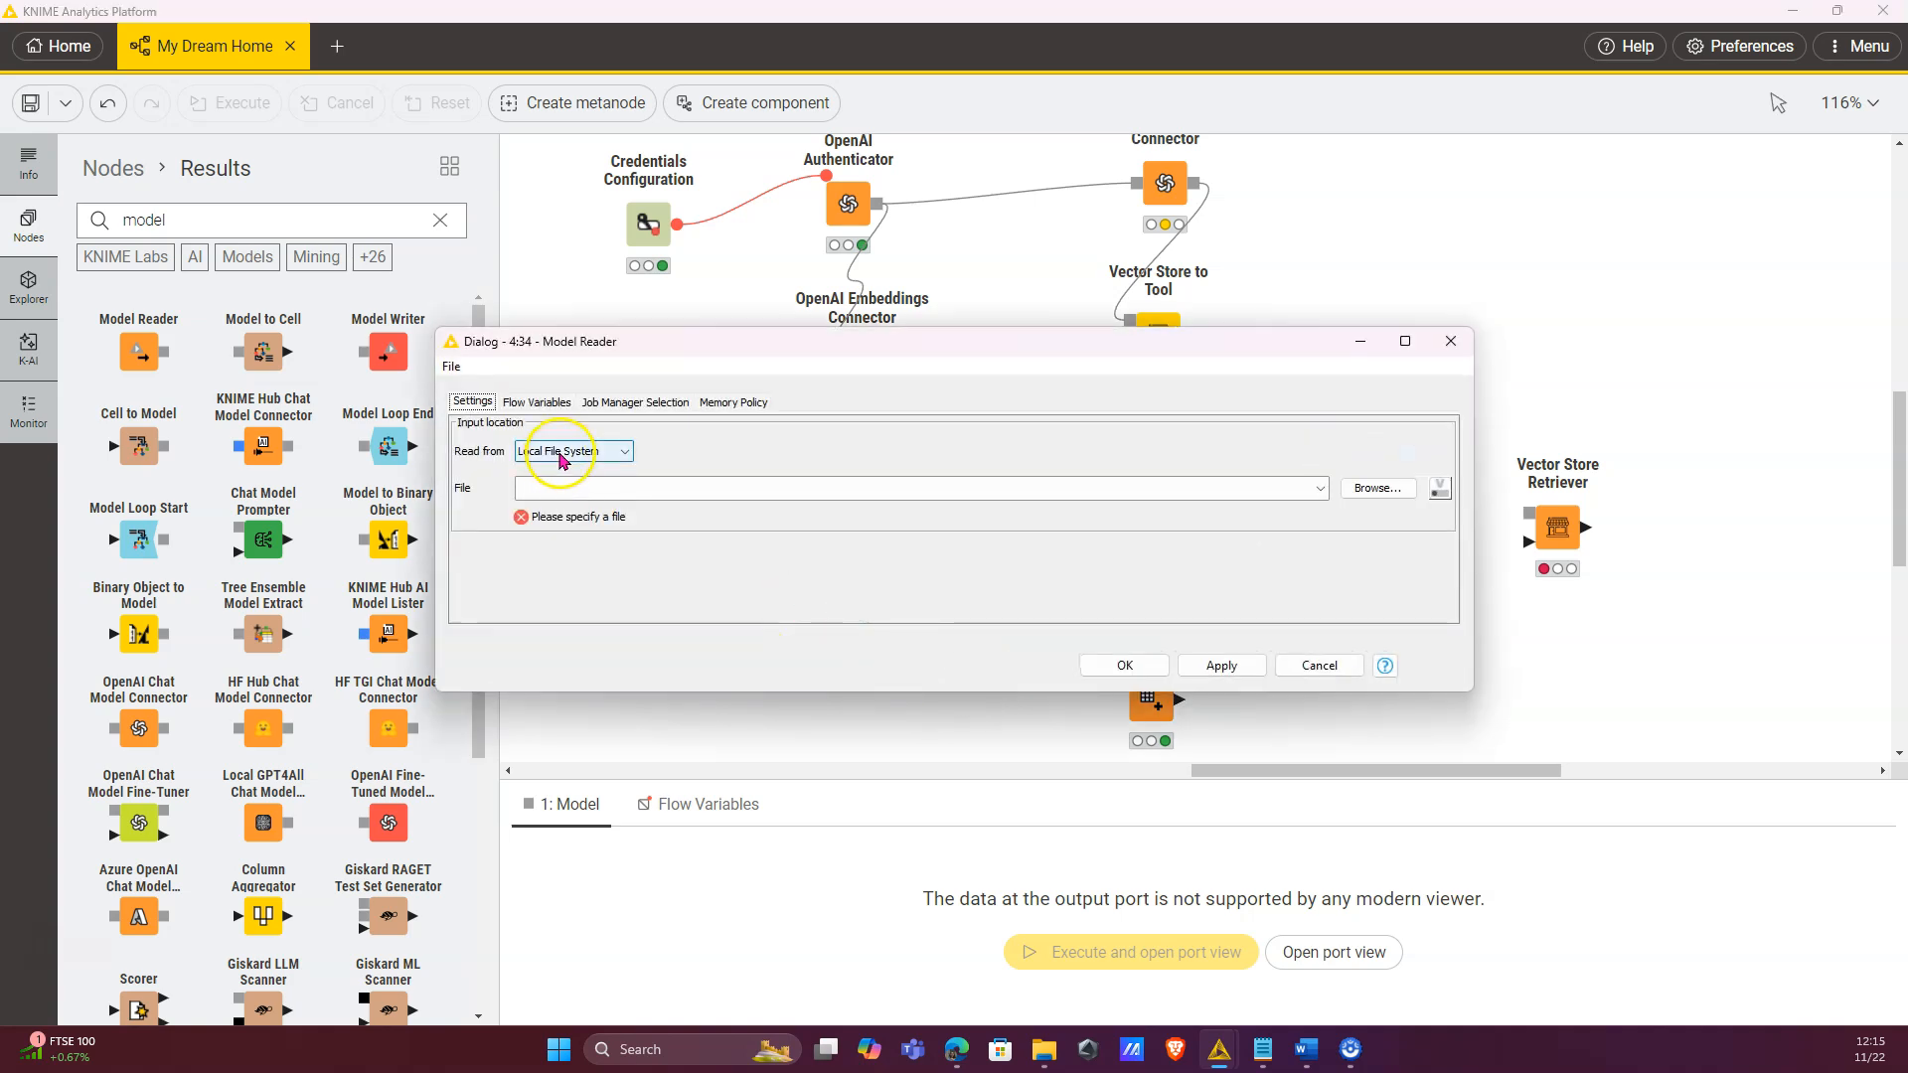
click(566, 499)
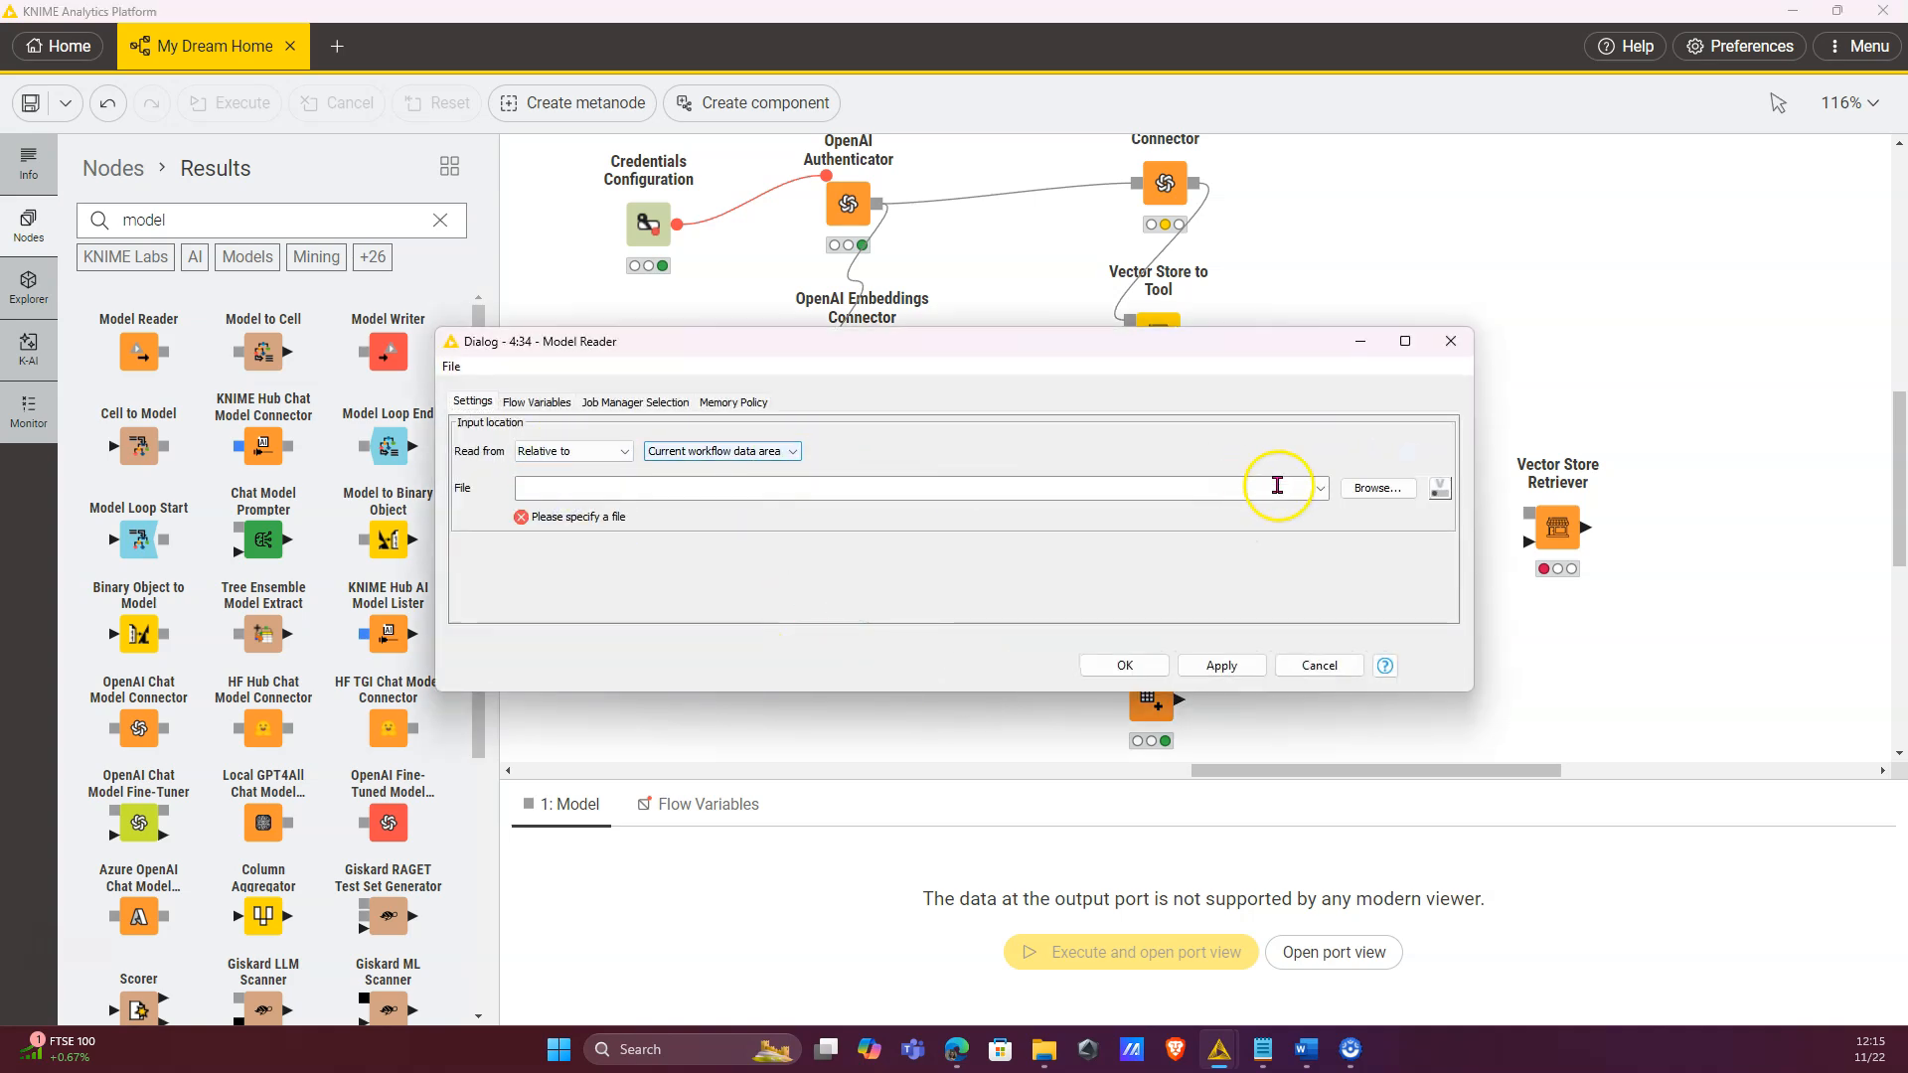
click(1376, 488)
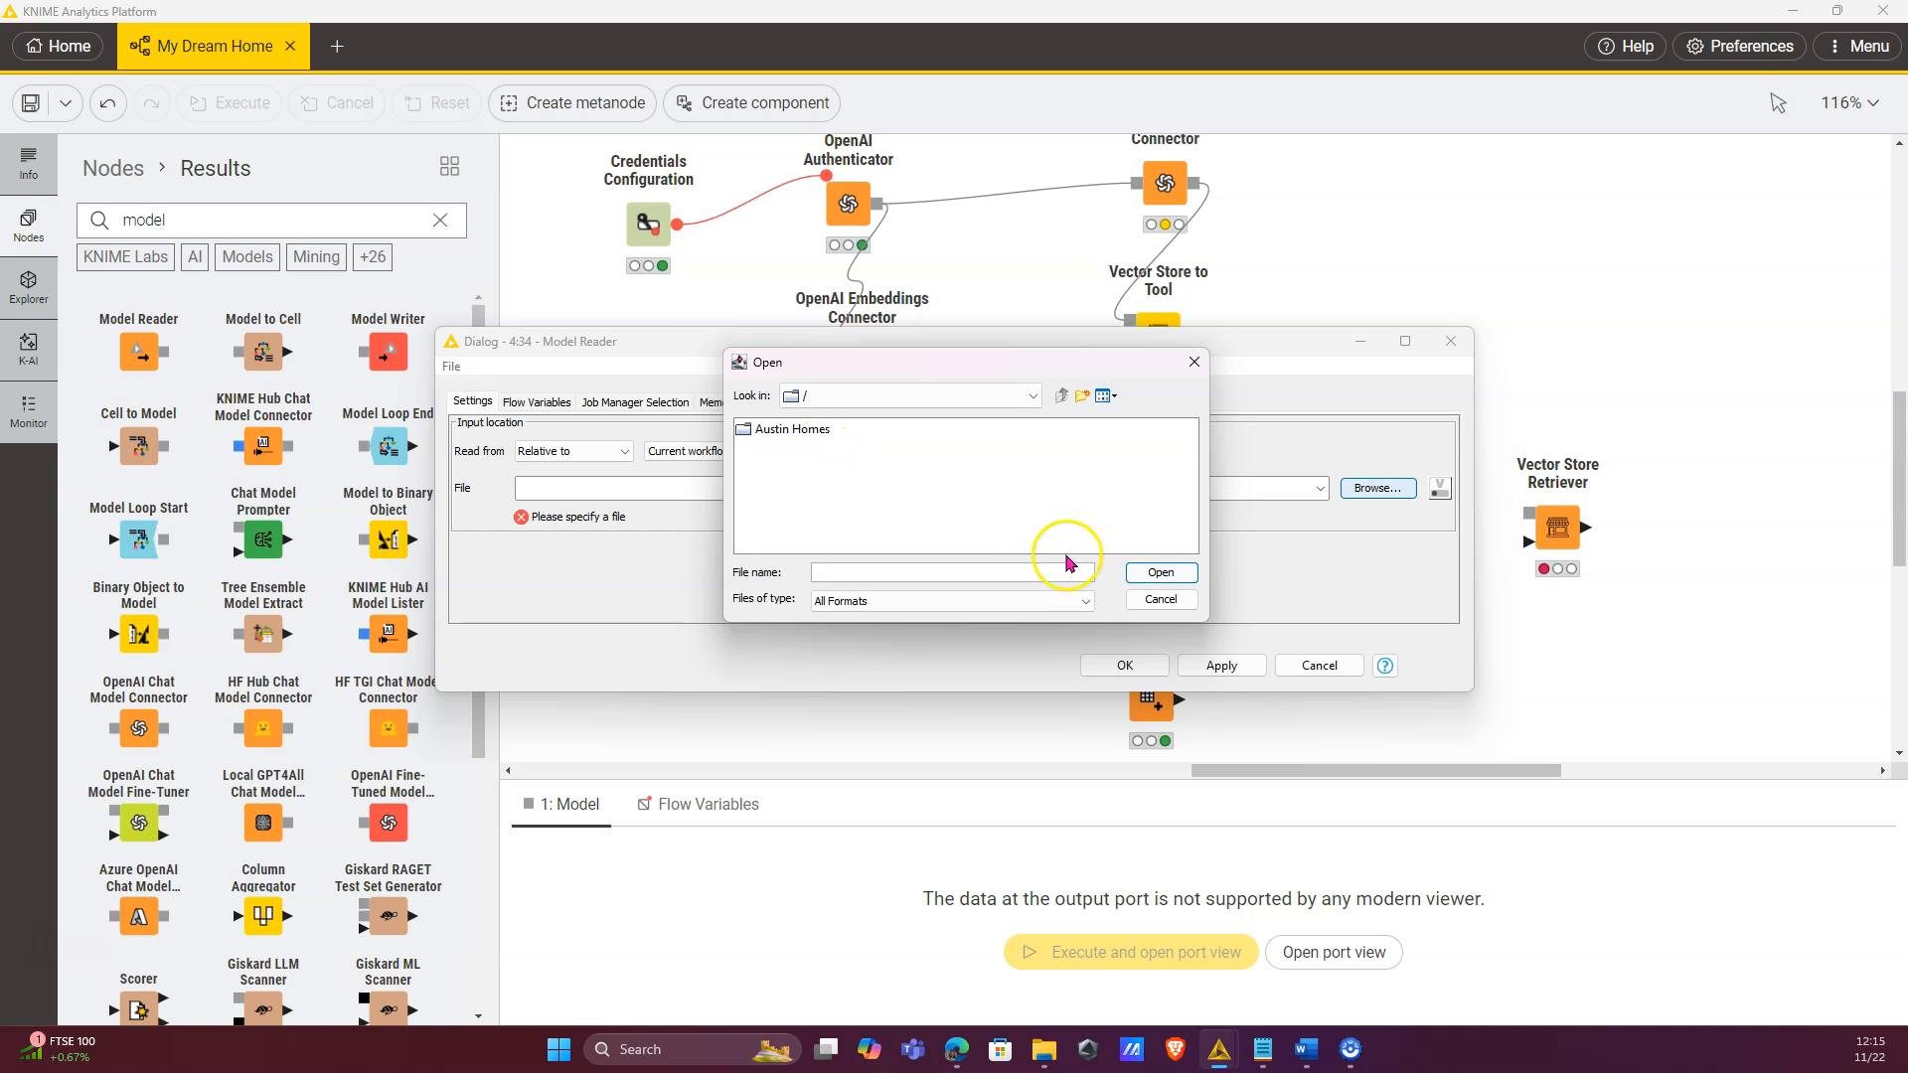
click(1081, 601)
click(901, 615)
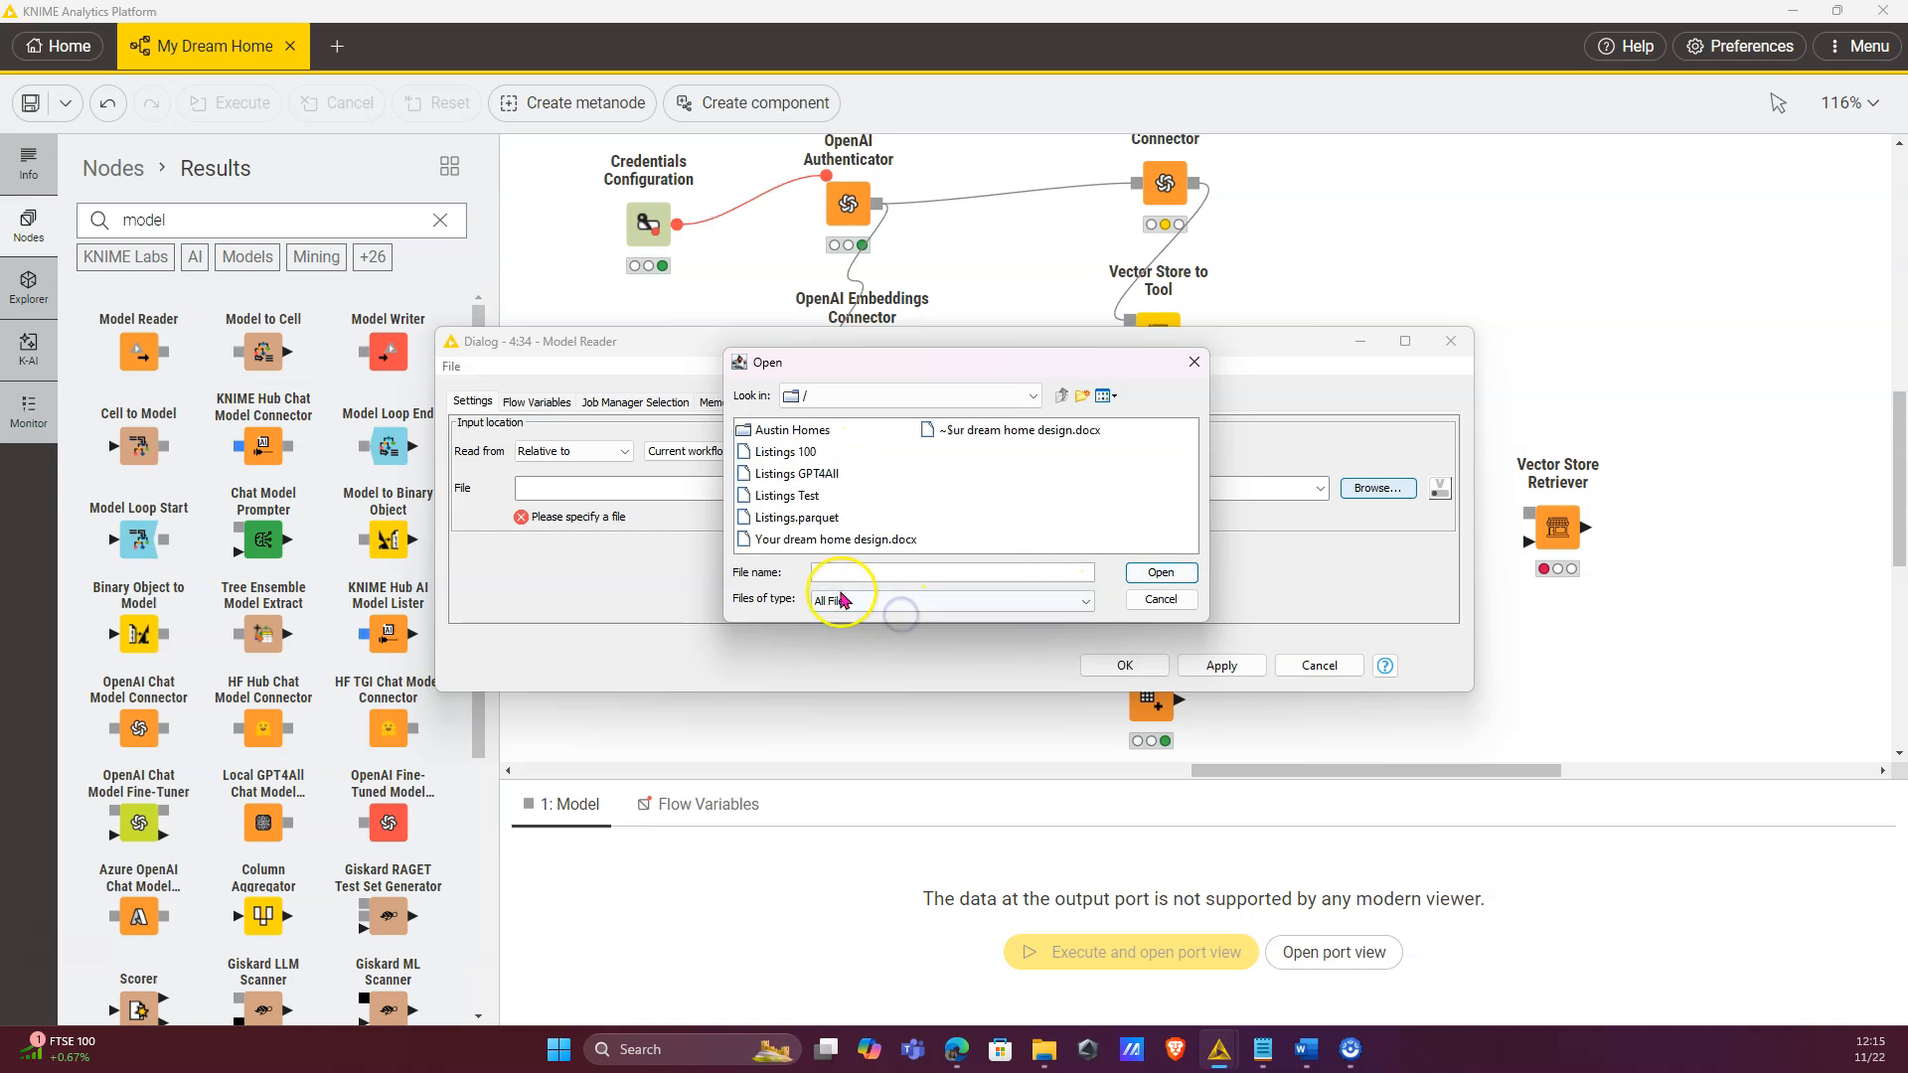
click(805, 496)
click(1158, 574)
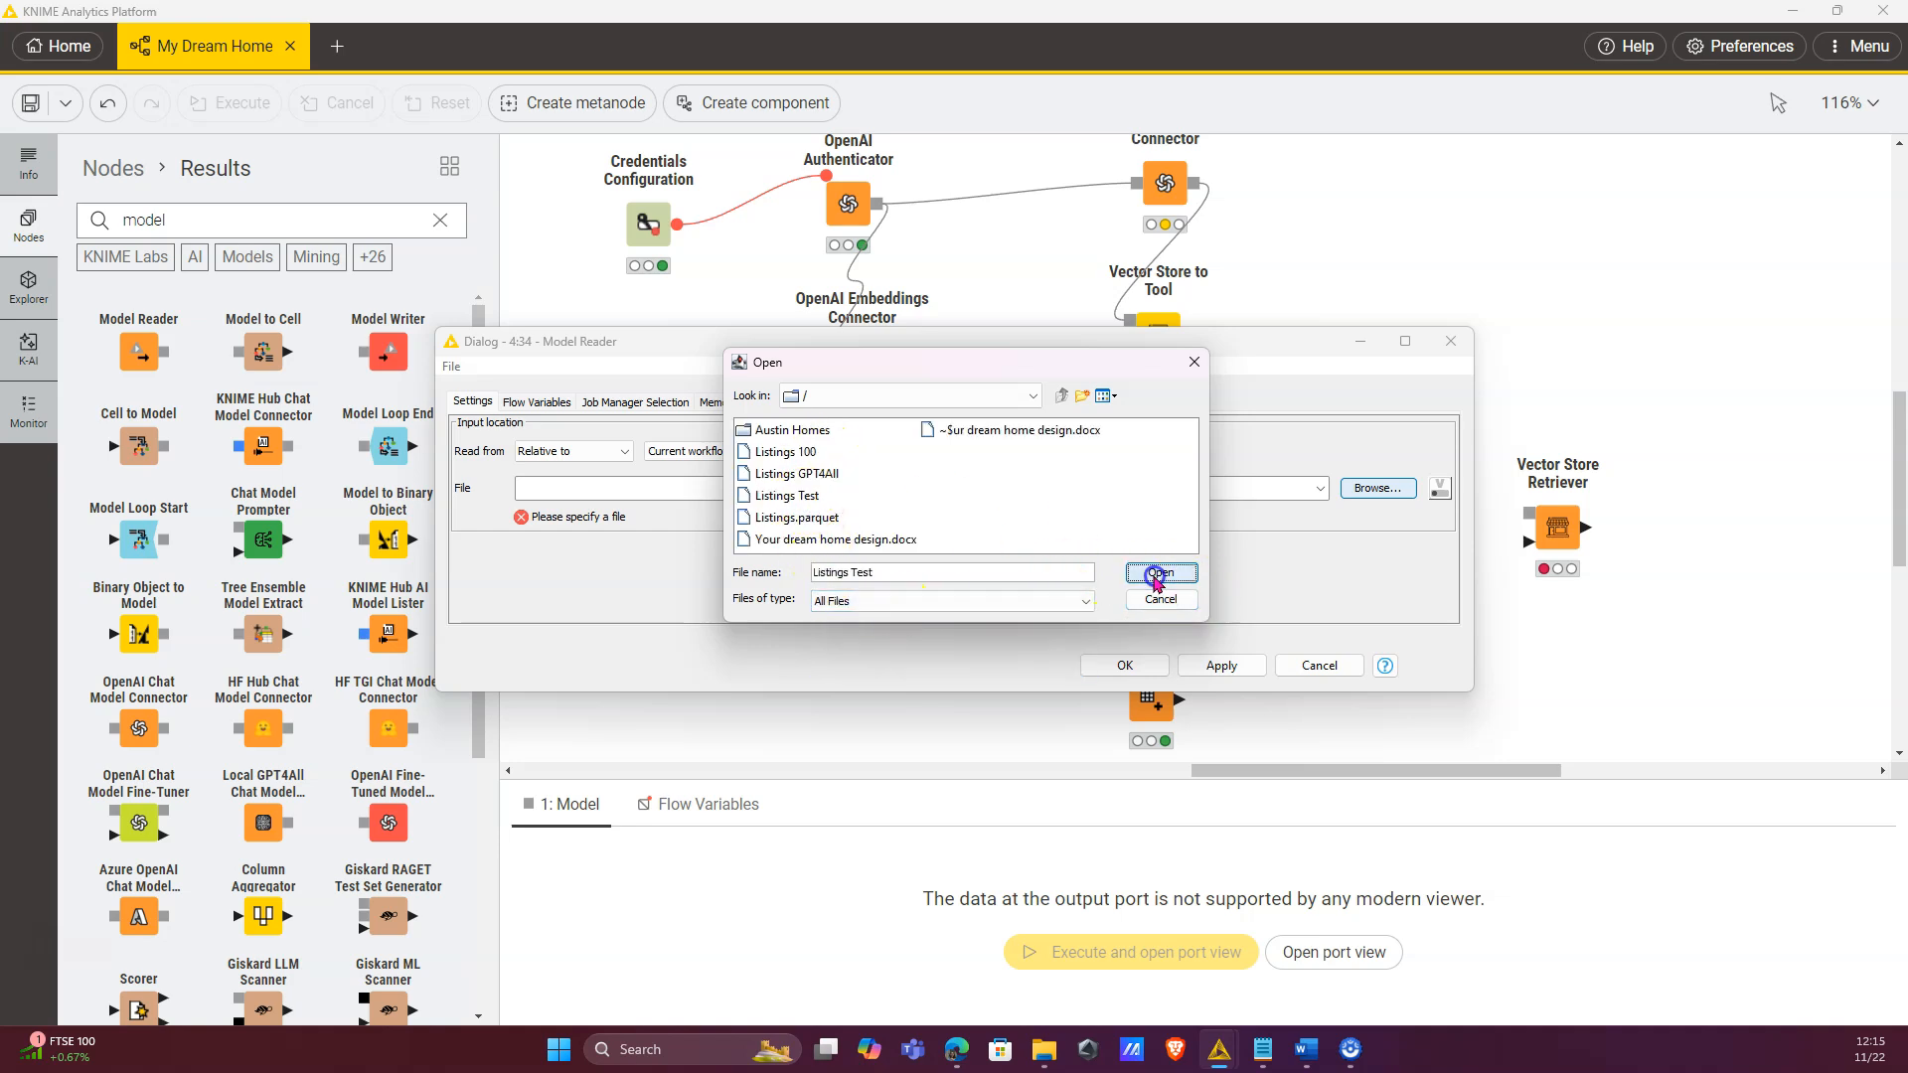
click(1125, 665)
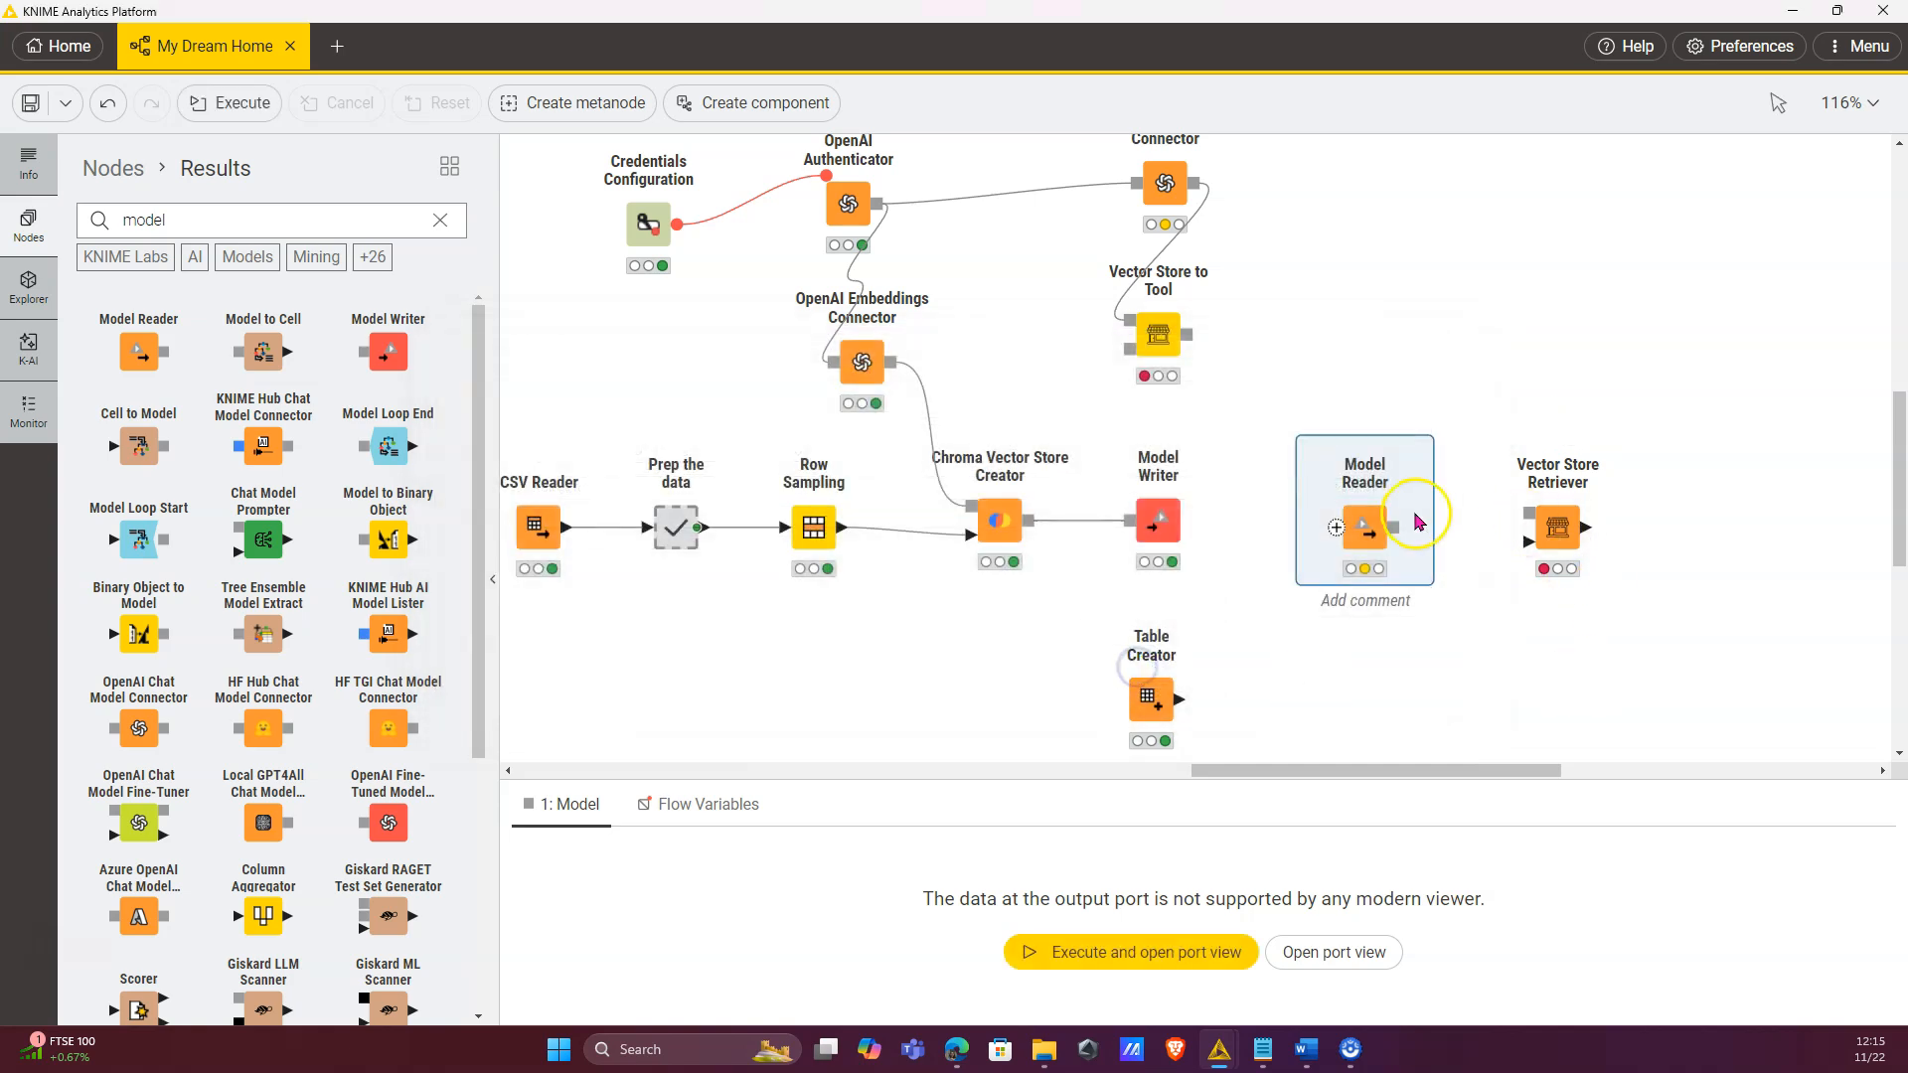
click(1347, 435)
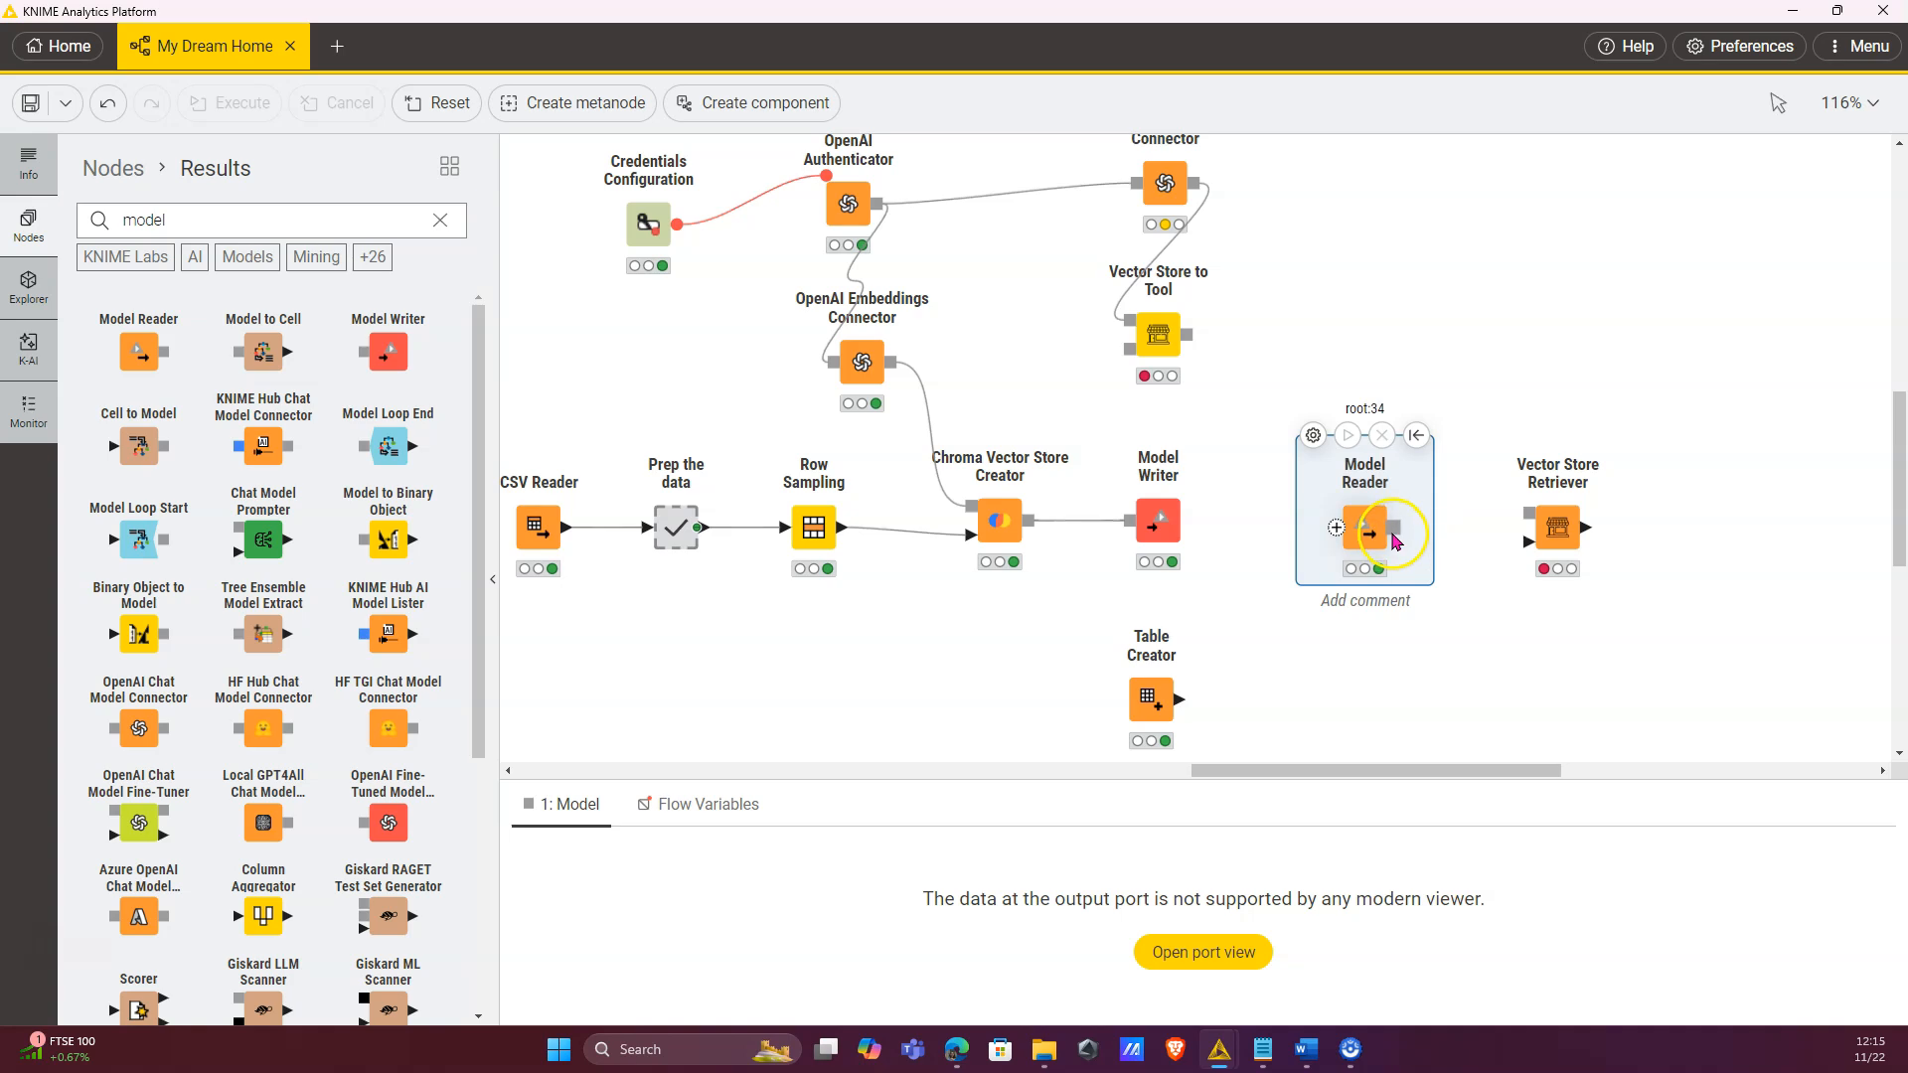
Step: Connect the Model Reader and the Table Creator to the Vector Store Retriever, placing the Table Creator below the Model Reader
drag(1394, 527, 1364, 678)
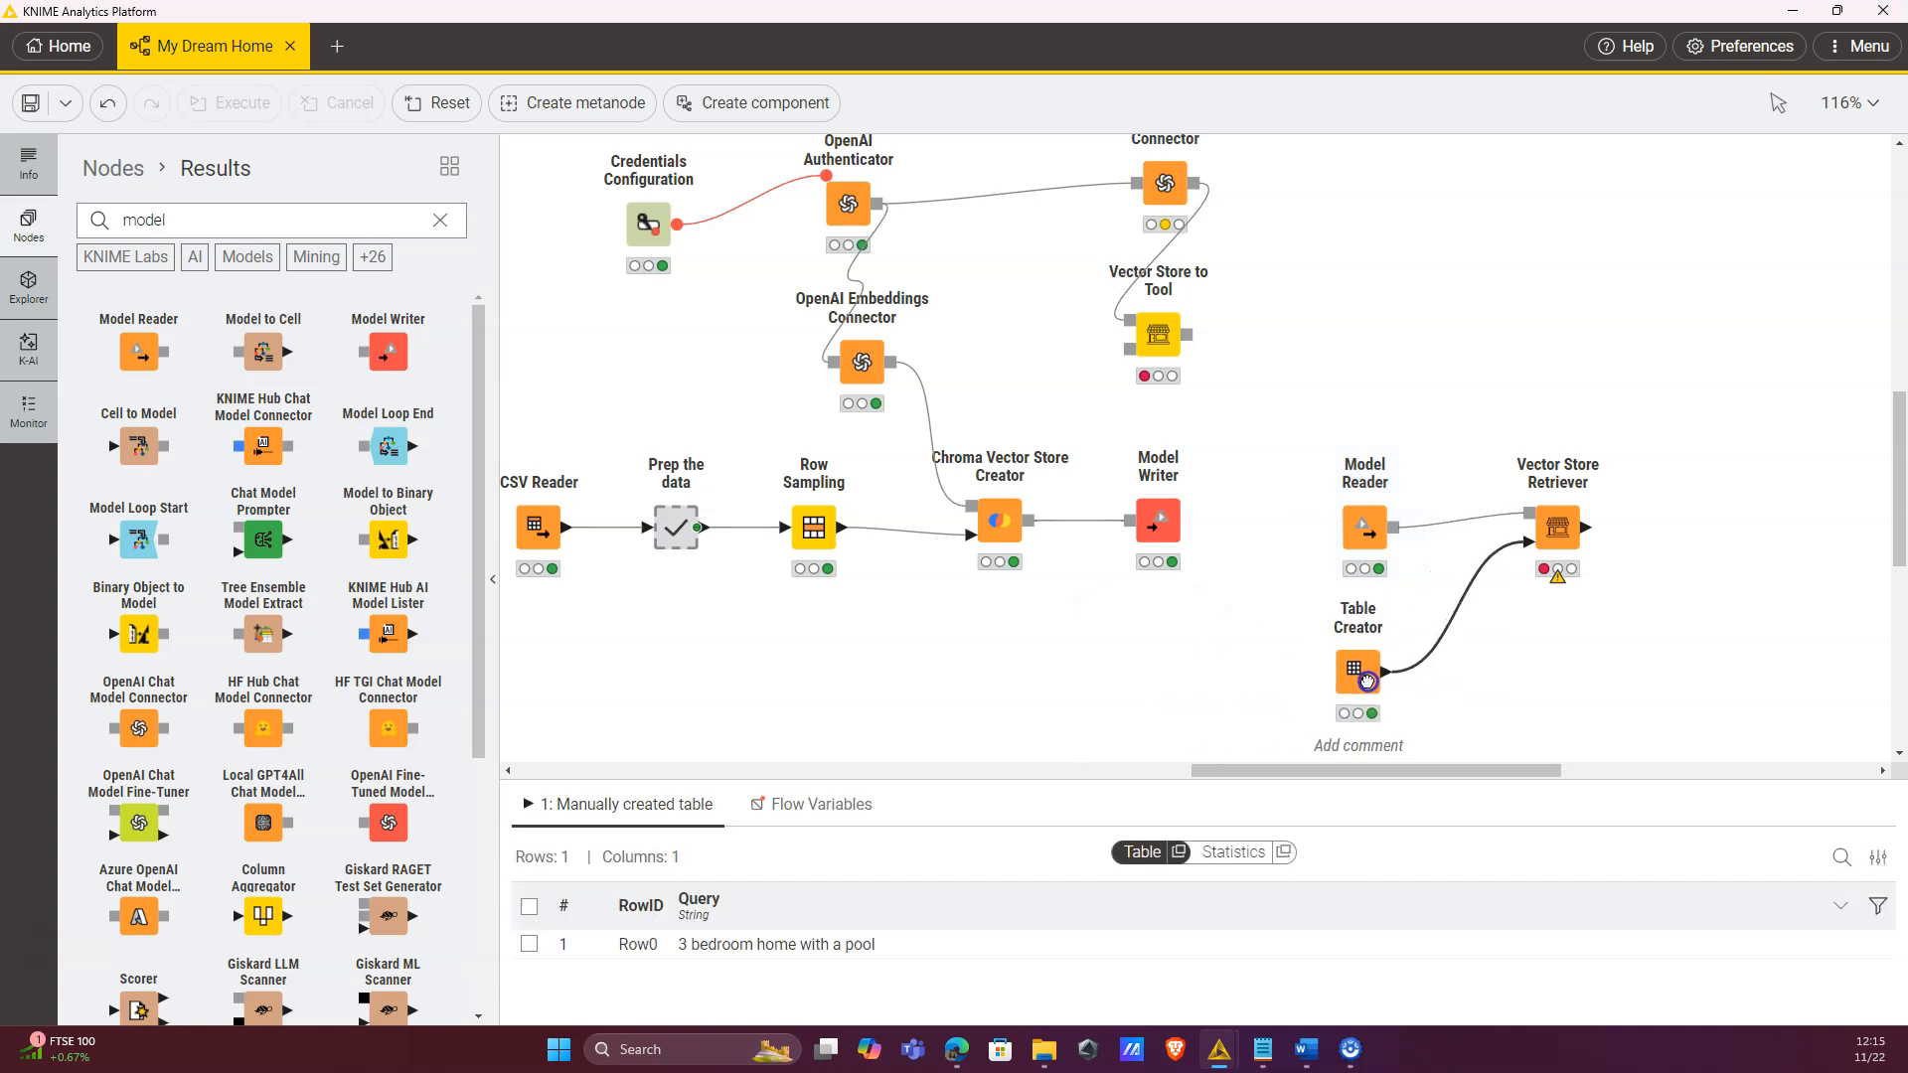
click(1559, 564)
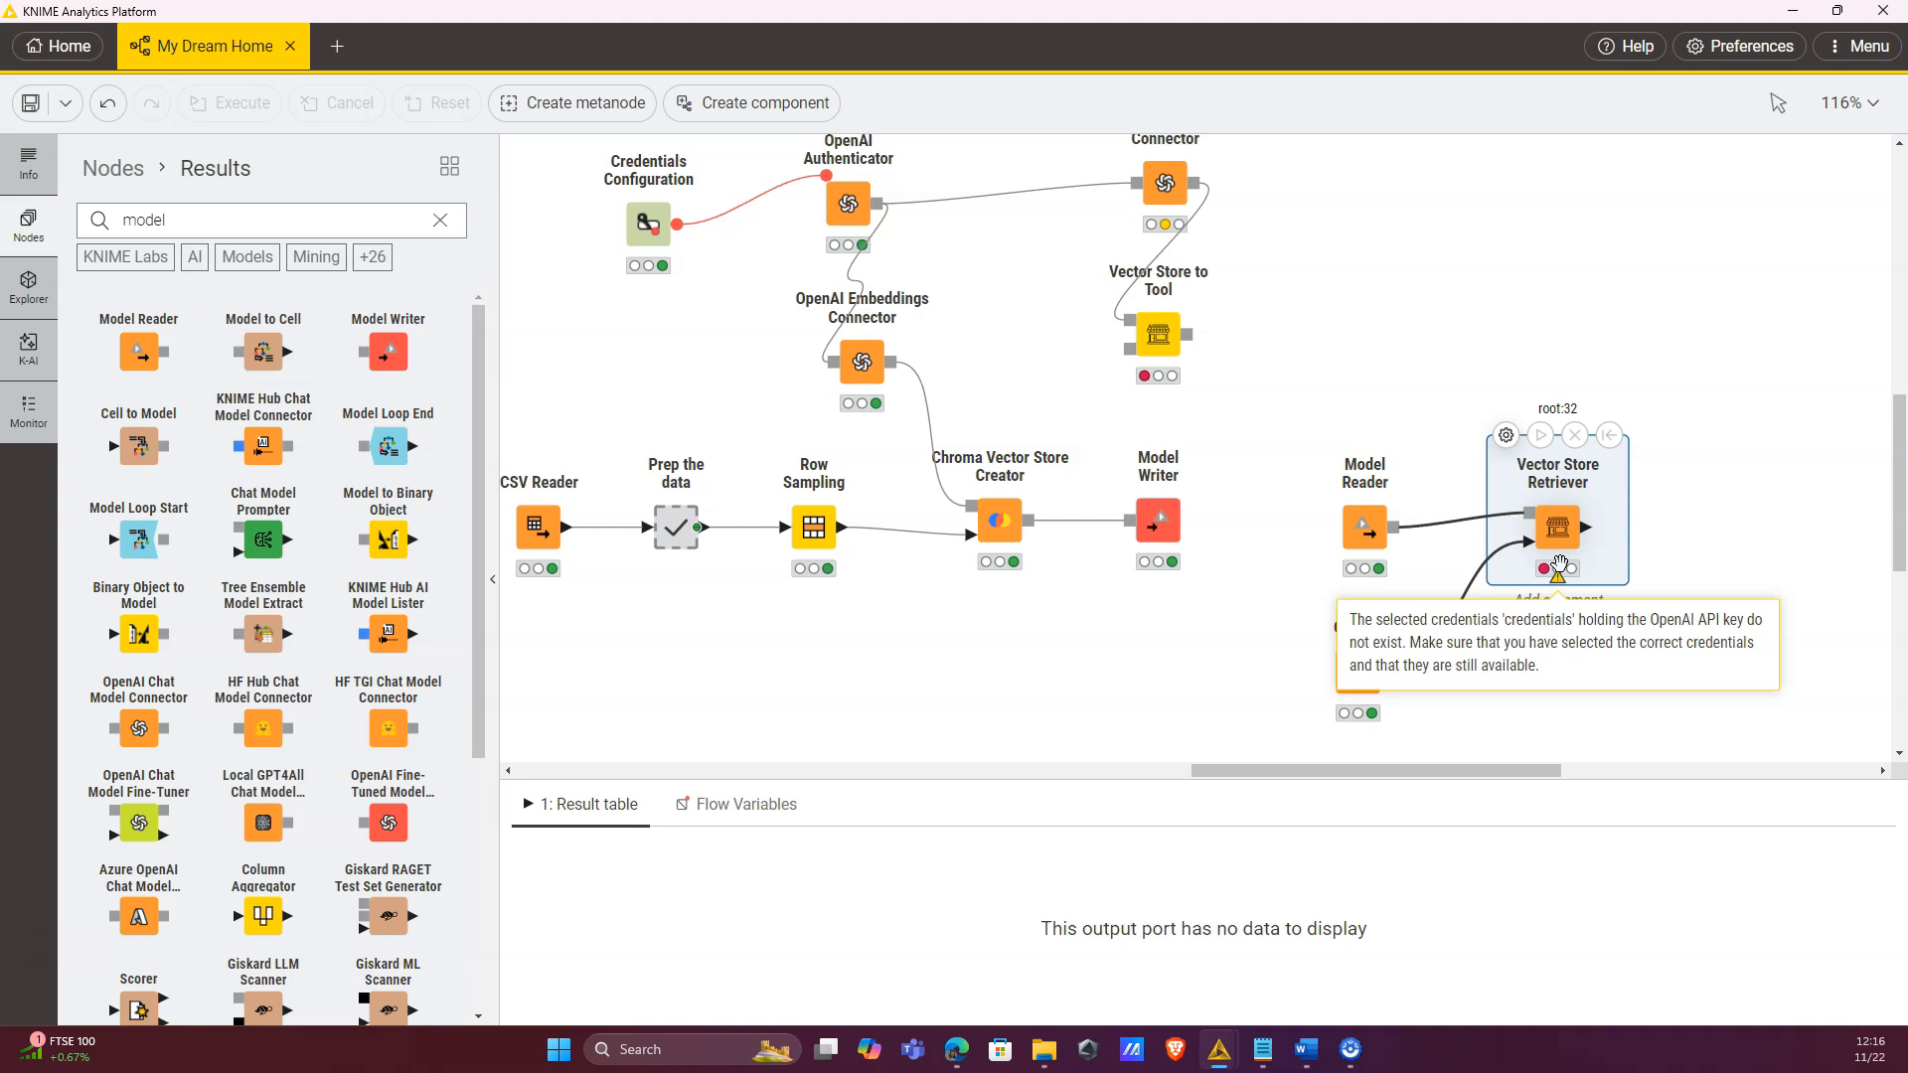
click(1158, 335)
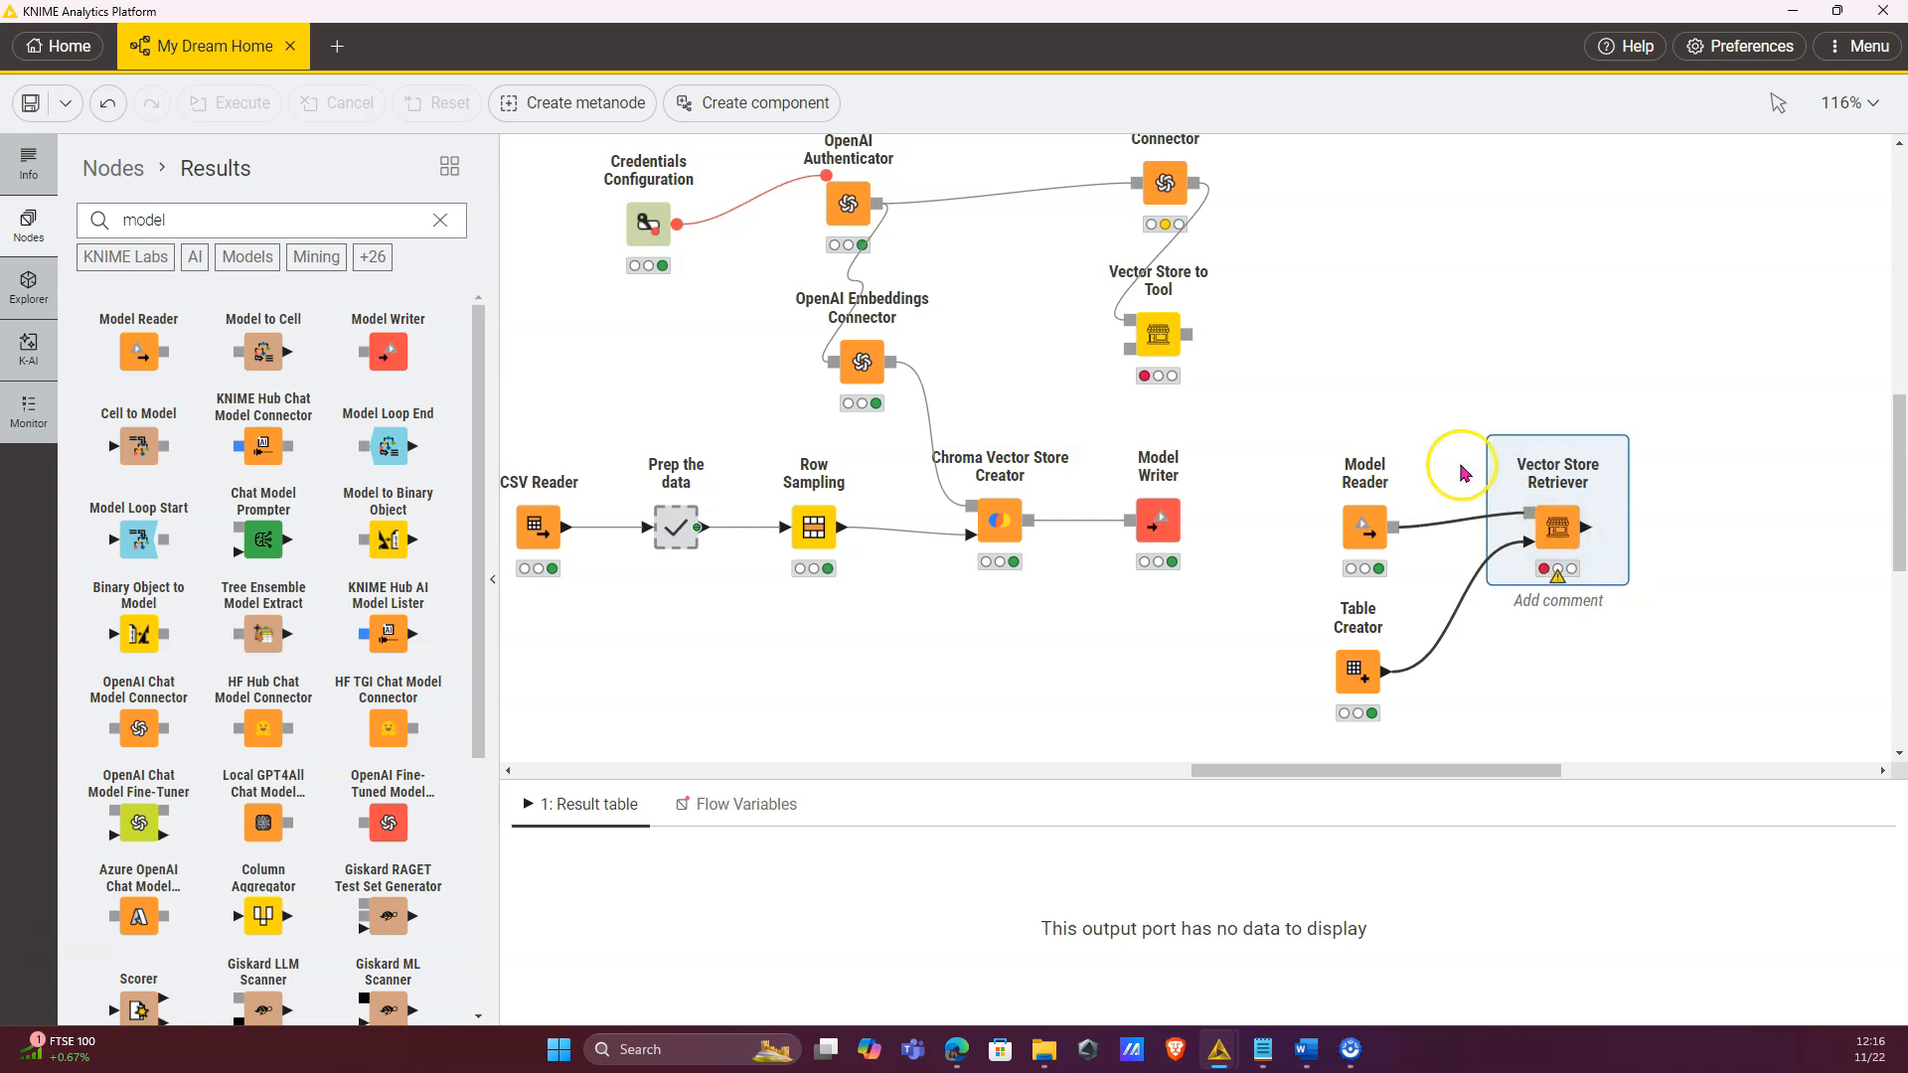
Step: Connect the Credentials Configuration's flow variable output to the Vector Store Retriever and accept the retriever's settings
drag(677, 224, 1536, 499)
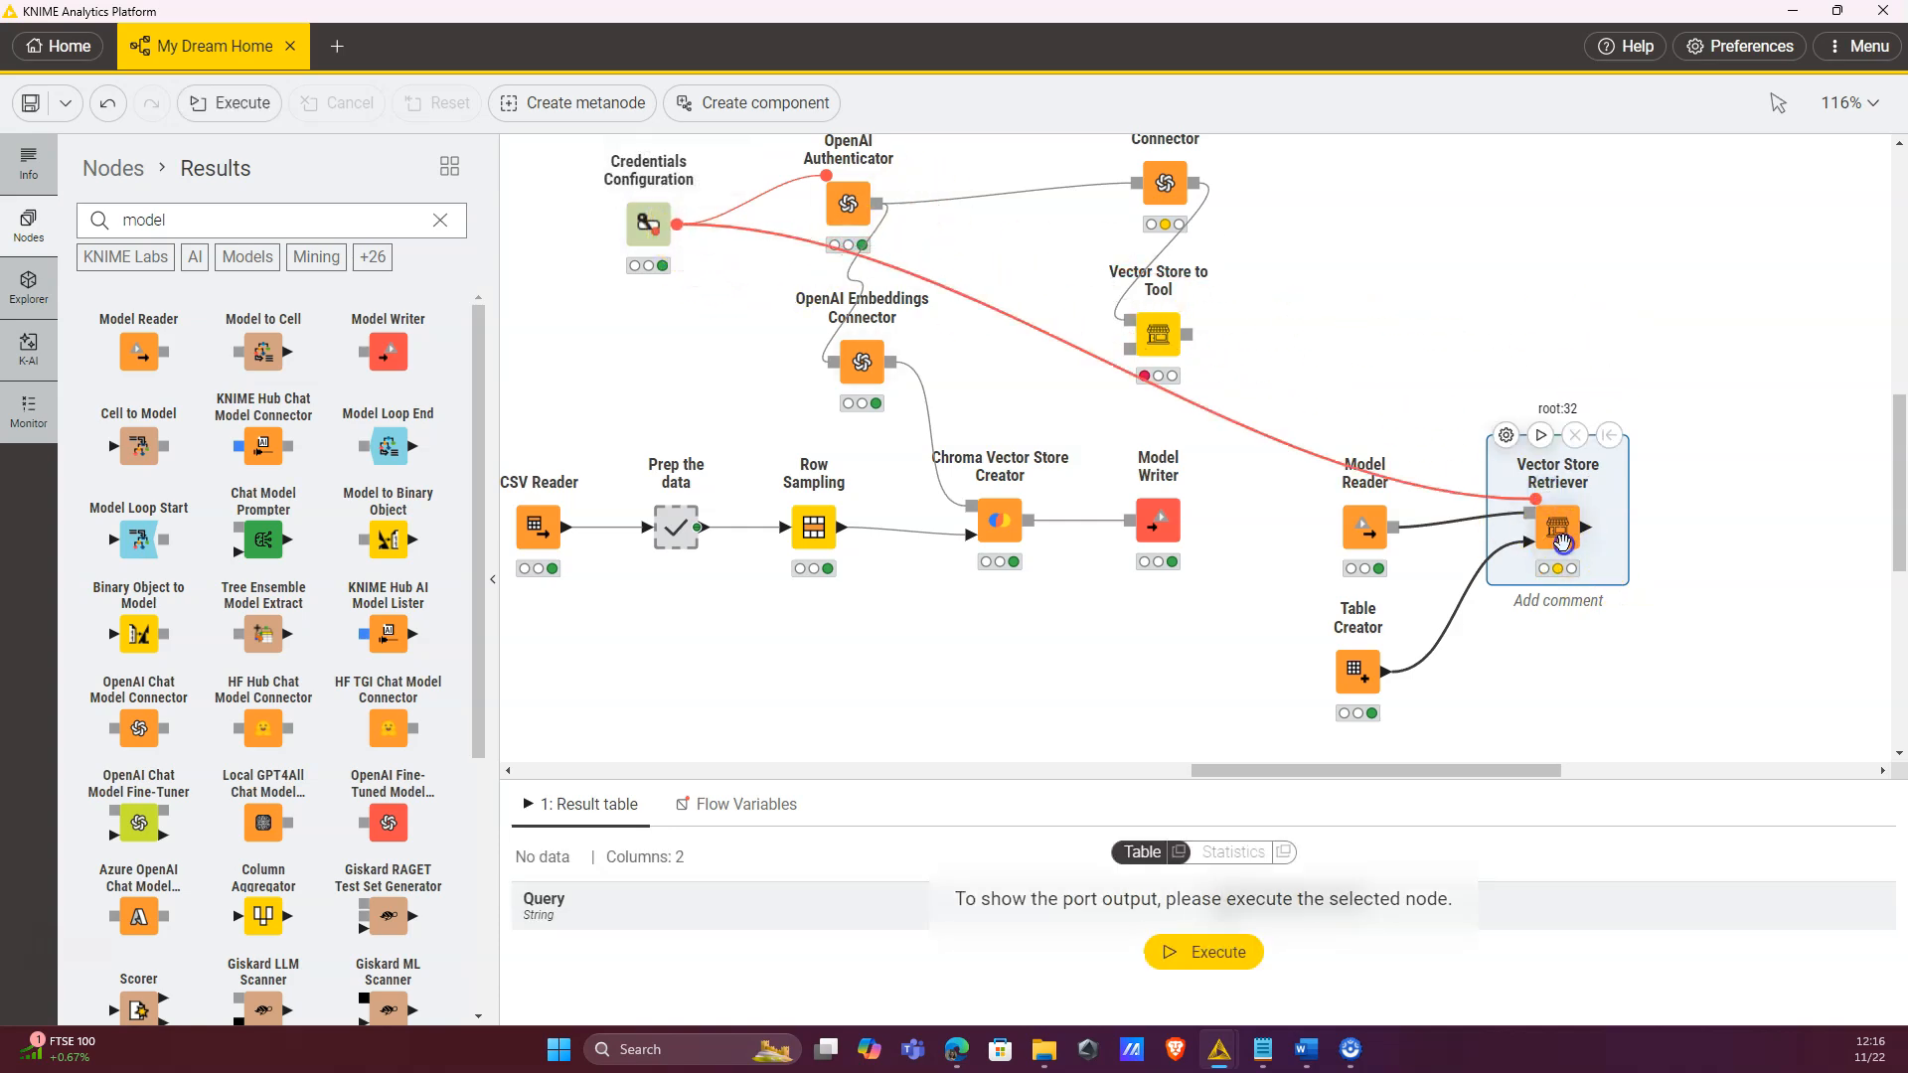
double_click(1518, 467)
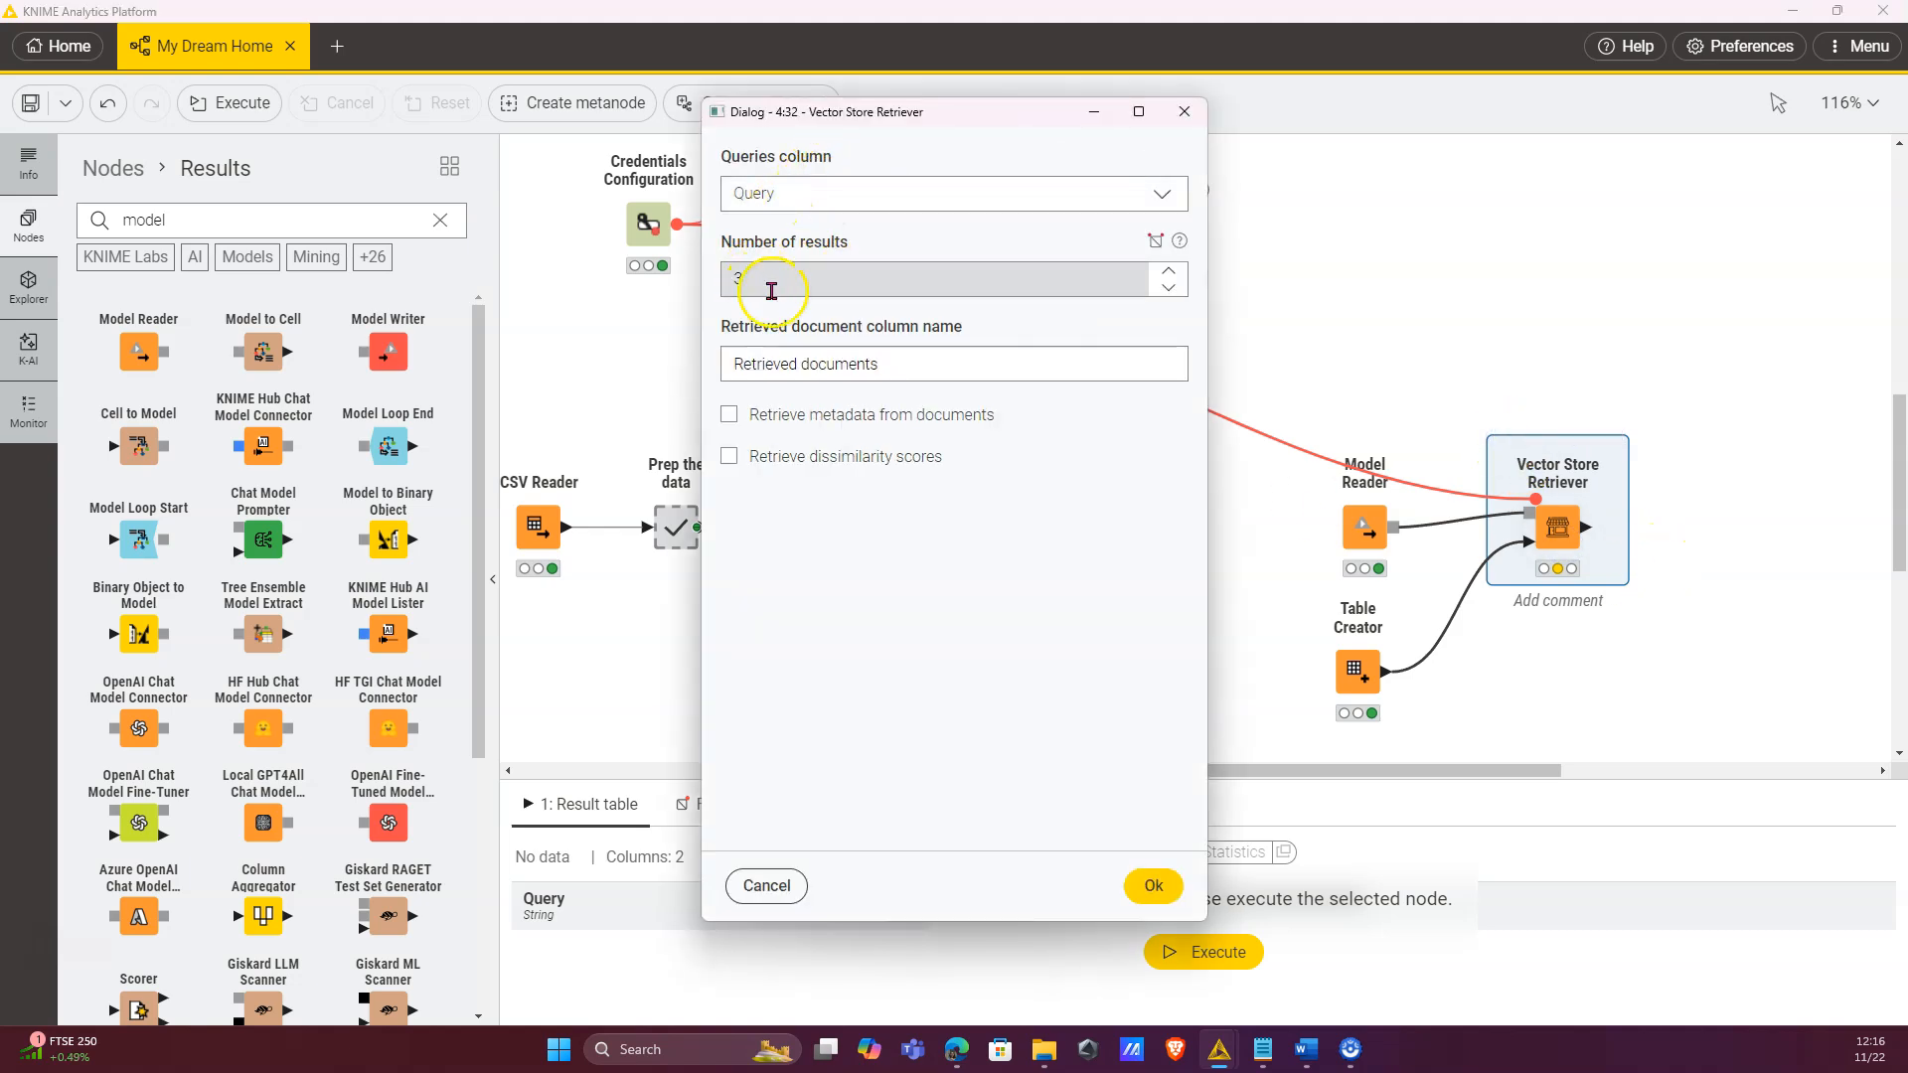
click(1151, 885)
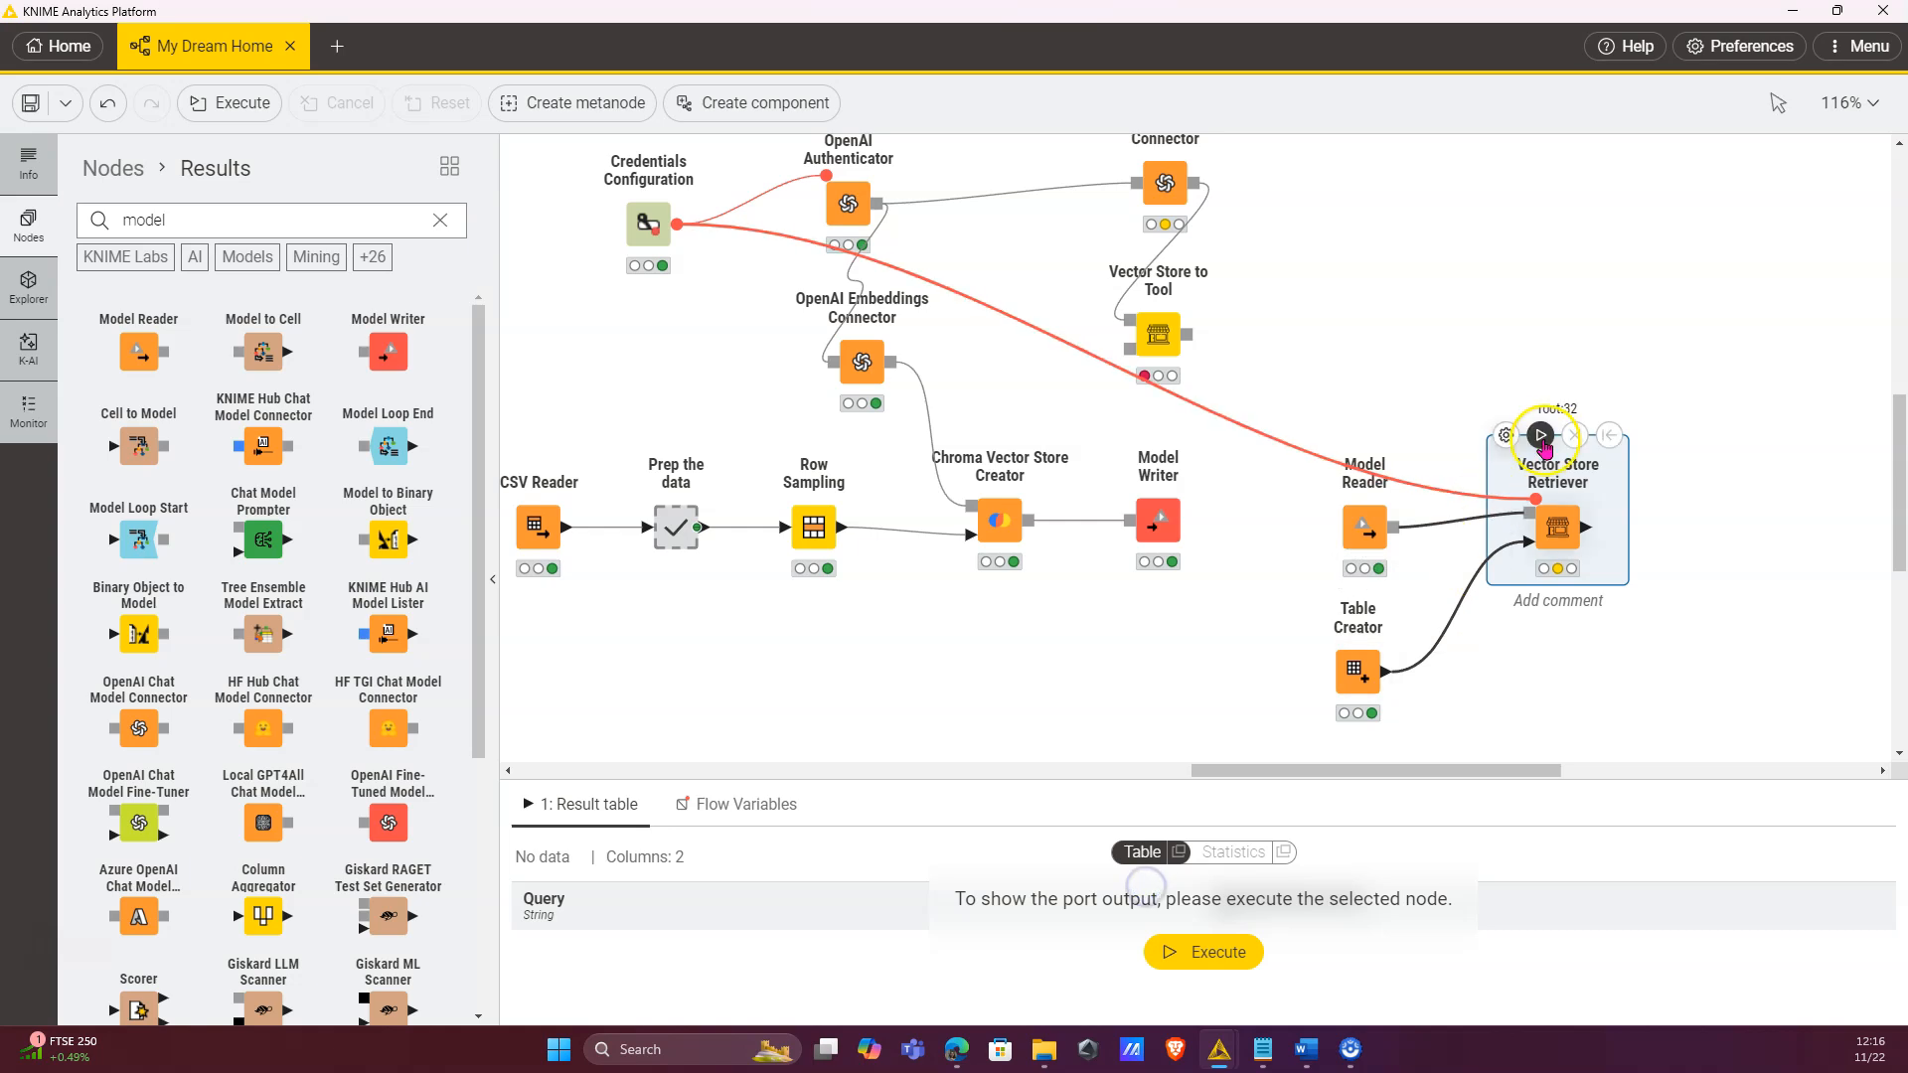
Step: Execute the Vector Store Retriever and add an Ungroup node after it in the same row
click(1541, 437)
click(440, 220)
text(ungro)
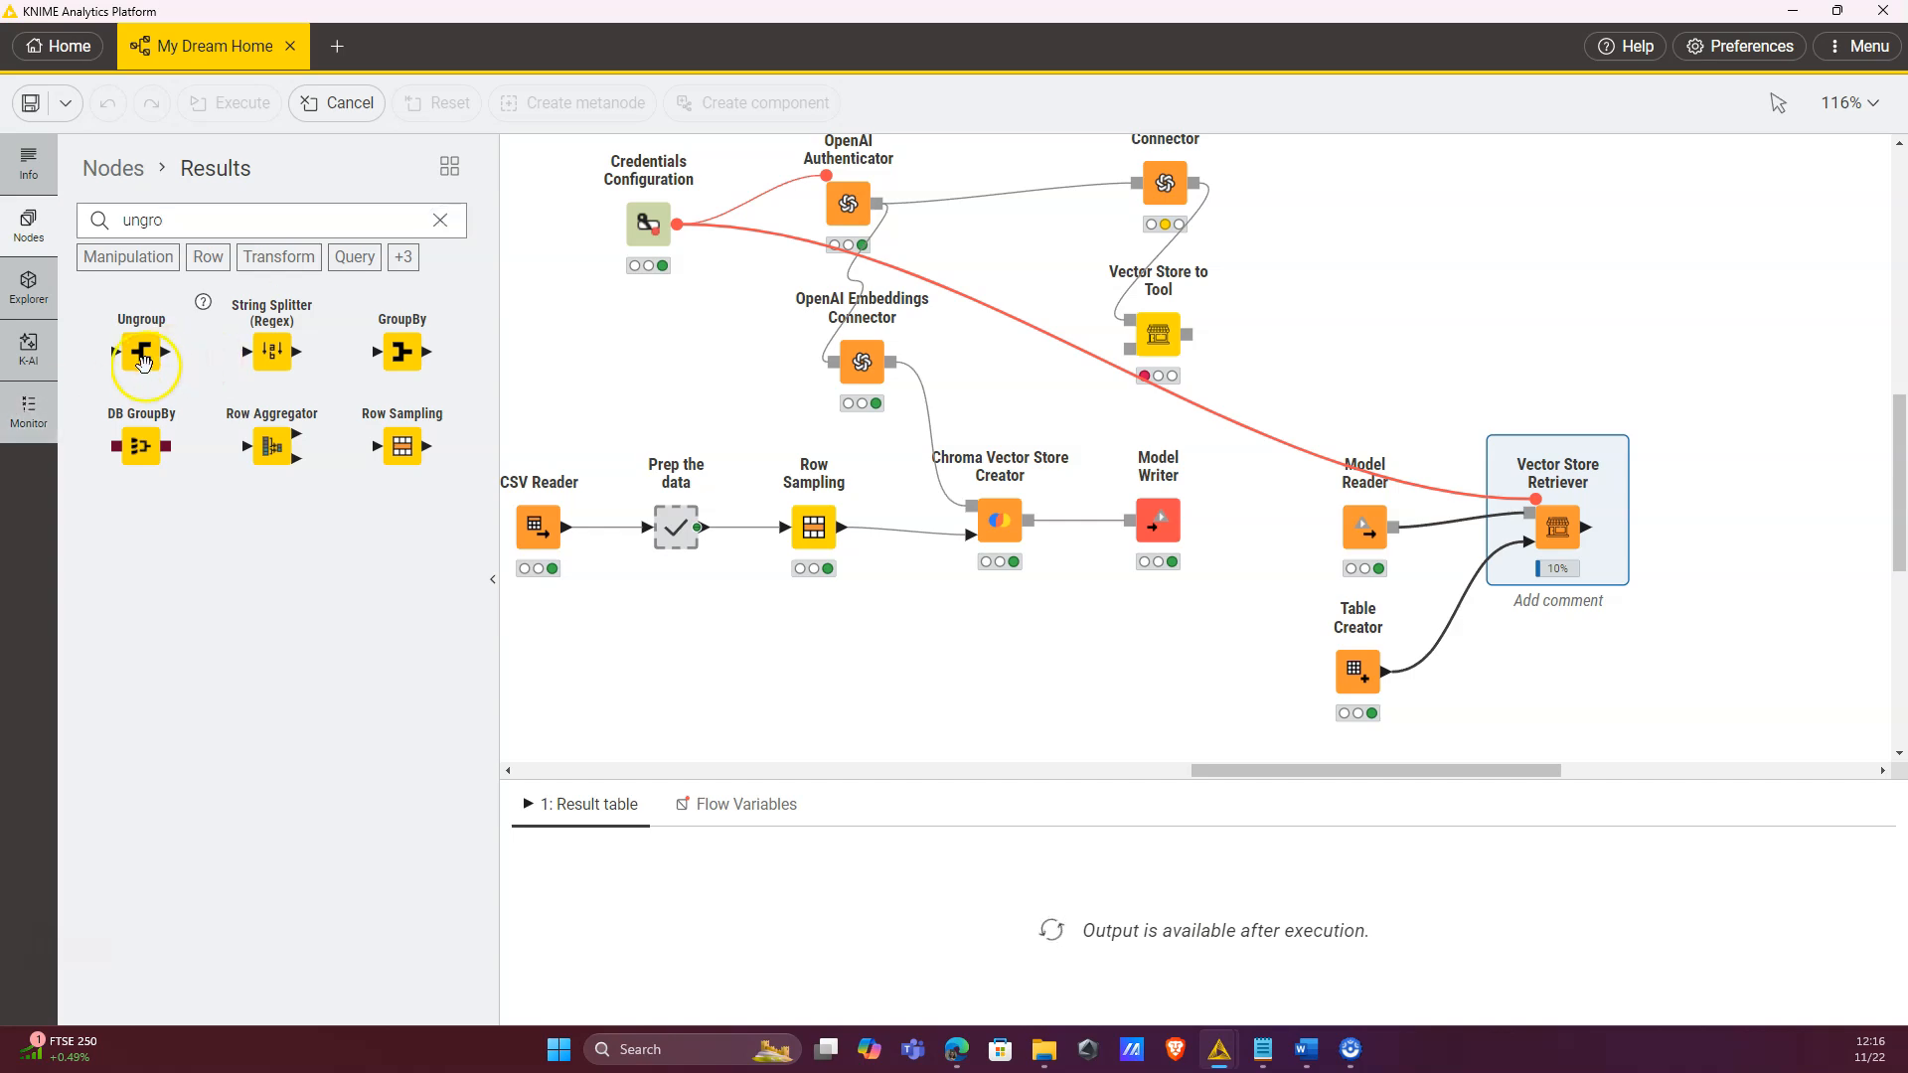
drag(141, 352, 1719, 502)
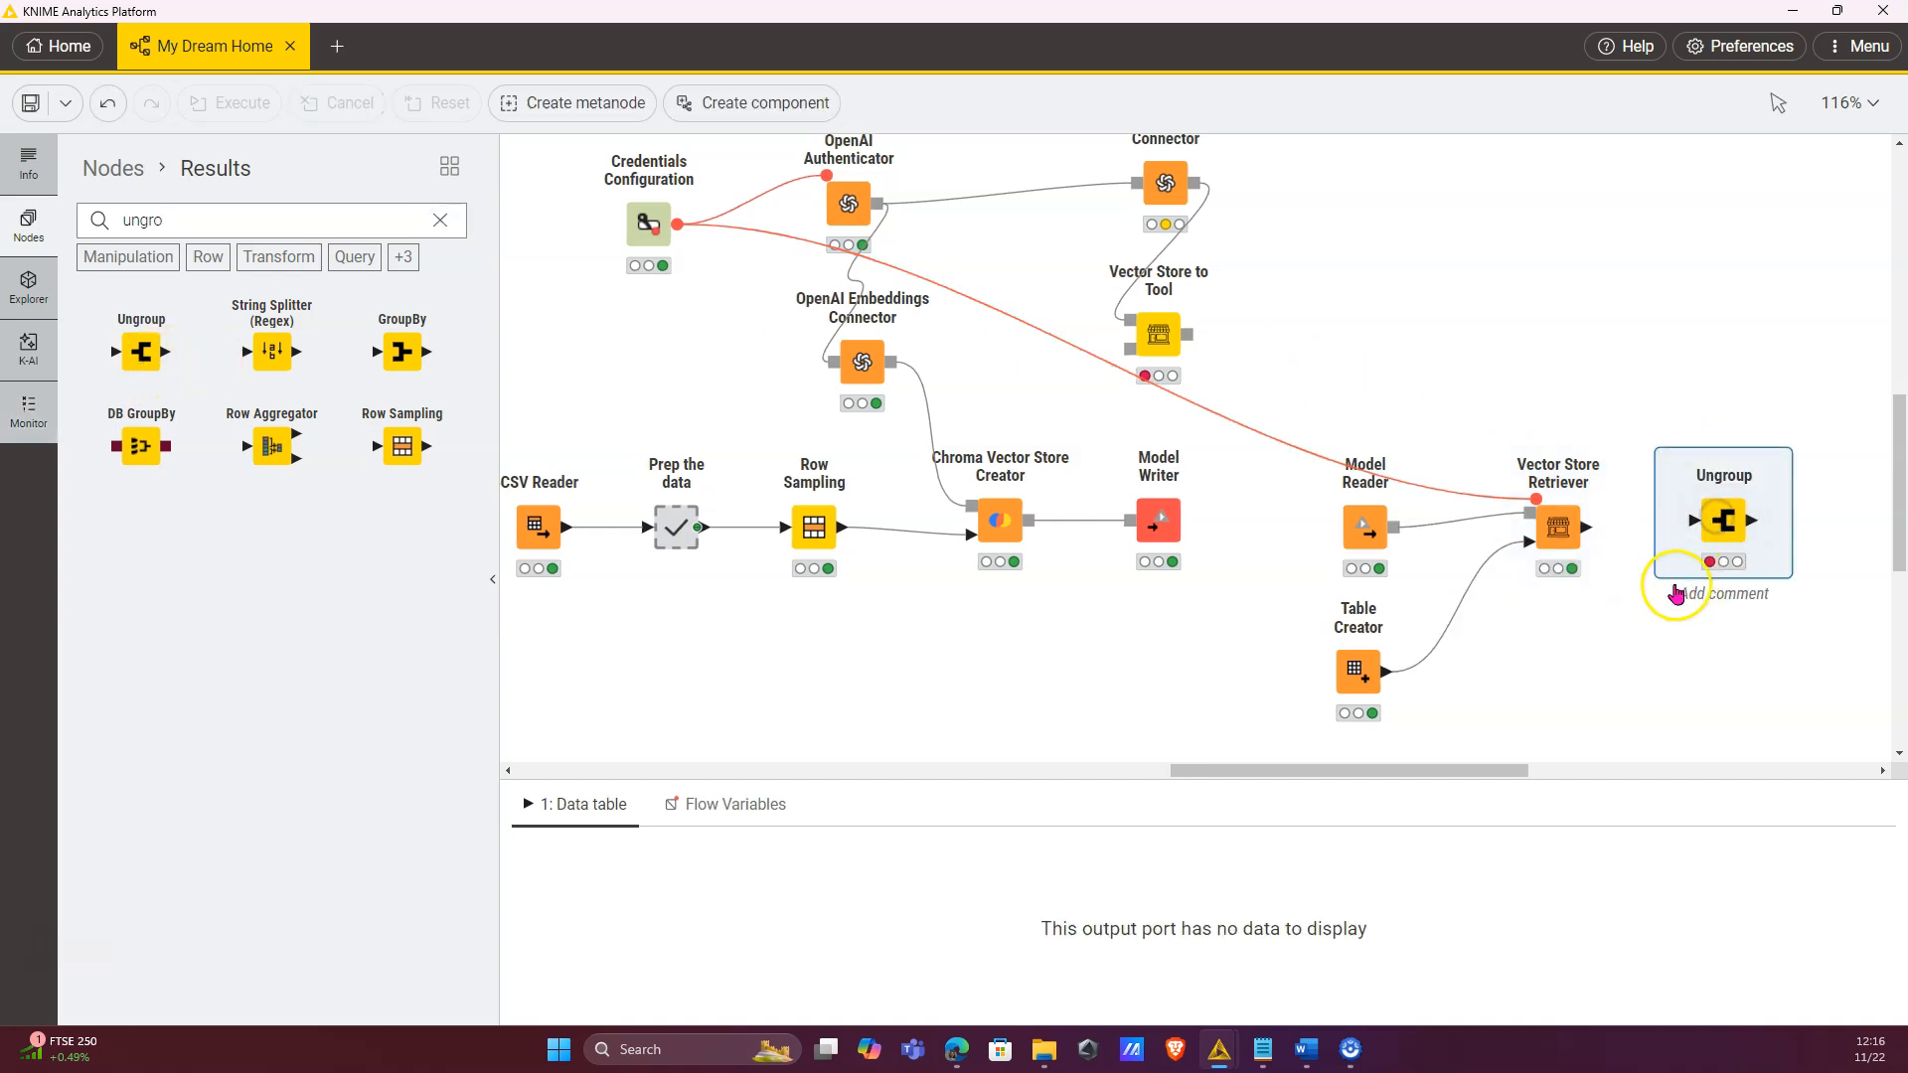
Step: Connect the Vector Store Retriever's output to the Ungroup node, execute it, and display its output table
drag(1586, 527, 1693, 519)
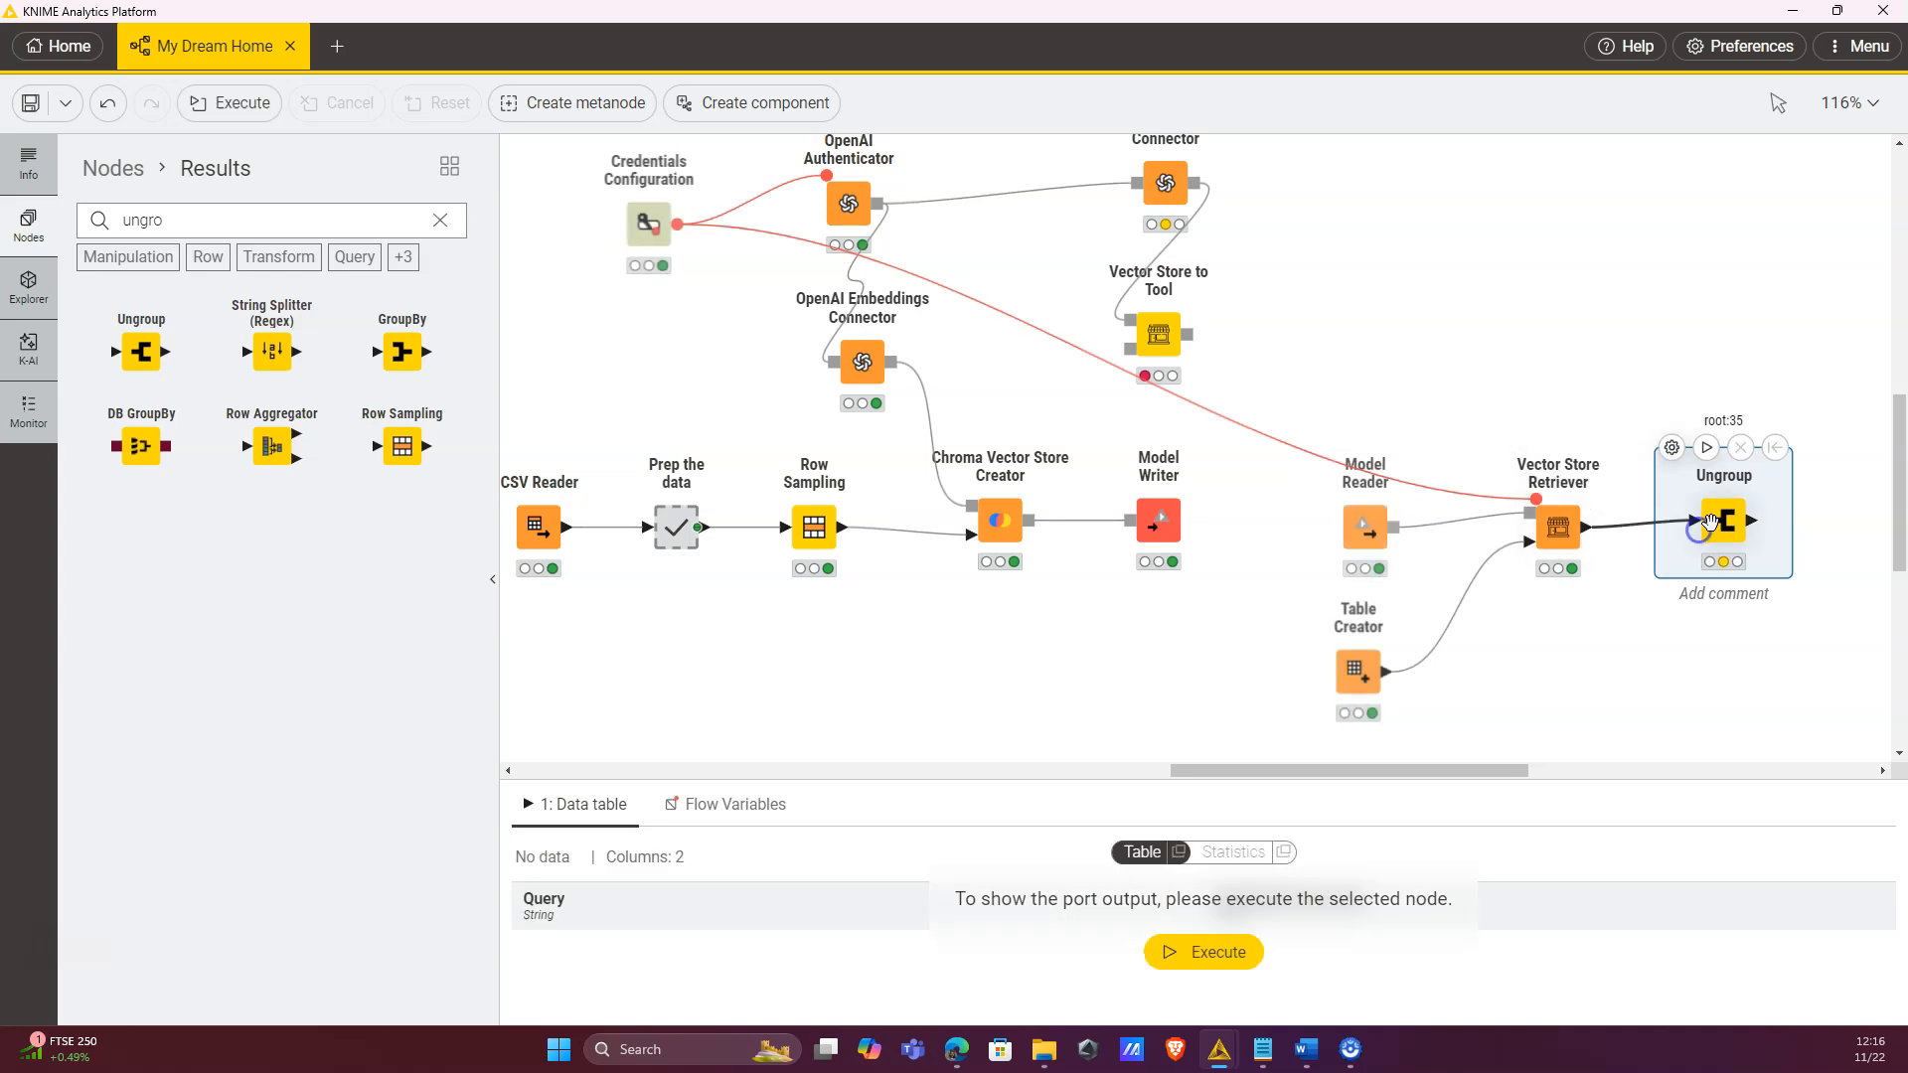
click(1706, 444)
click(1558, 529)
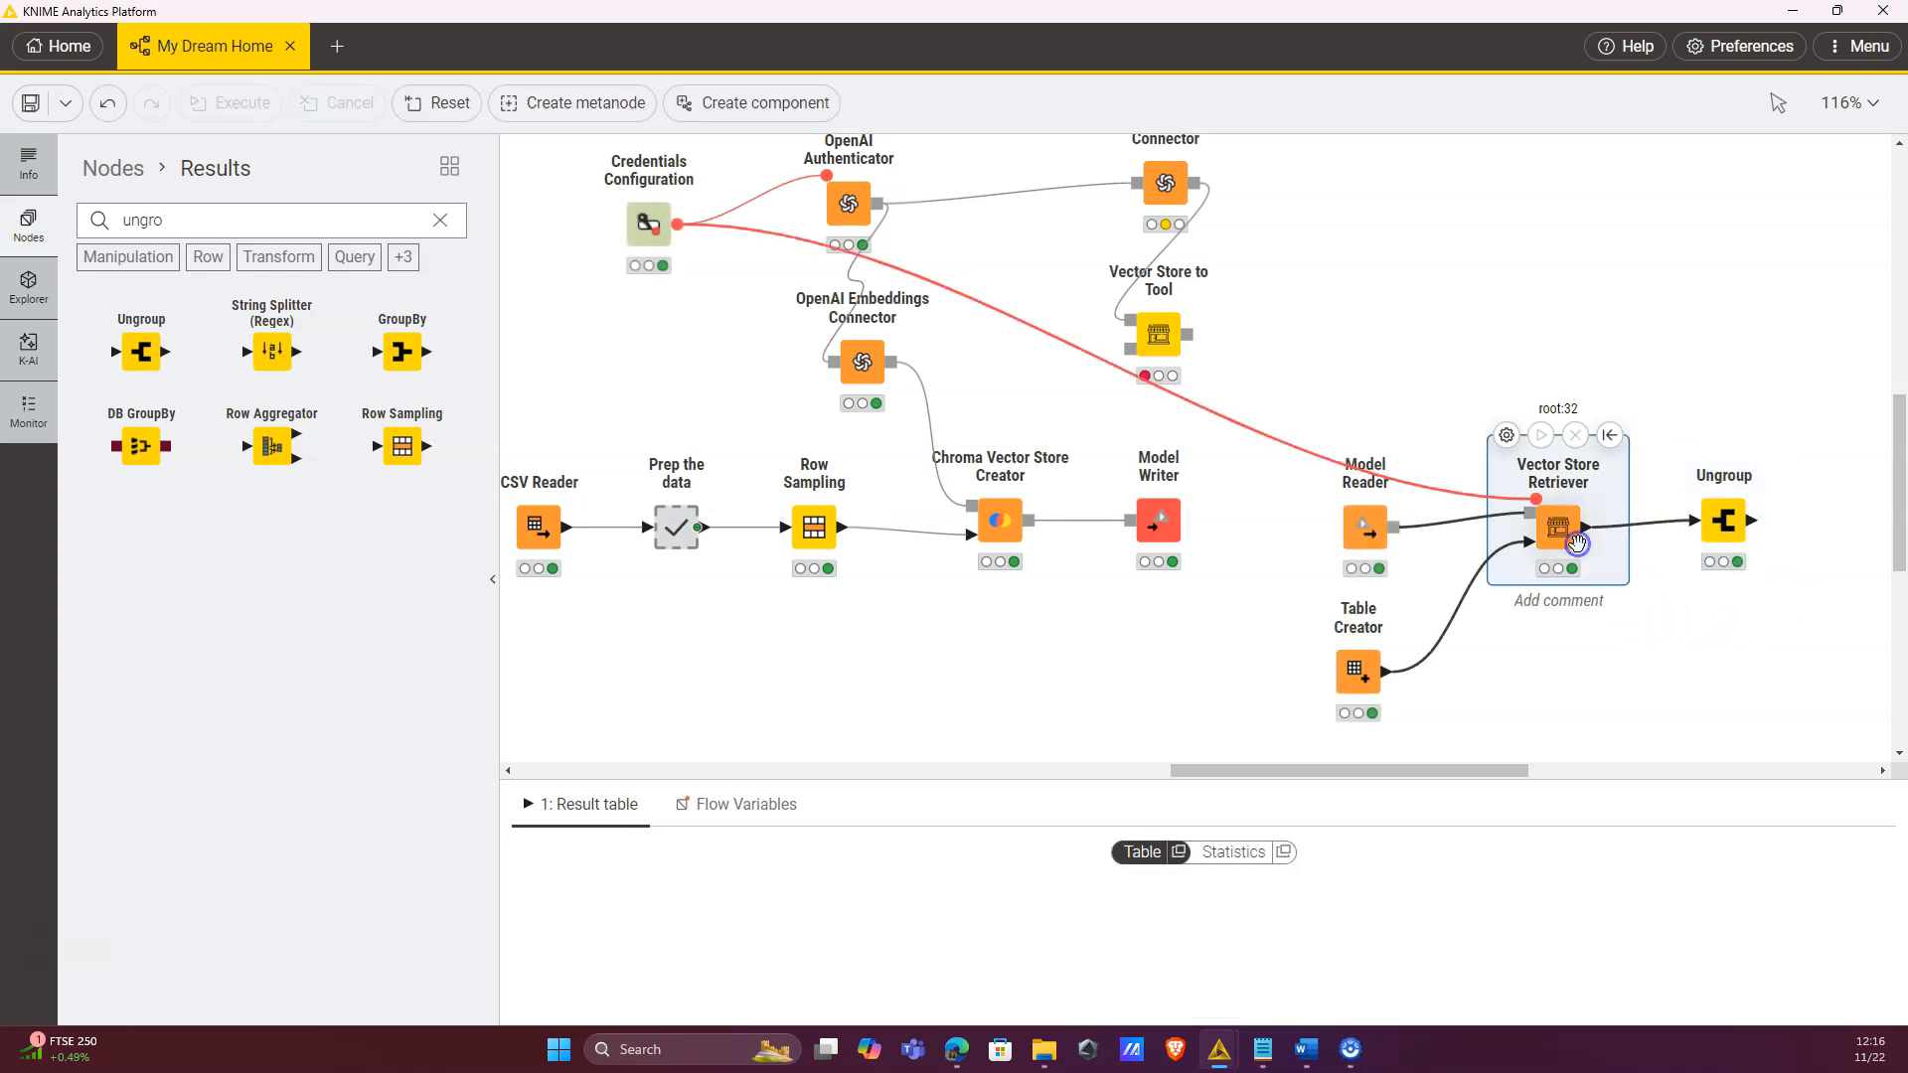
click(1727, 527)
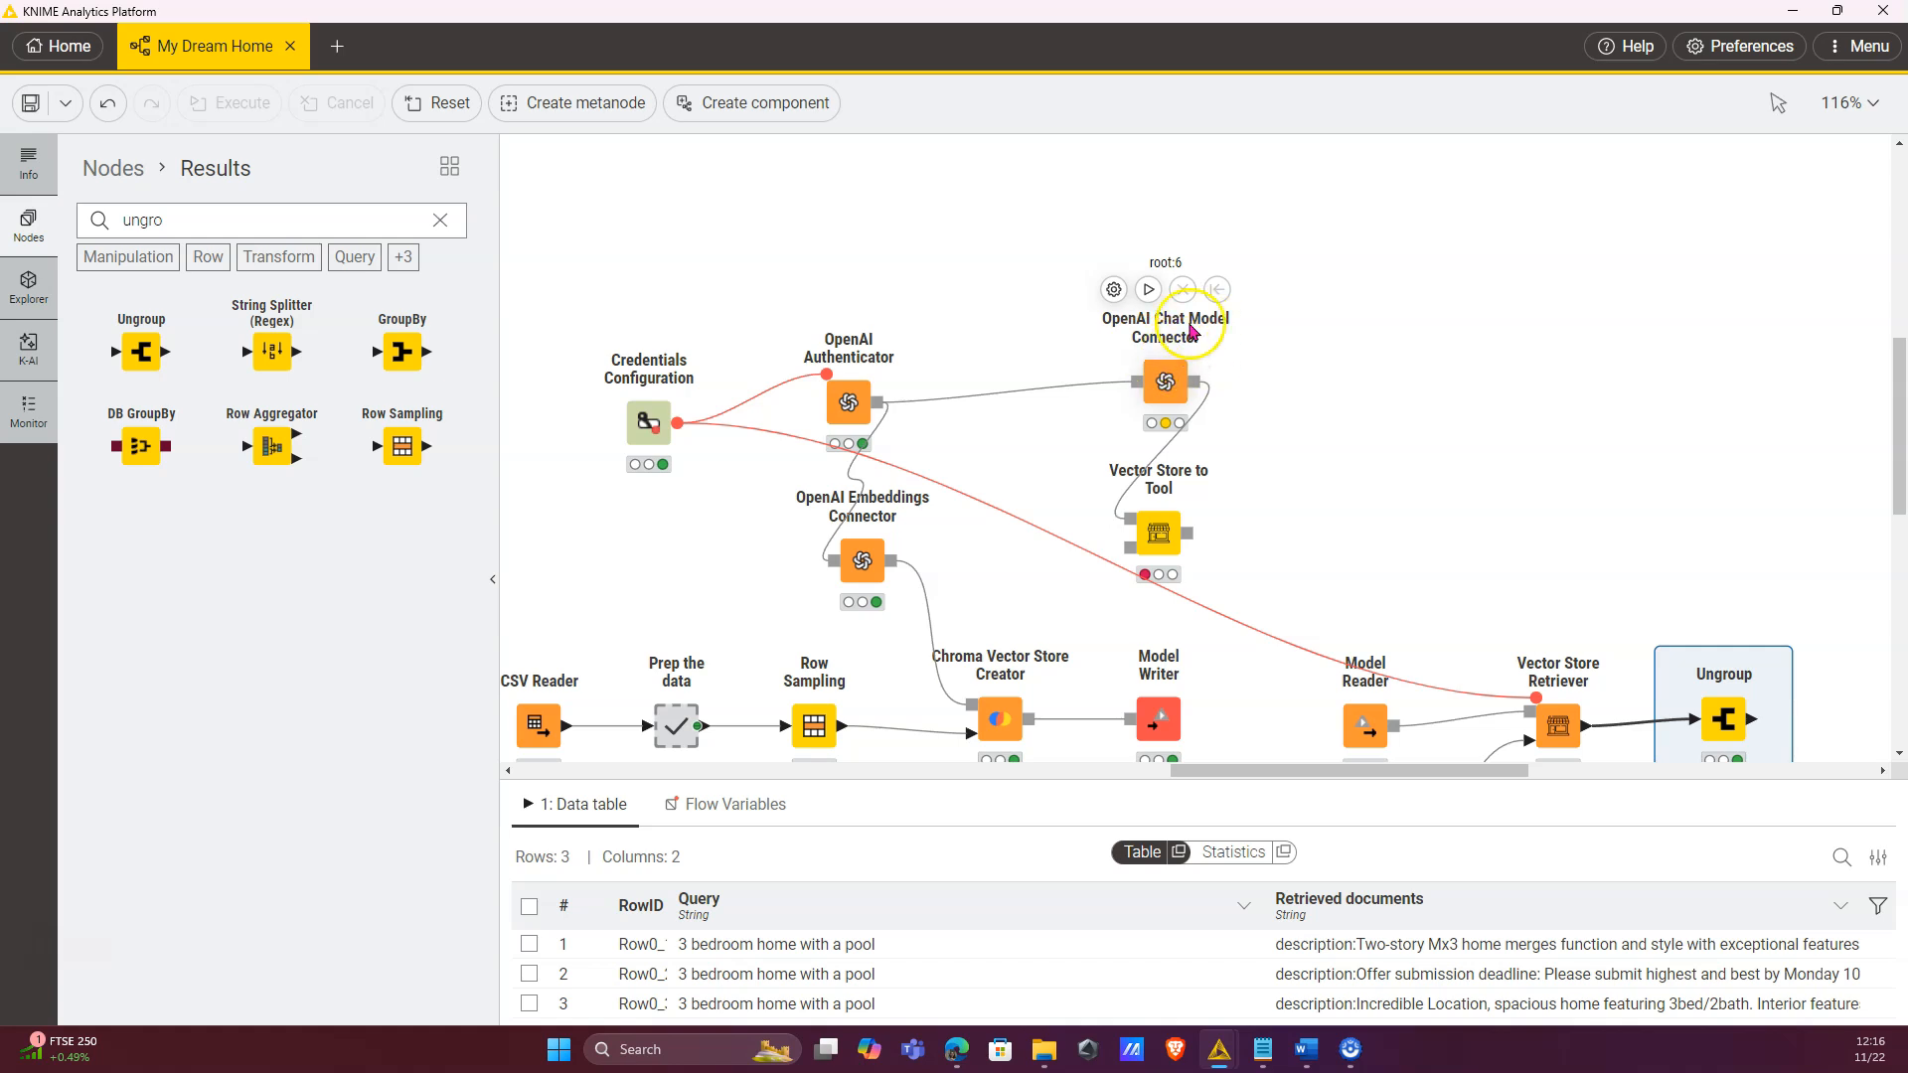
Step: Connect the Model Reader's output to the Vector Store to Tool node and execute that node
scroll(1206, 413, down, 2)
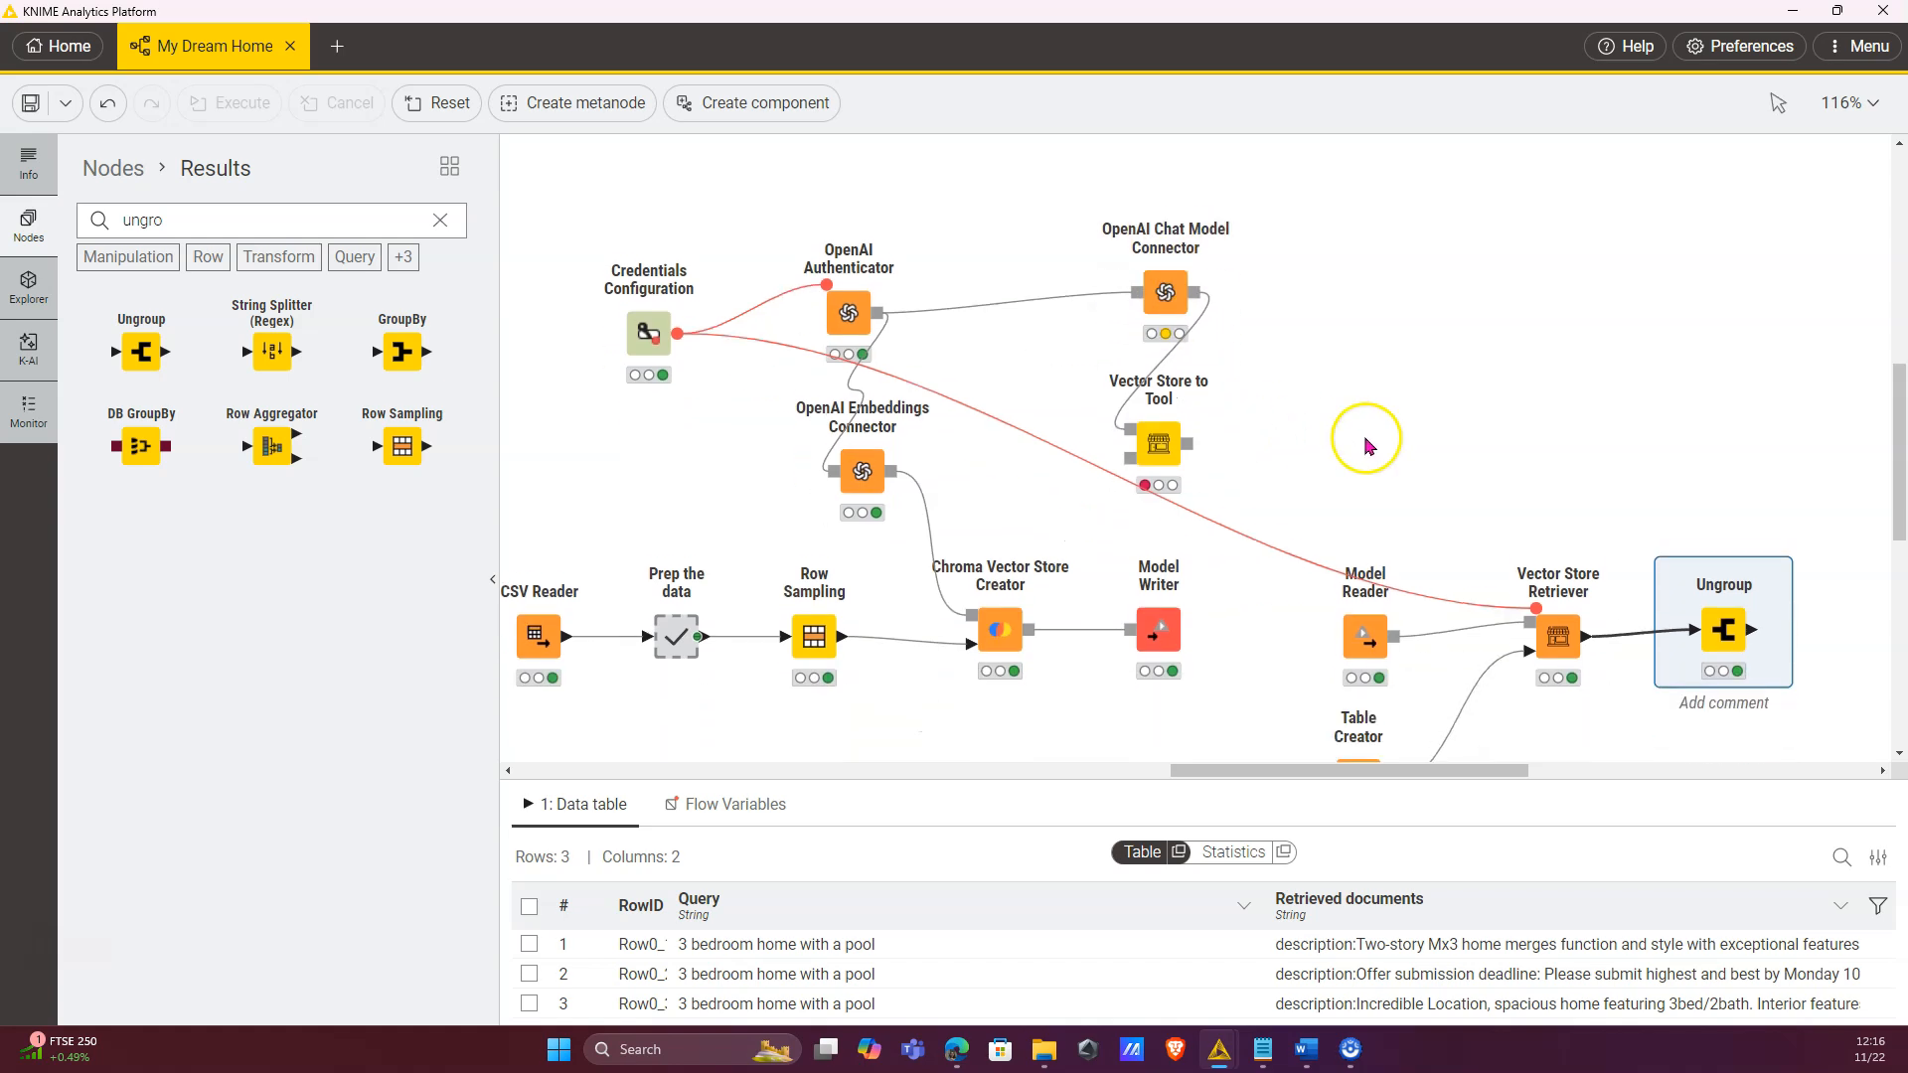
scroll(1391, 596, down, 2)
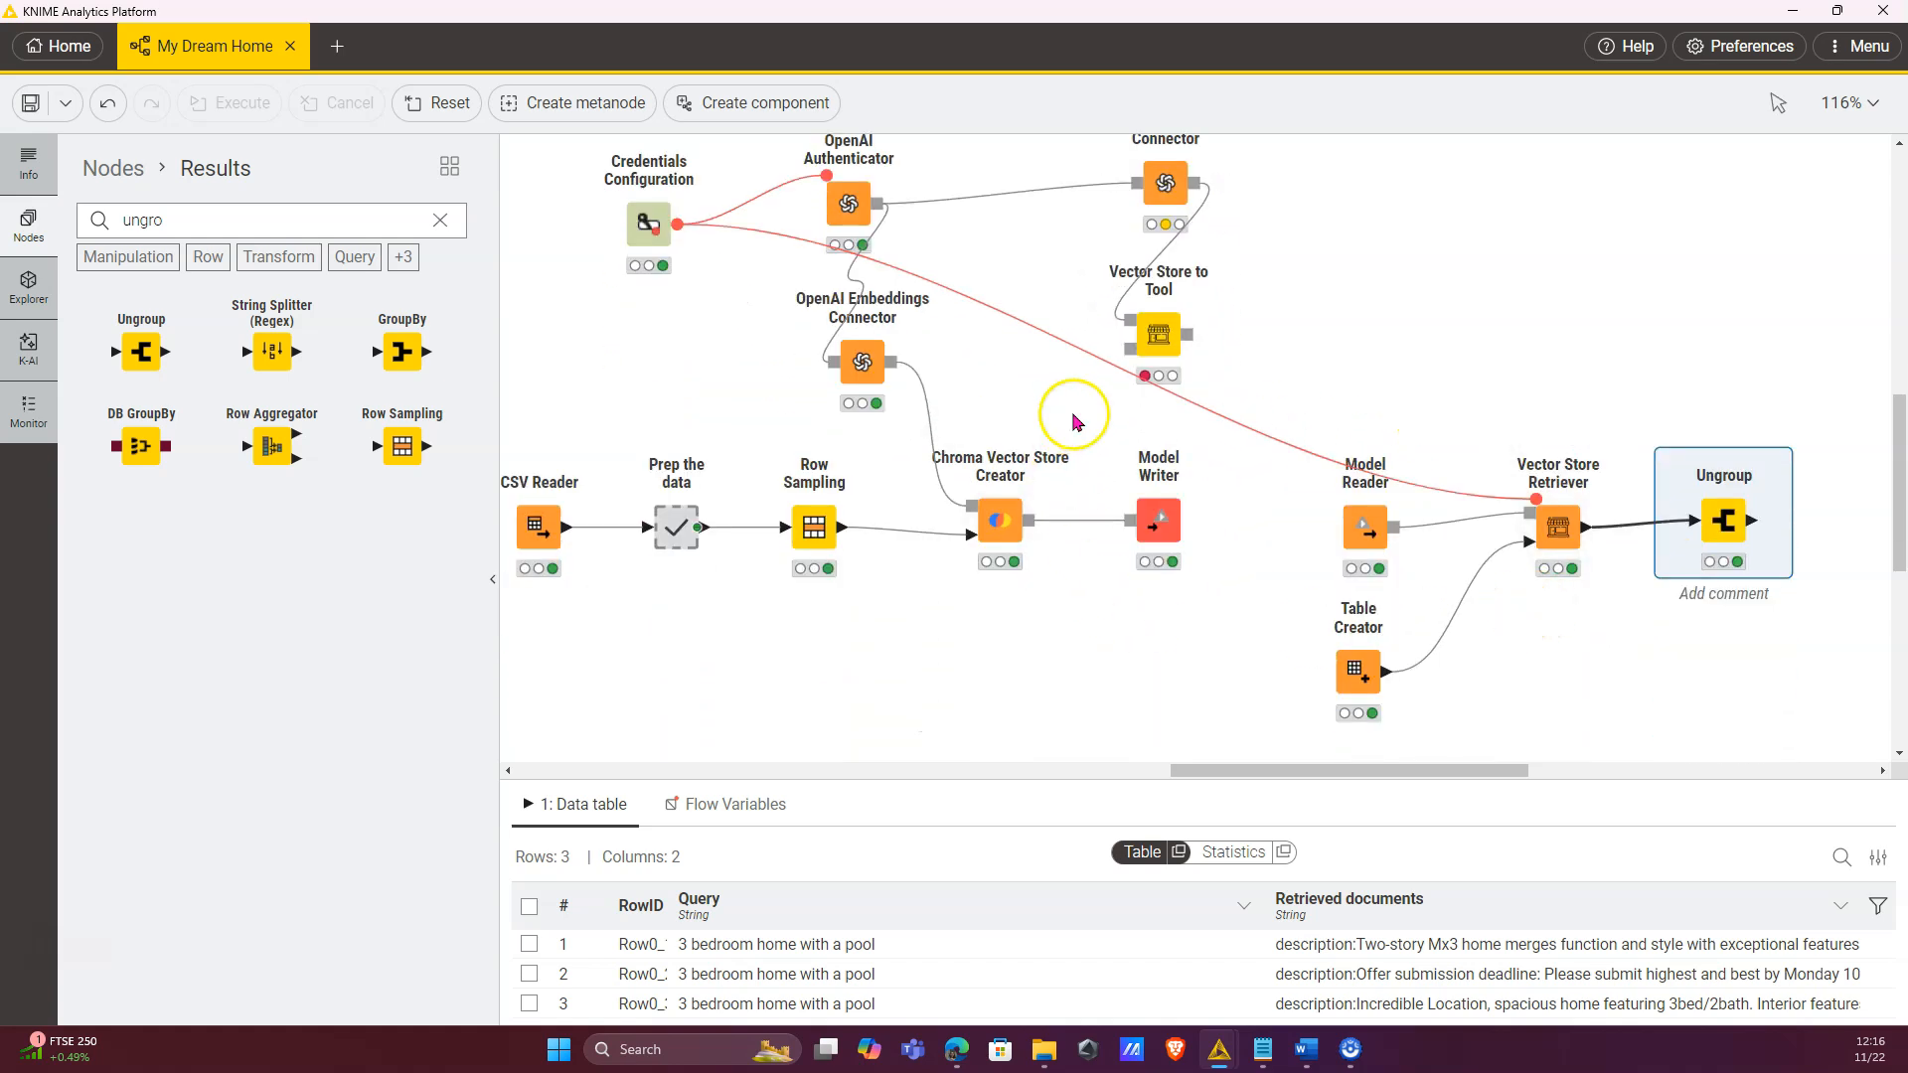
drag(1395, 528, 1198, 330)
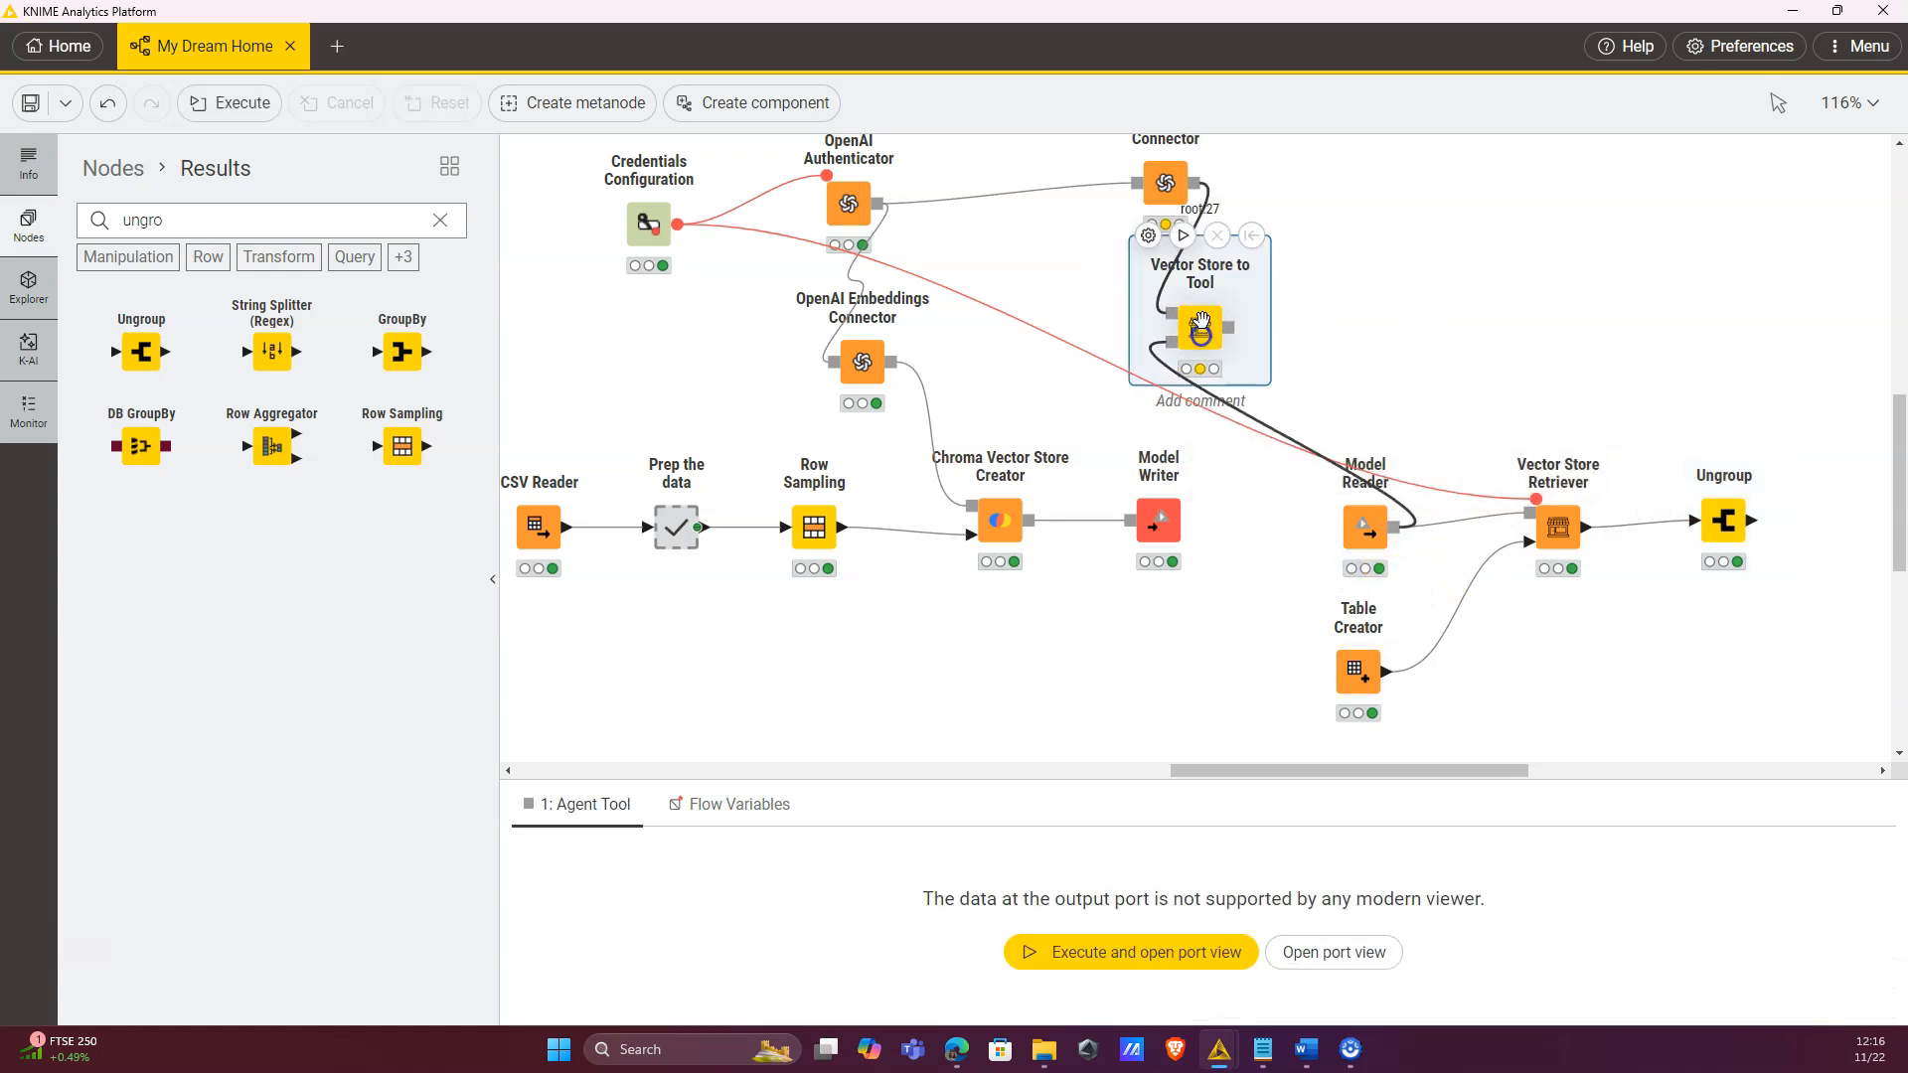
key(F7)
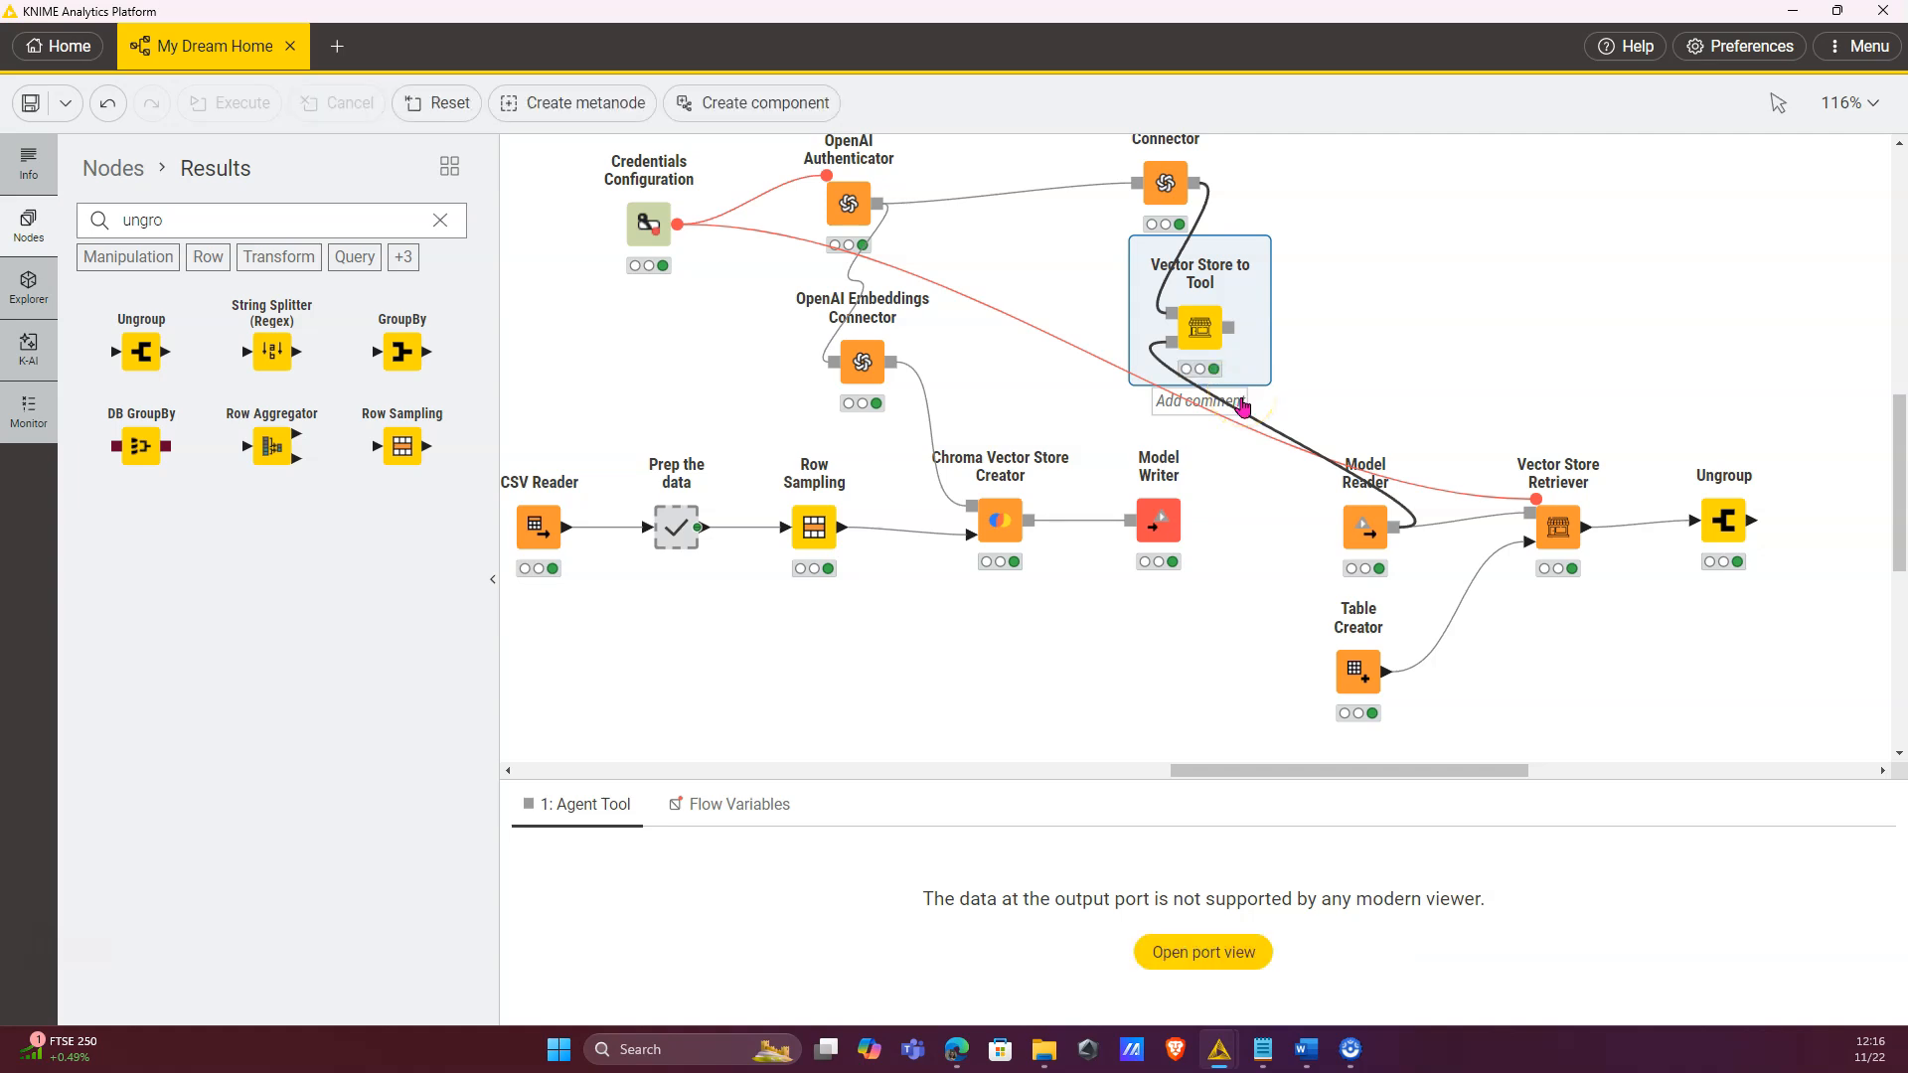
click(1206, 335)
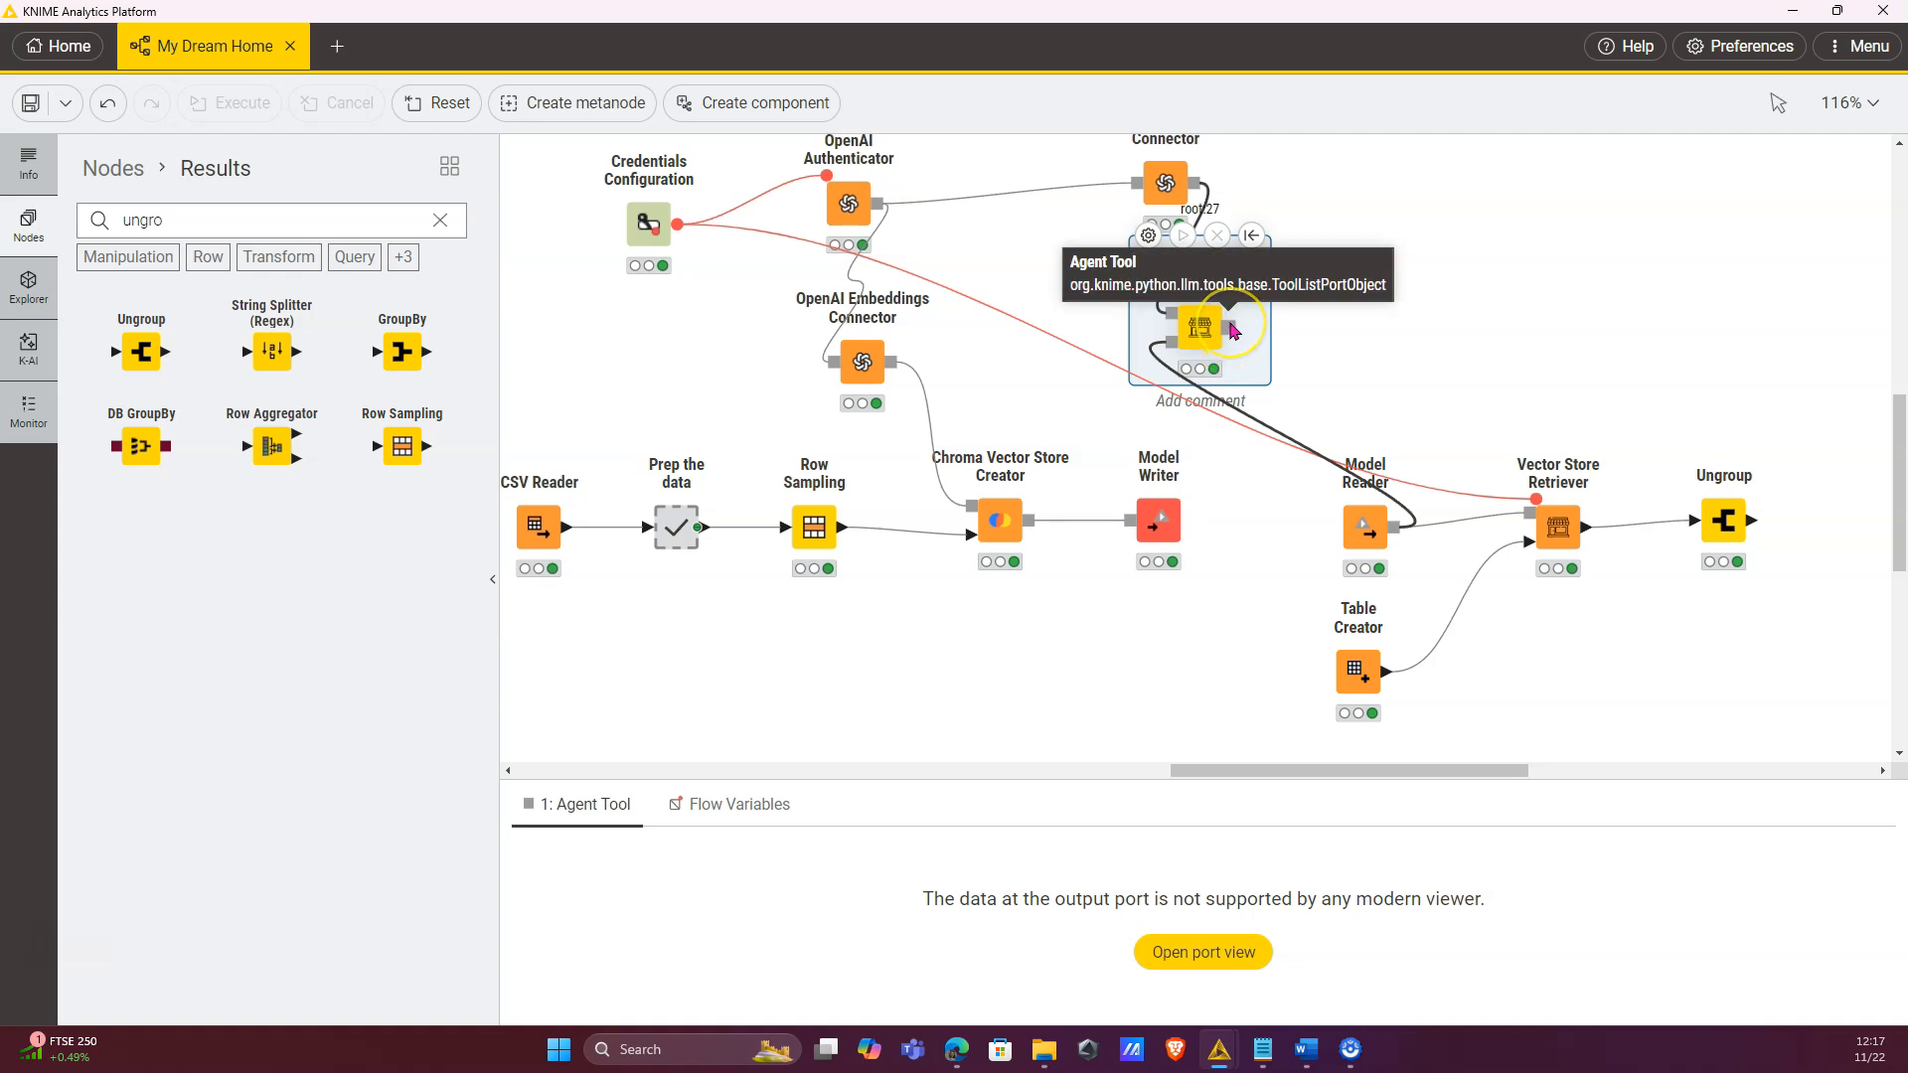
click(1254, 318)
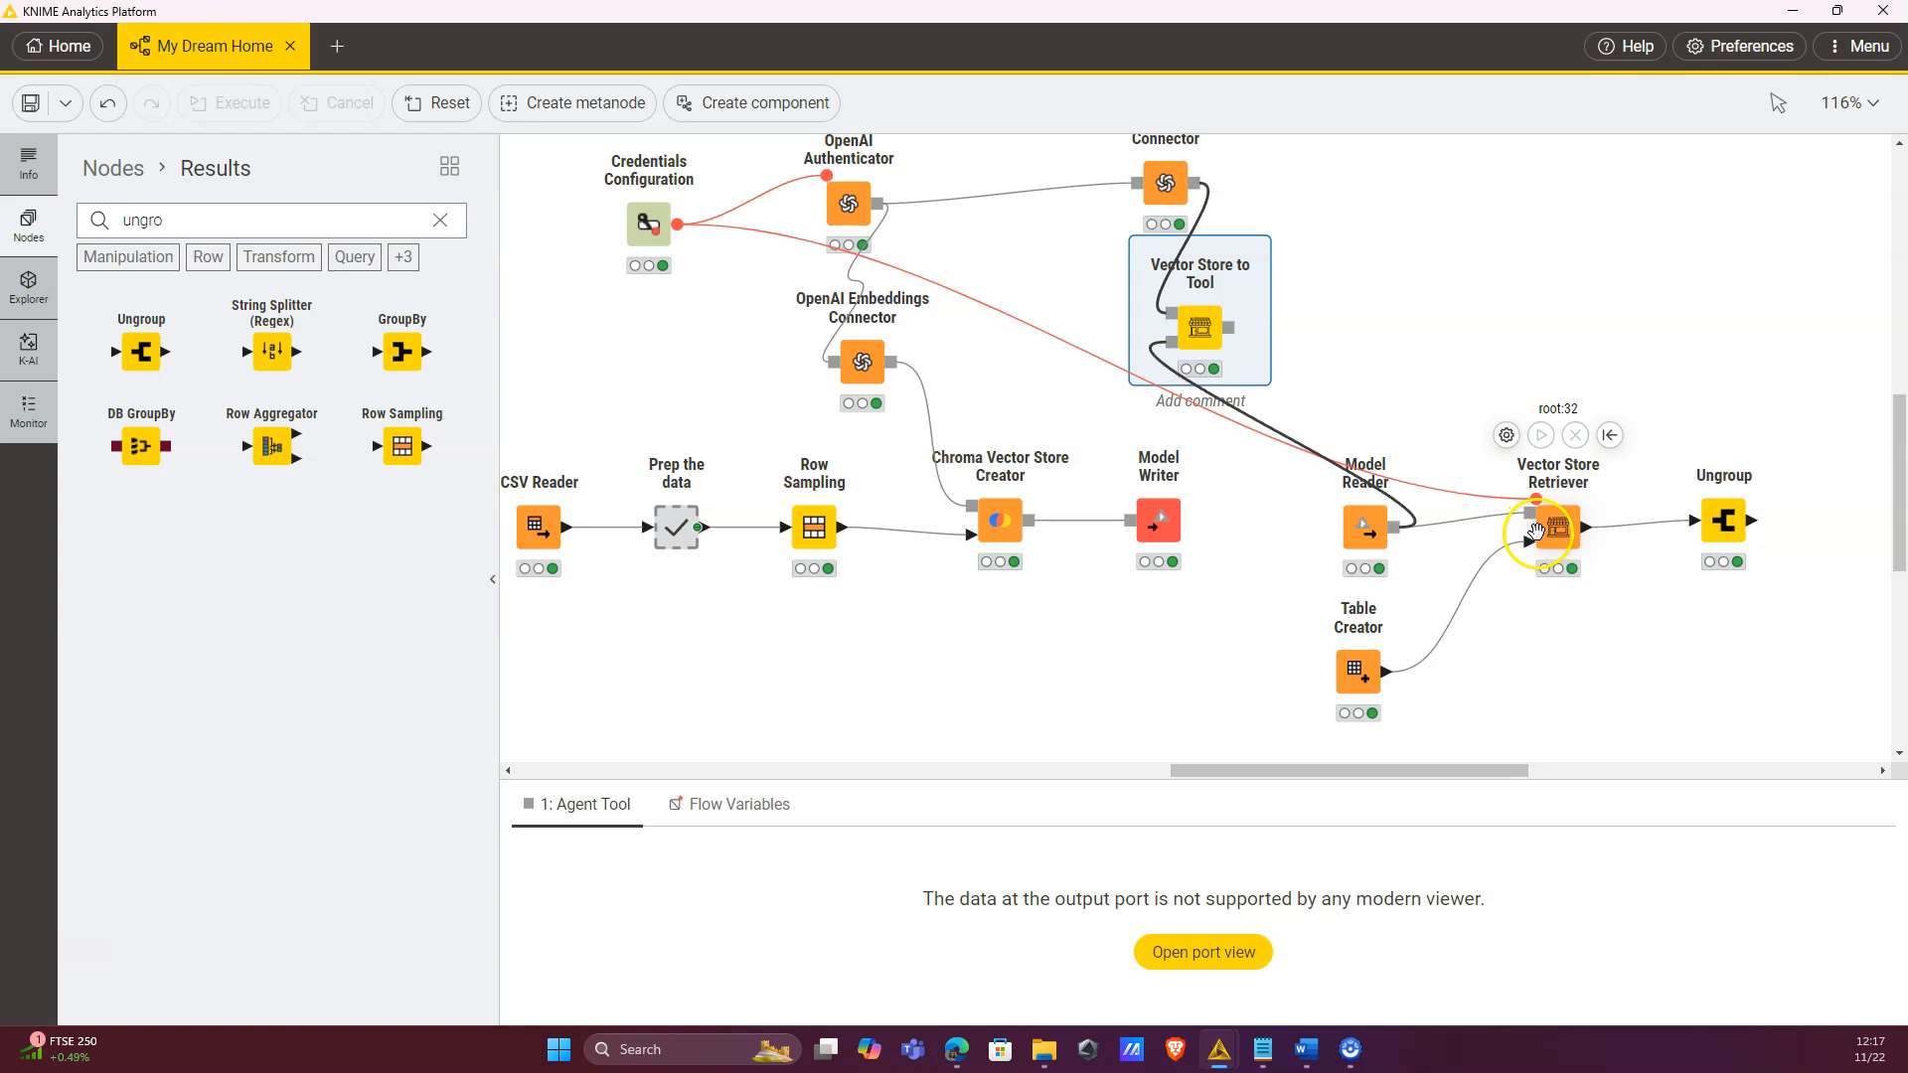
click(1368, 540)
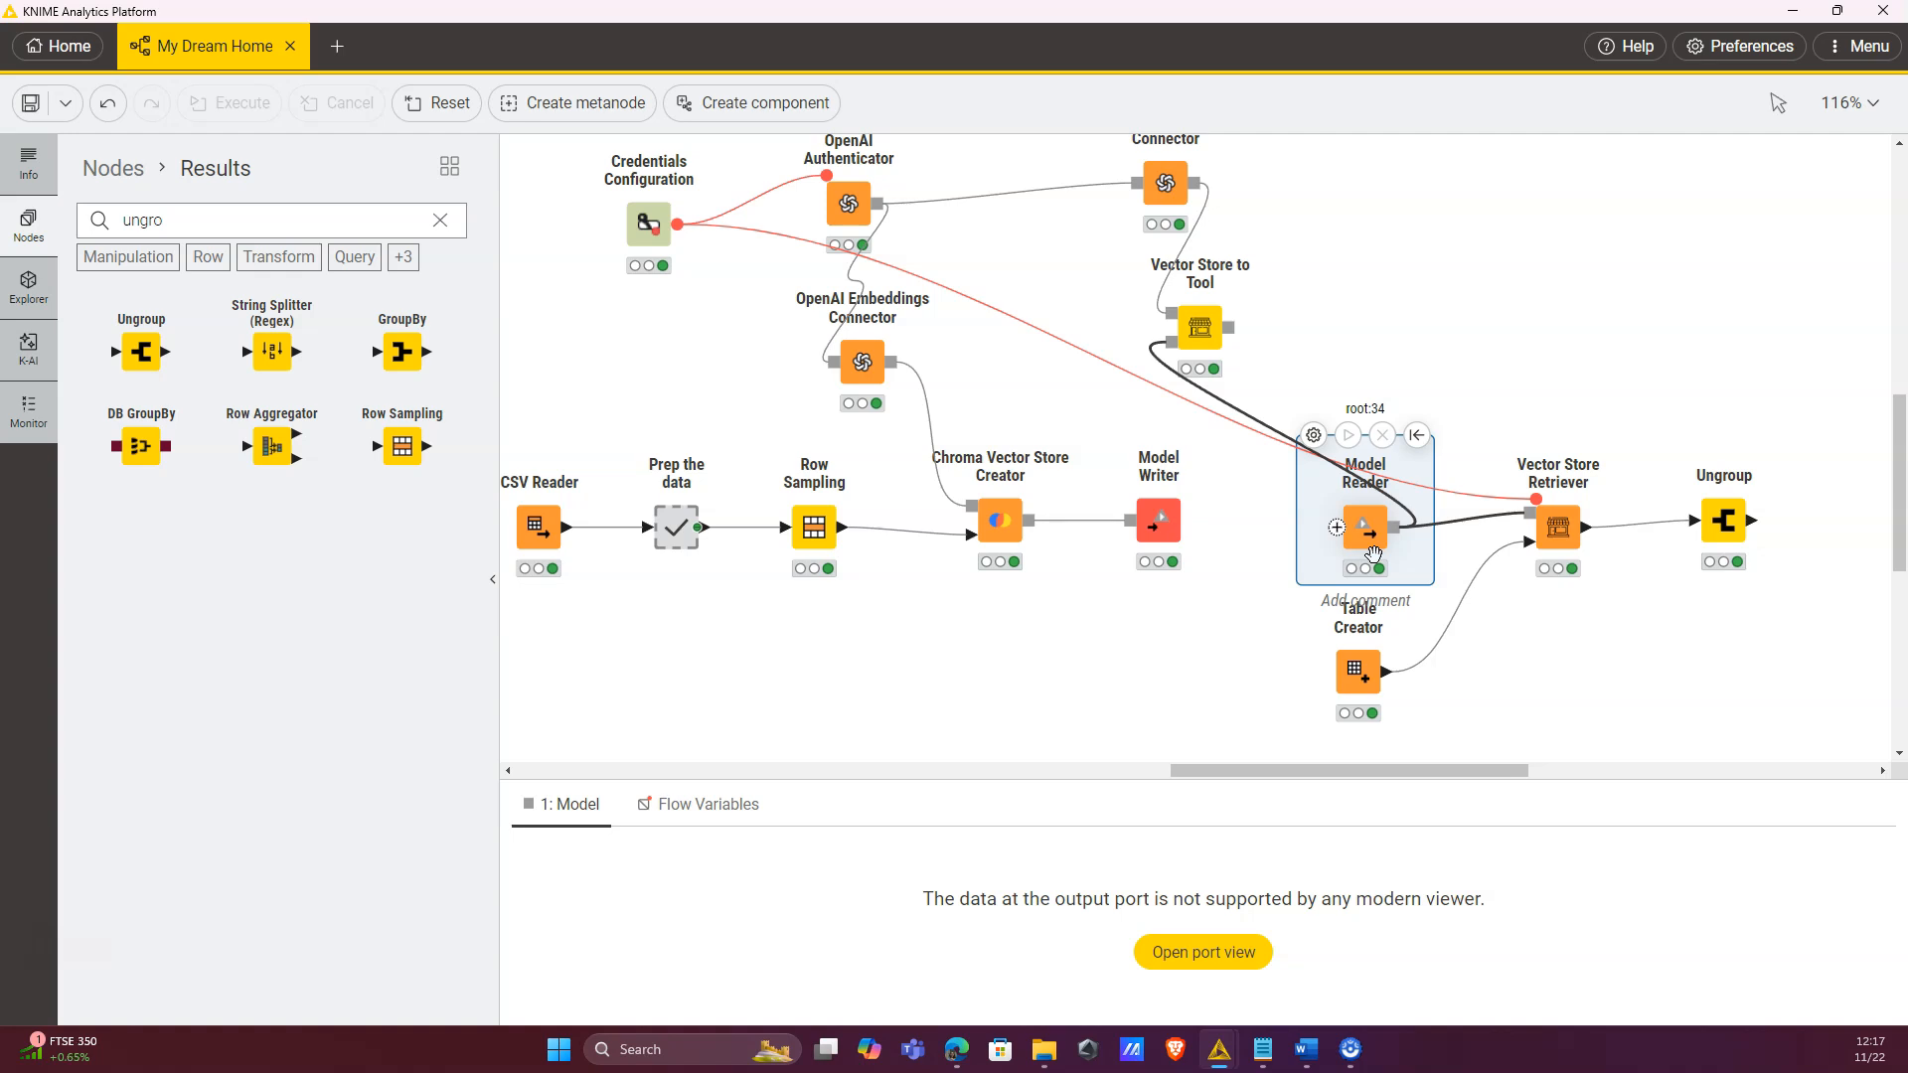
click(1565, 529)
click(1619, 631)
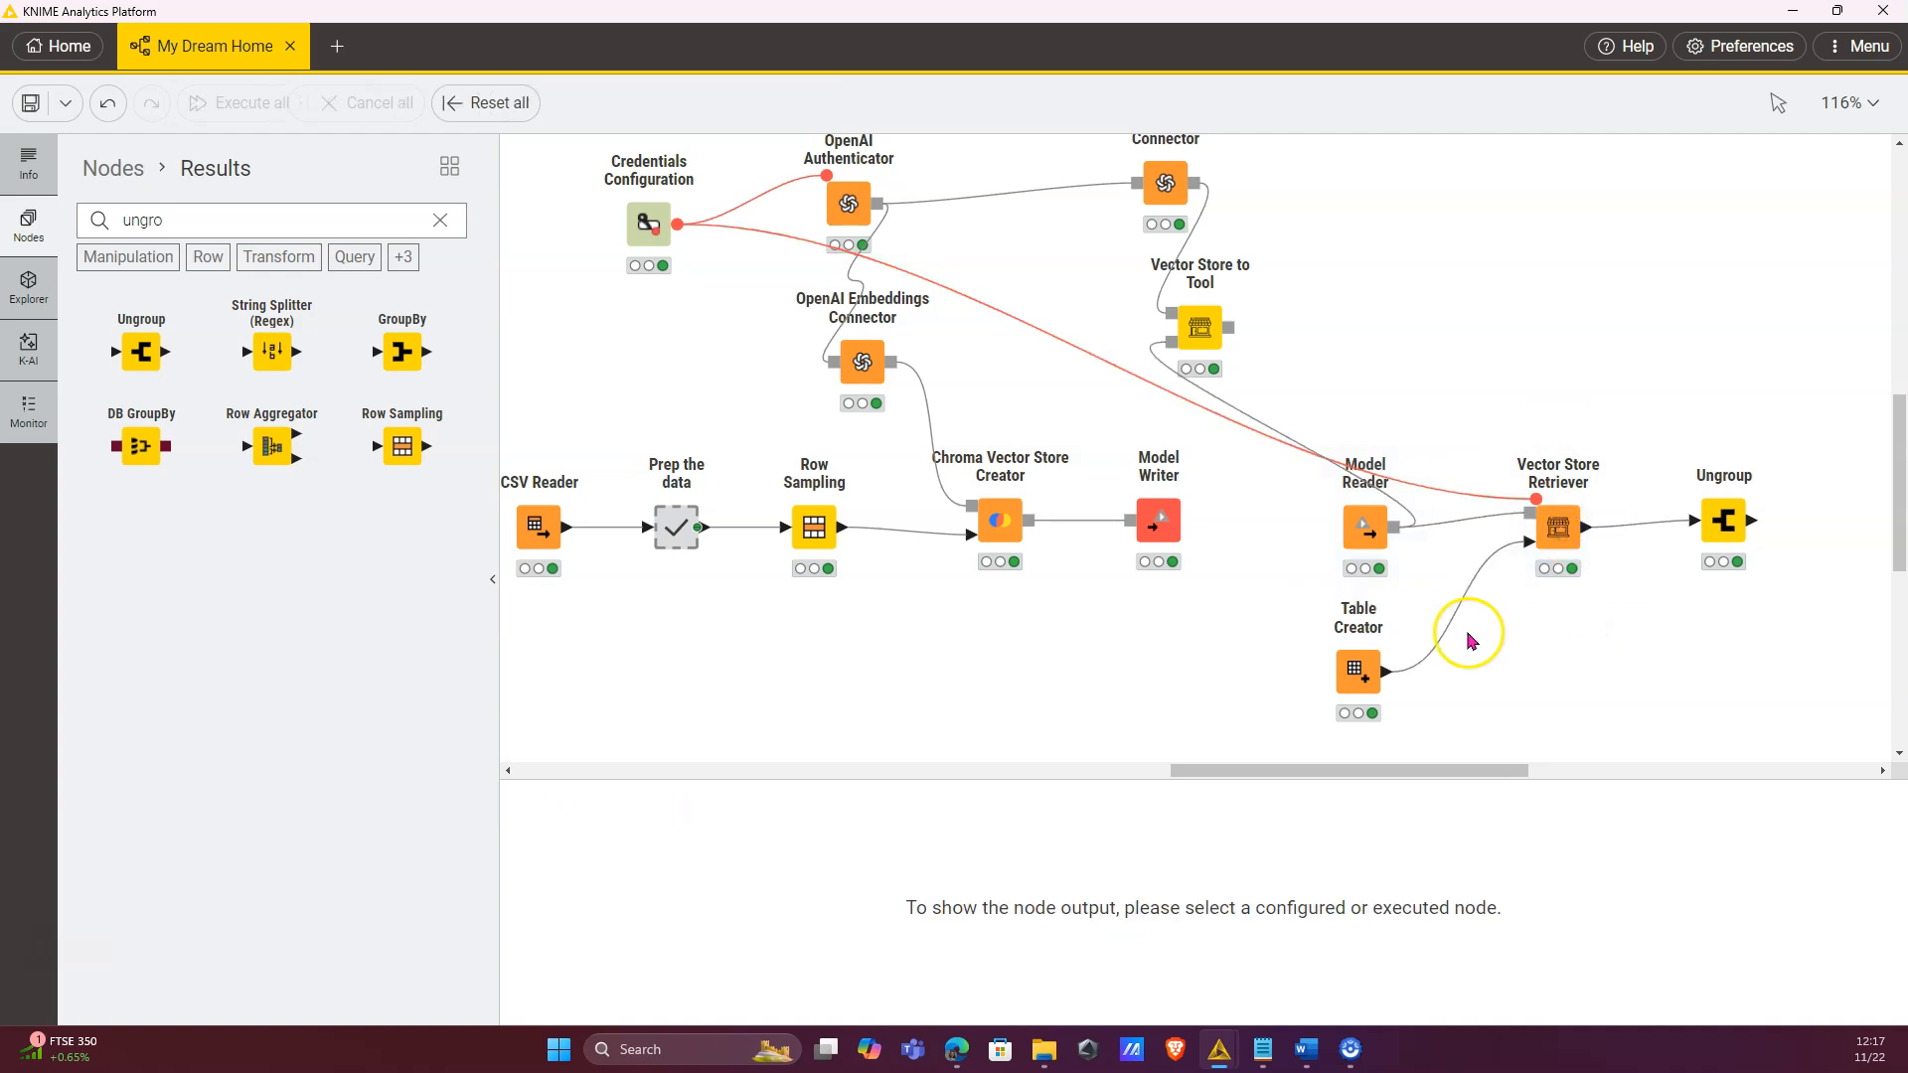